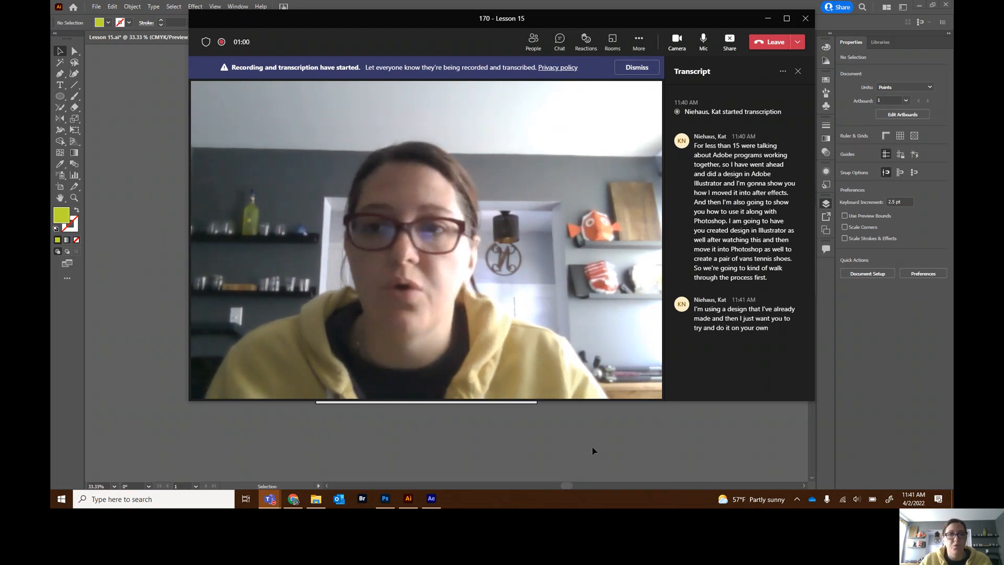
# - Bring Illustrator forward and enlarge the Layers panel so all ten layers of the skull design are listed
pyautogui.click(124, 85)
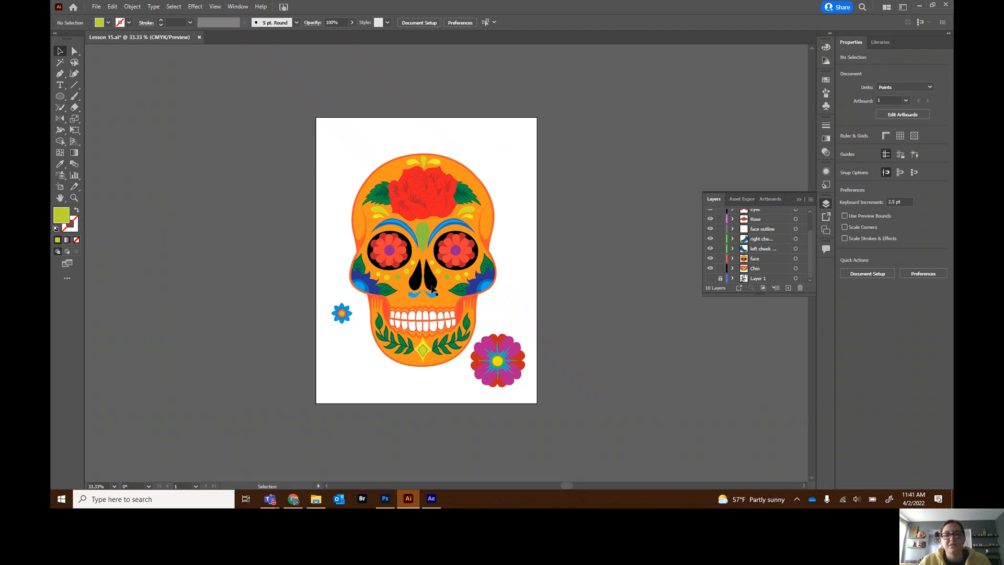
pyautogui.moveTo(763, 294); pyautogui.dragTo(755, 421)
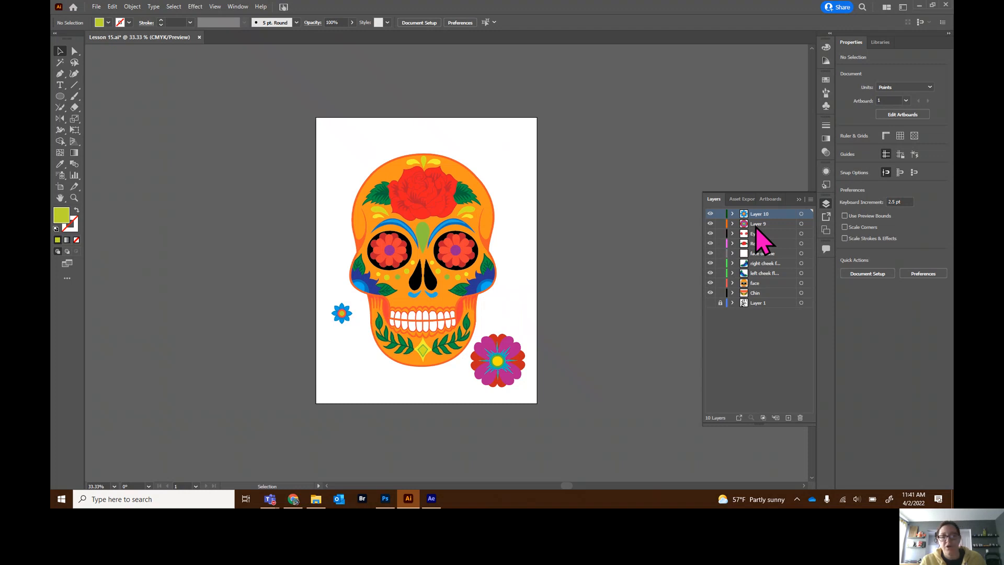
# - Toggle the Chin layer's visibility and expand it to examine its sublayers
pyautogui.click(710, 293)
pyautogui.click(710, 294)
pyautogui.click(710, 296)
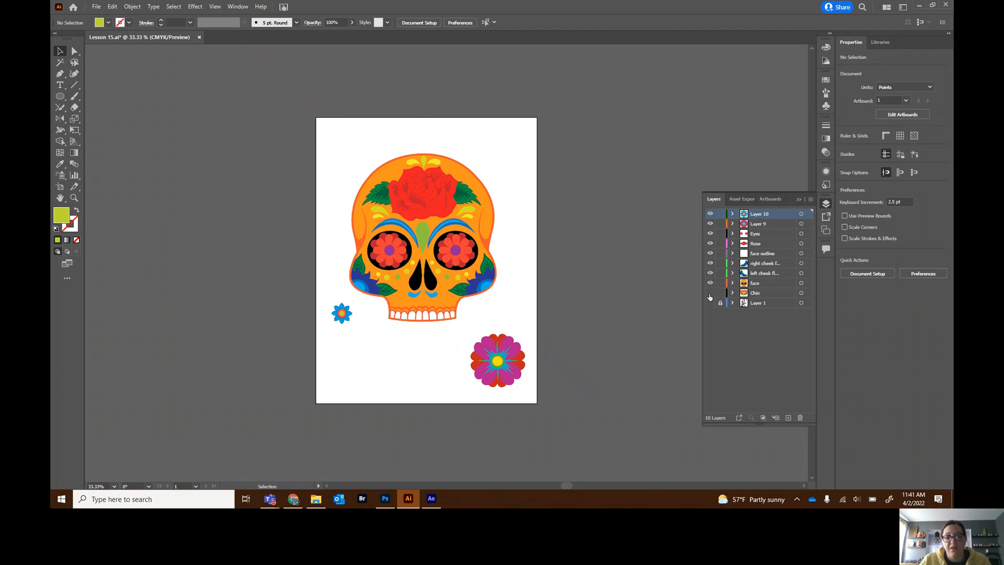
pyautogui.click(710, 293)
pyautogui.click(732, 293)
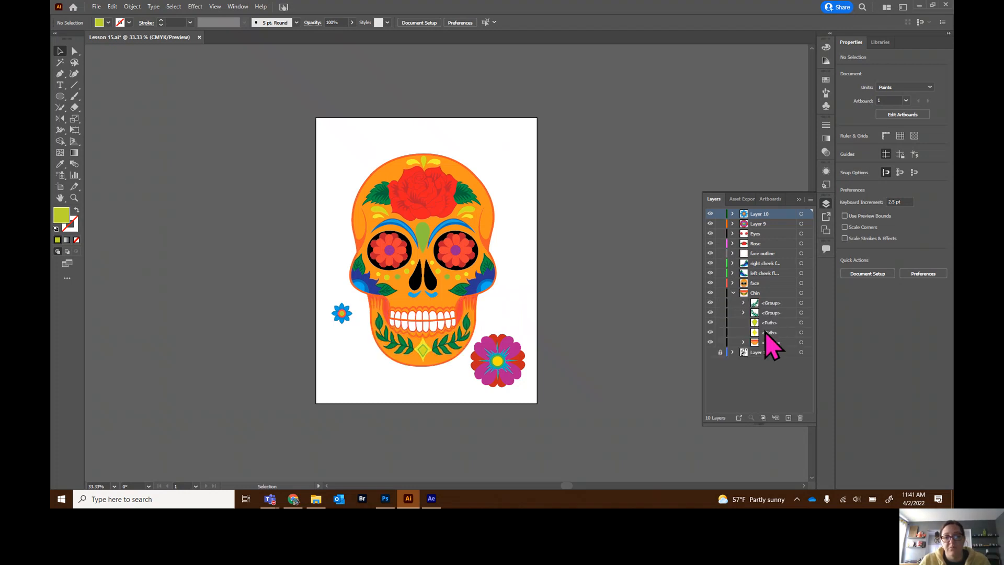
pyautogui.click(733, 293)
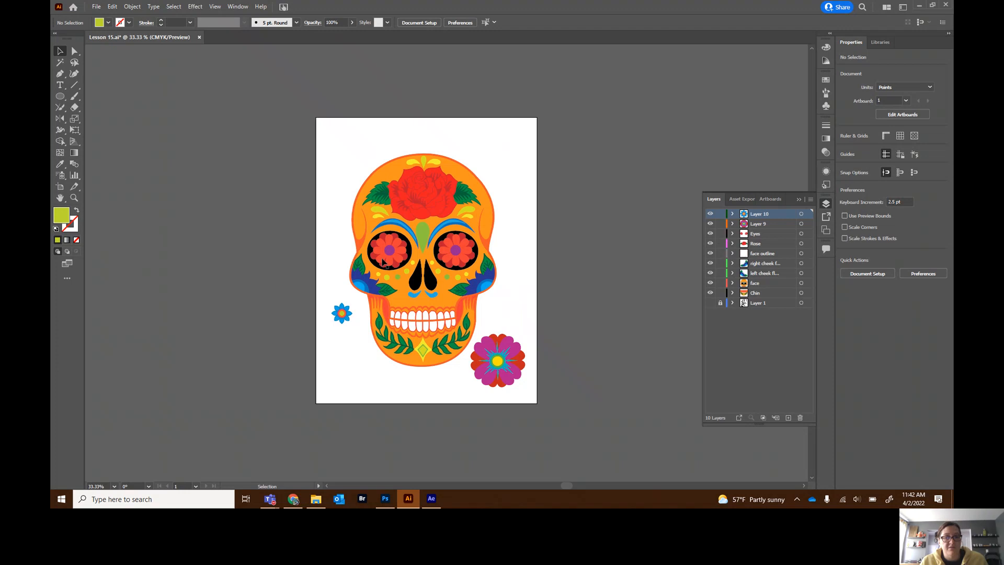
# - Toggle the Eyes layer's visibility off and on to show its artwork
pyautogui.click(710, 234)
pyautogui.click(710, 234)
pyautogui.click(709, 233)
pyautogui.click(710, 234)
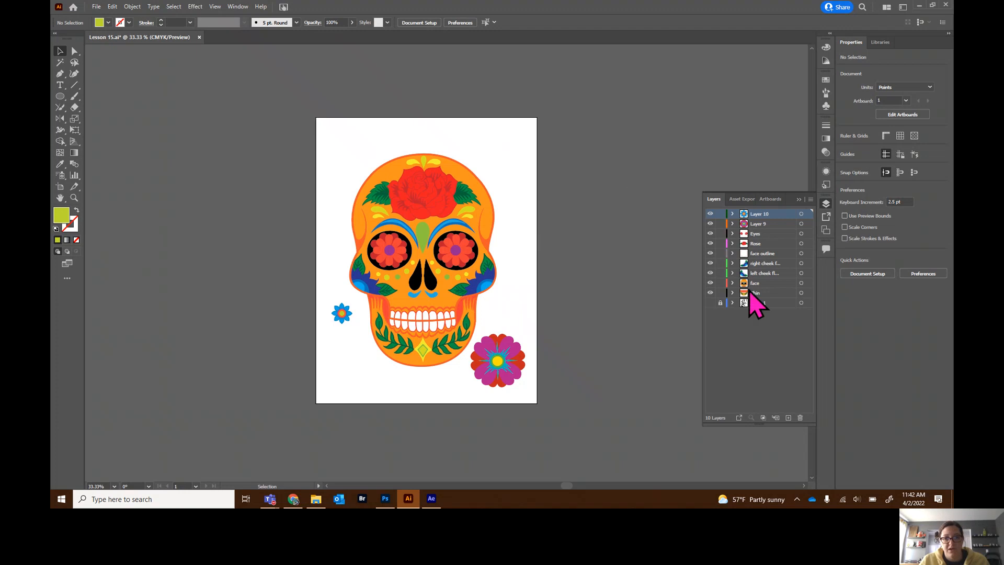
# - Switch to After Effects and browse the imported Lesson 15 layers in the project folder and timeline
pyautogui.moveTo(431, 499)
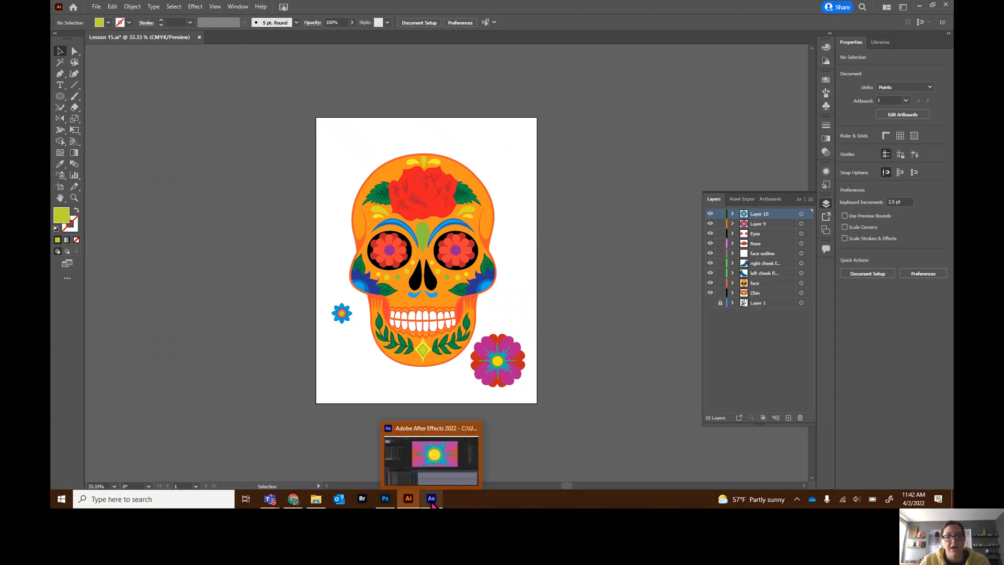
pyautogui.click(431, 501)
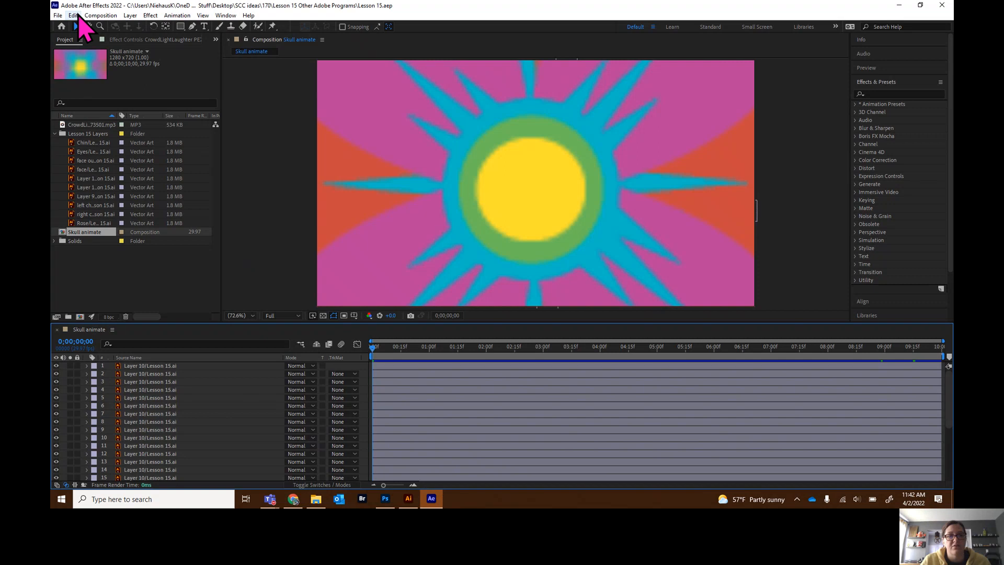
pyautogui.click(54, 134)
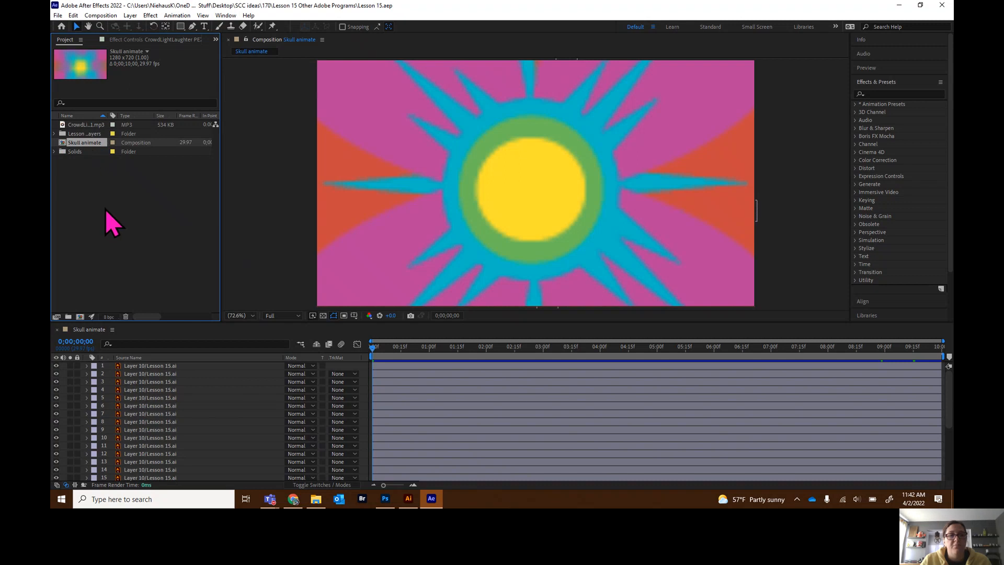
pyautogui.click(55, 134)
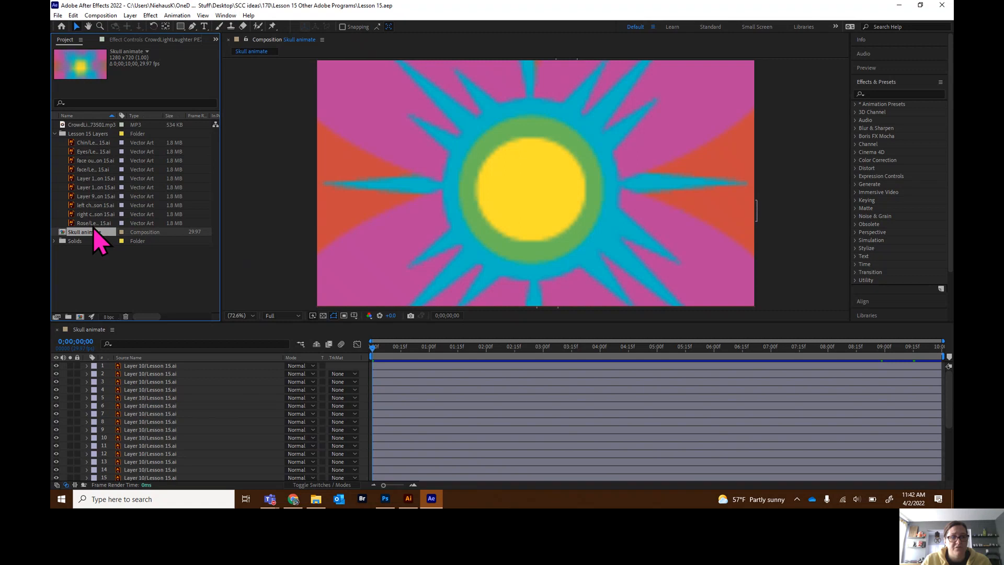
pyautogui.click(55, 134)
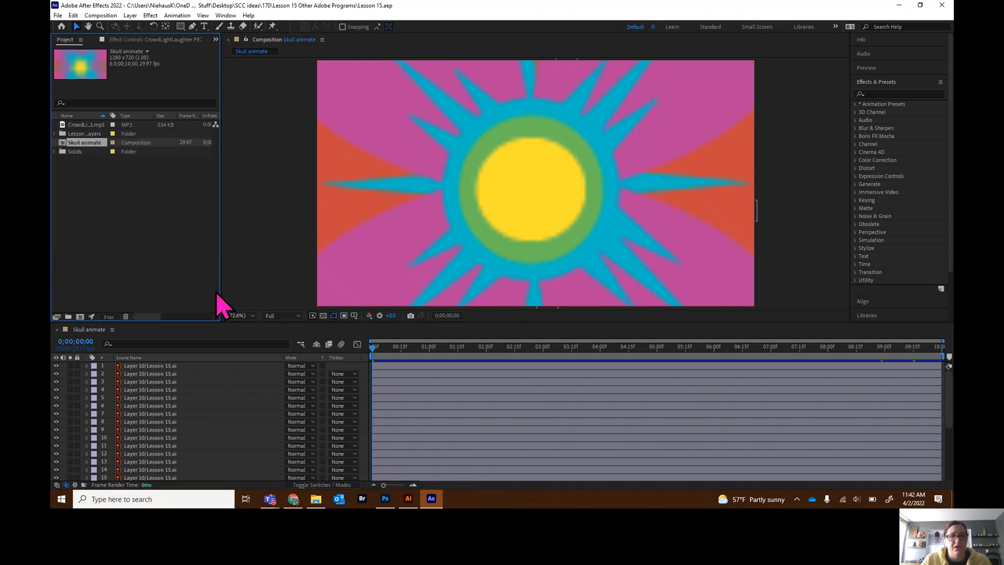
pyautogui.scroll(-5, 151, 398)
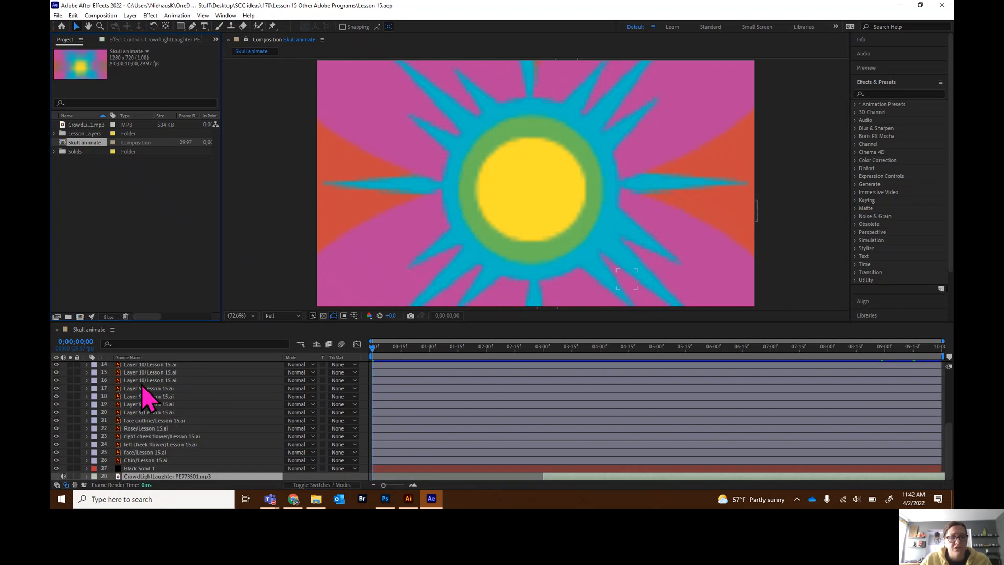
pyautogui.scroll(5, 143, 389)
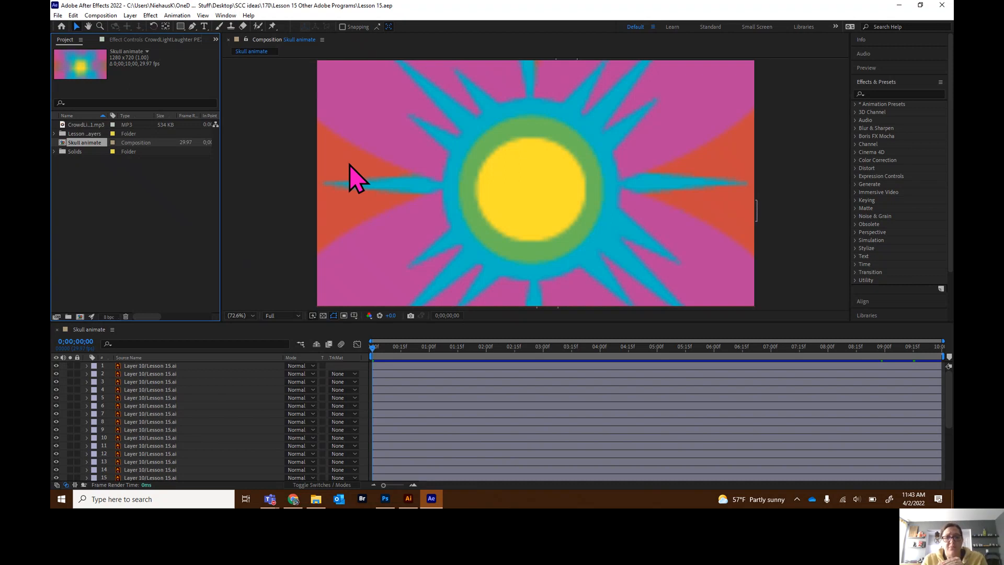
# - Scrub the Skull animate composition's playhead across the timeline to preview the animation
pyautogui.click(372, 351)
pyautogui.moveTo(373, 350); pyautogui.dragTo(687, 365)
pyautogui.click(693, 351)
pyautogui.moveTo(693, 351); pyautogui.dragTo(352, 359)
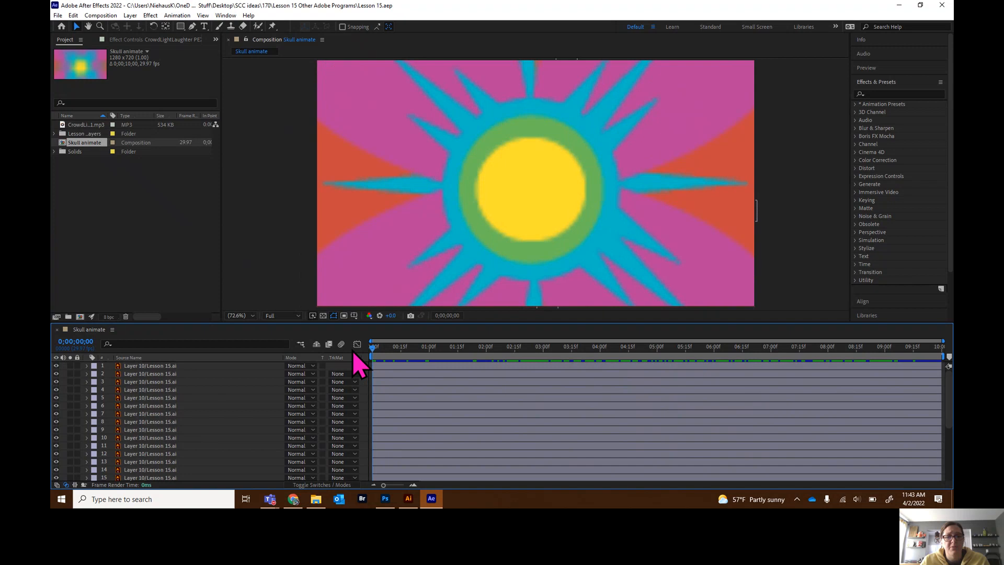
# - Play the exported Skull animate.mp4 from the Lesson 15 Other Adobe Programs folder and close the player
pyautogui.click(322, 502)
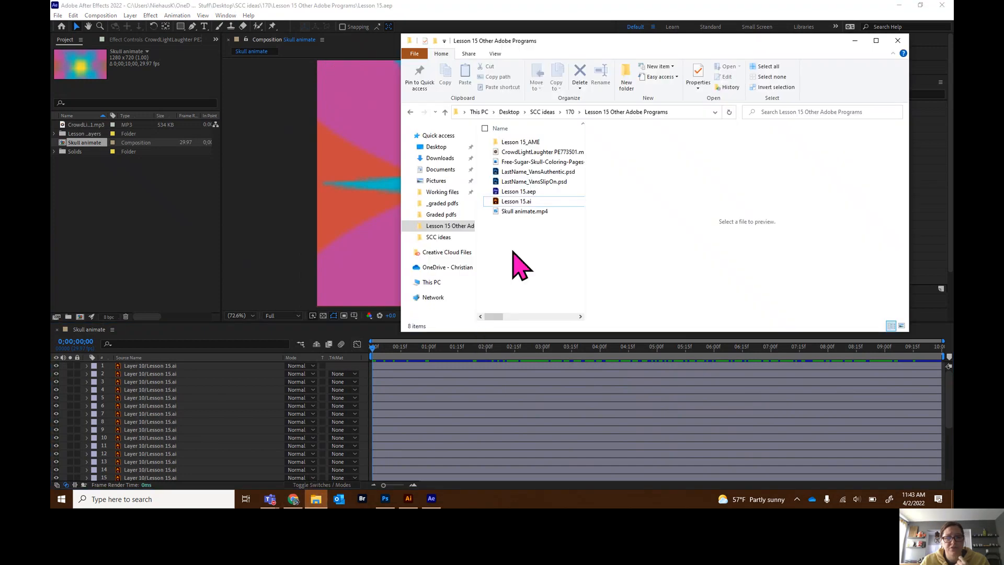
pyautogui.click(408, 498)
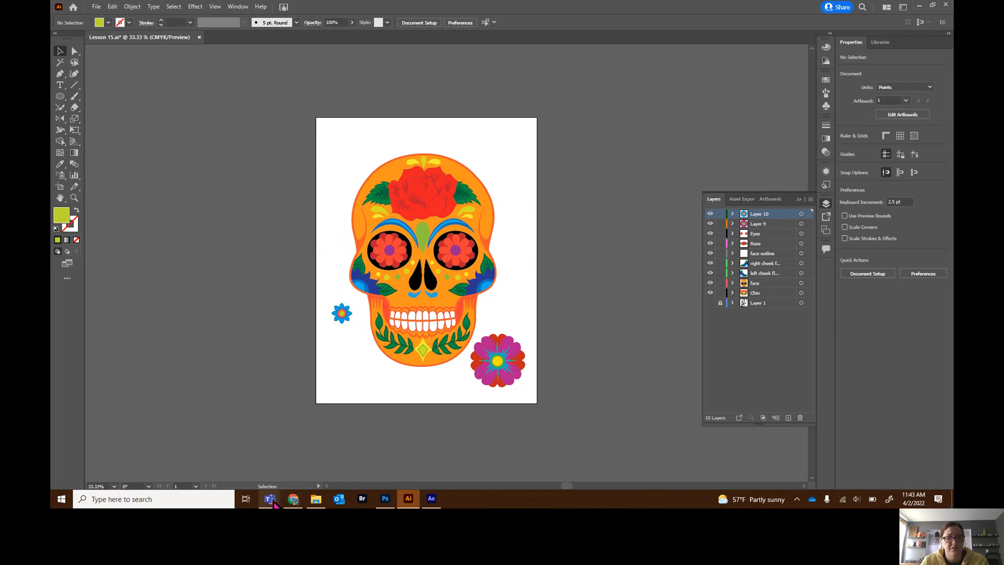
pyautogui.click(316, 500)
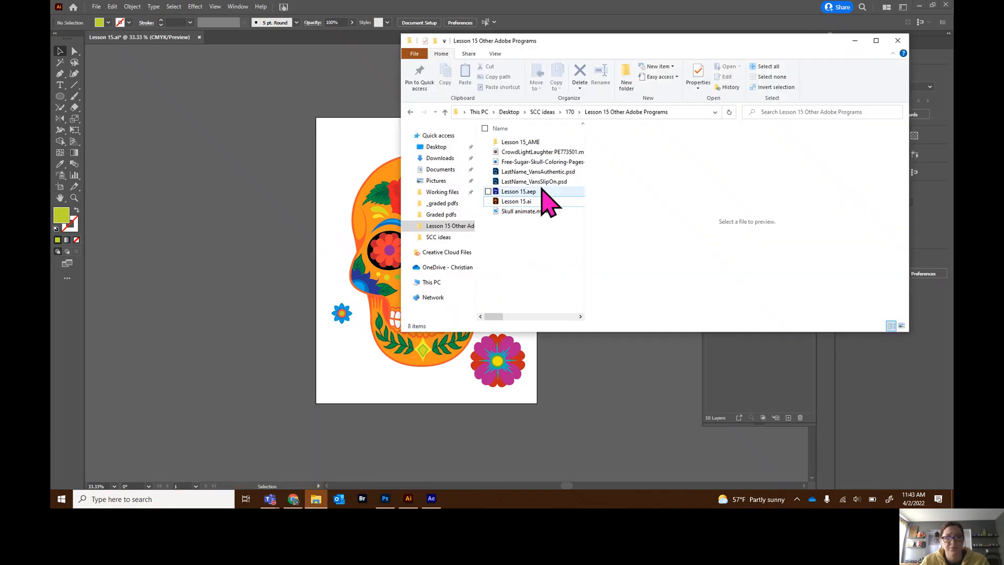
pyautogui.doubleClick(534, 211)
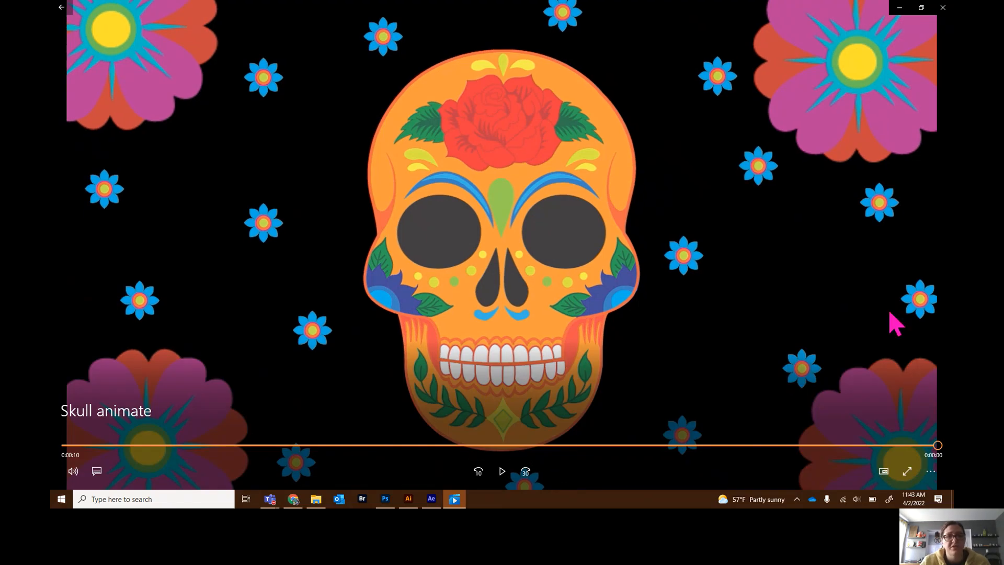
pyautogui.click(62, 7)
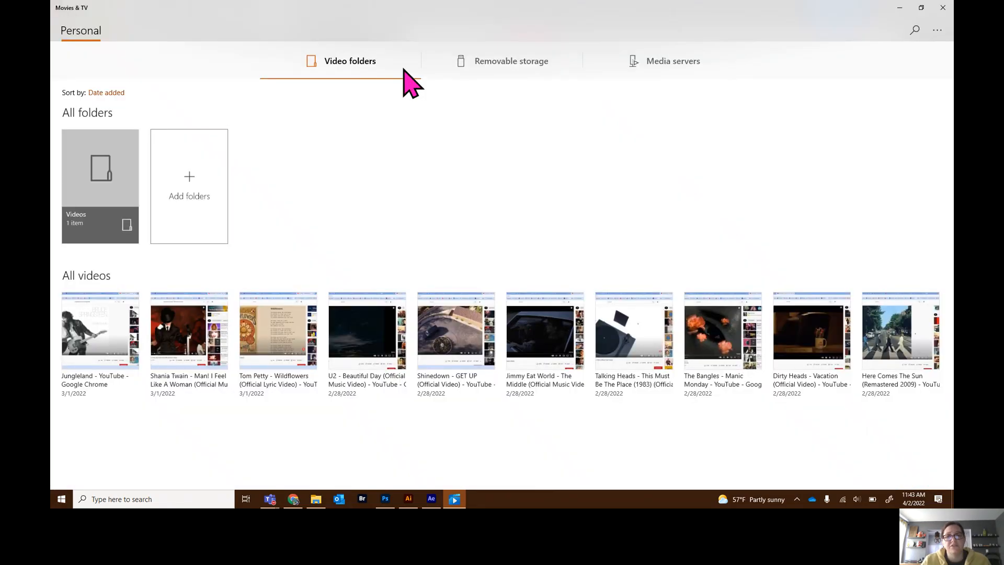
pyautogui.click(899, 7)
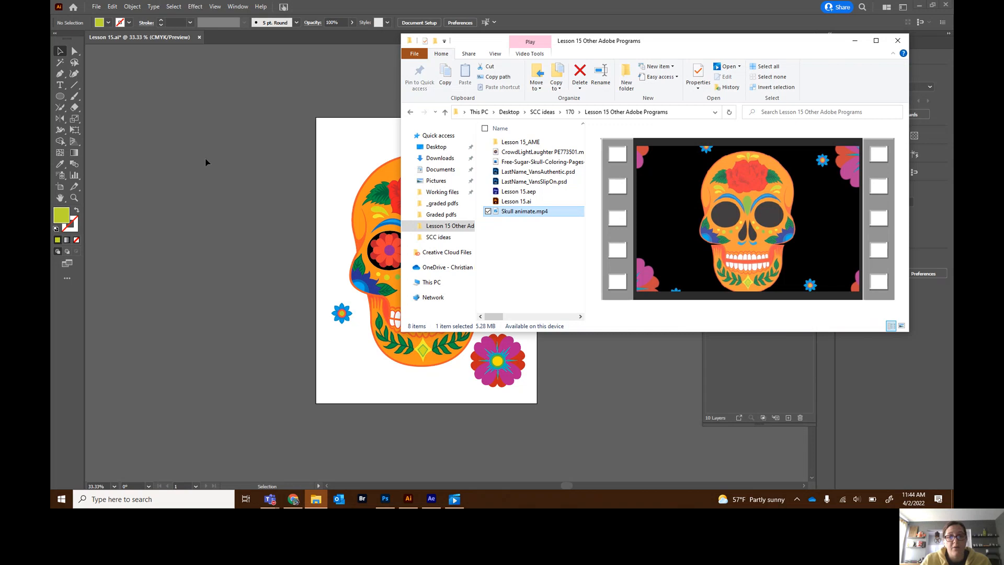
pyautogui.click(855, 41)
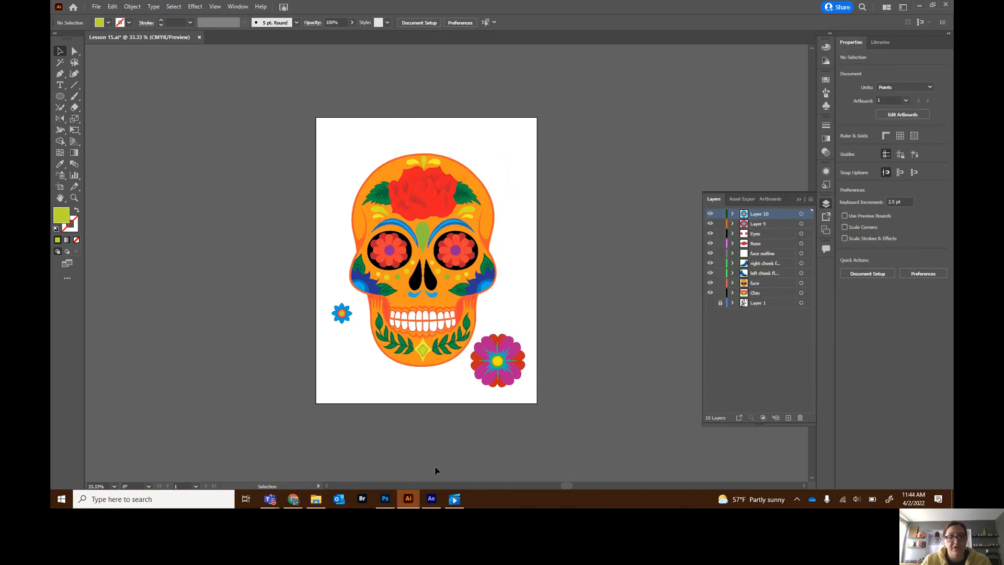
# - Switch to Photoshop and compare the VansSlipOn and VansAuthentic shoe documents
pyautogui.click(385, 499)
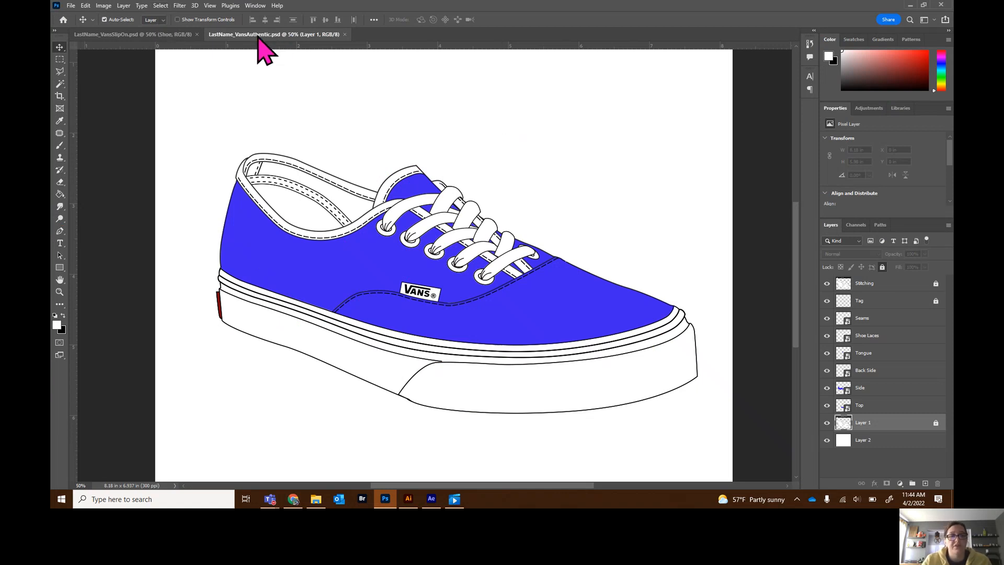
pyautogui.click(121, 35)
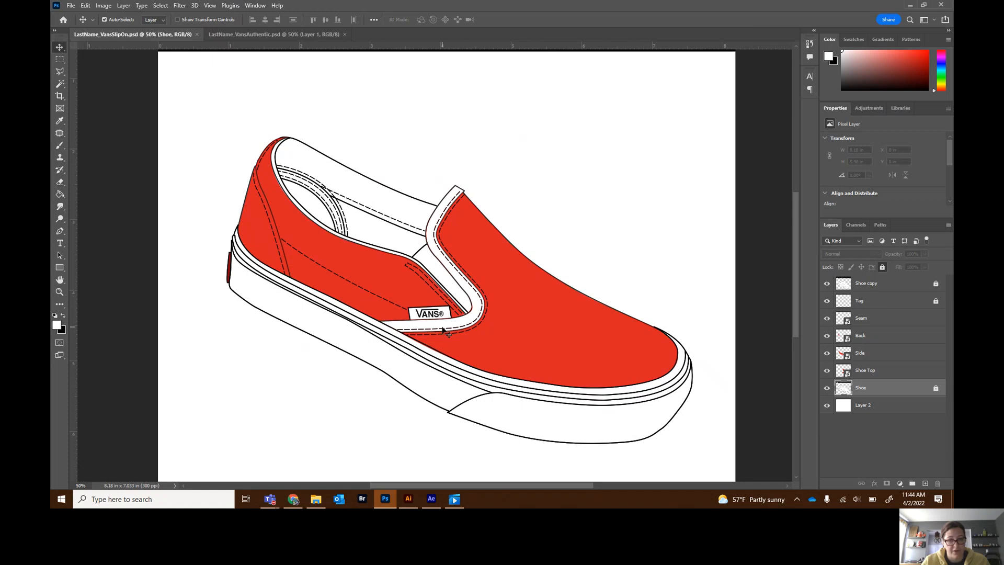
pyautogui.click(275, 35)
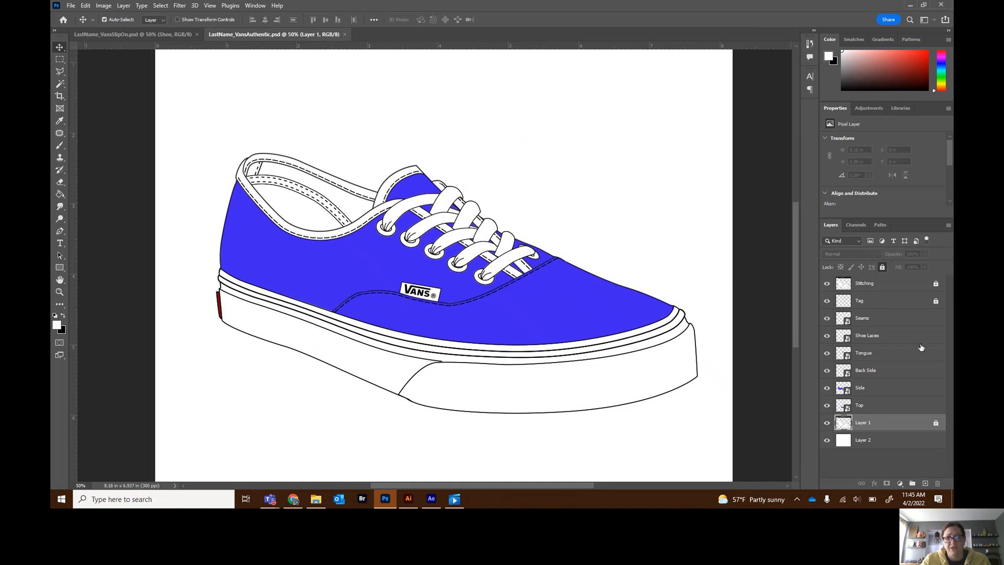
# - Toggle the Tag, Stitching and Layer 1 visibility in the authentic shoe to show how its layers are built
pyautogui.click(827, 301)
pyautogui.click(827, 301)
pyautogui.click(827, 284)
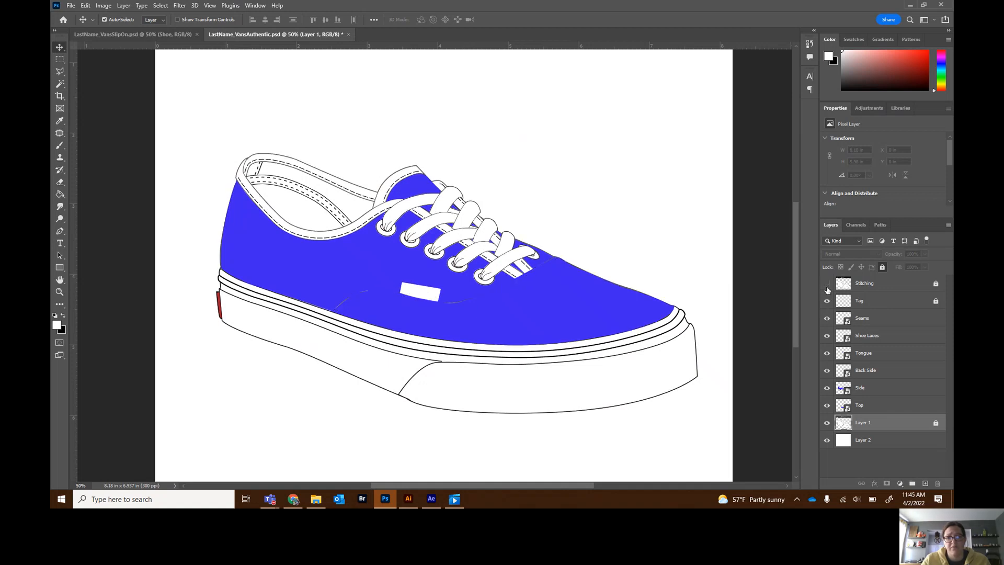
pyautogui.click(827, 284)
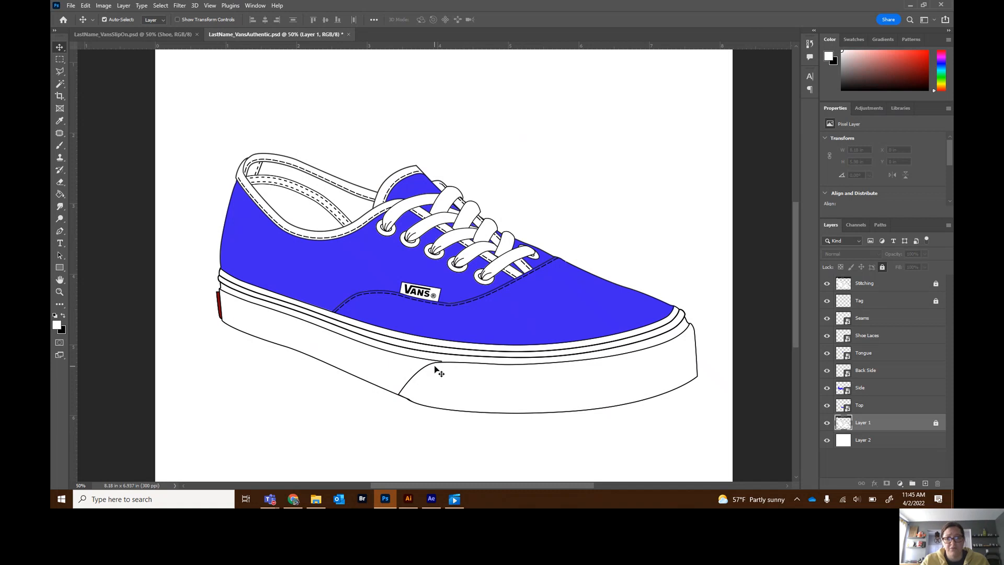
pyautogui.click(827, 423)
pyautogui.click(827, 423)
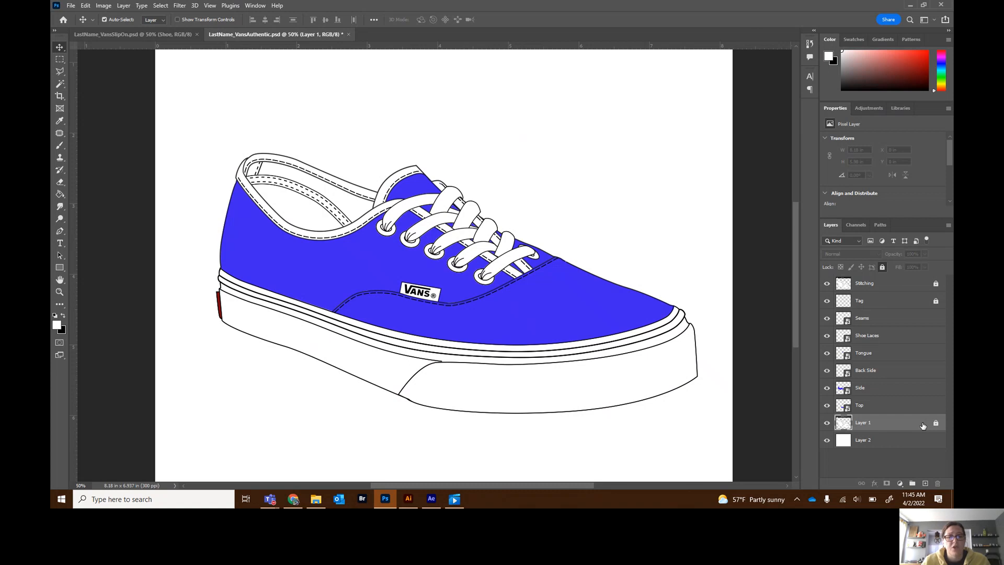
# - Return to Illustrator, hide Layer 10 and Layer 9, and marquee-select the whole skull artwork
pyautogui.click(408, 499)
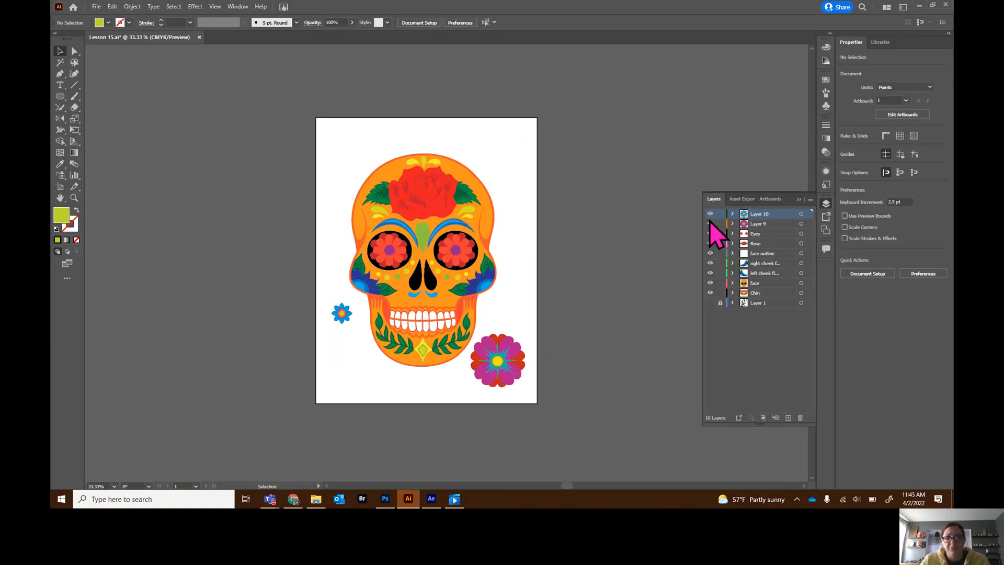
pyautogui.moveTo(711, 214); pyautogui.dragTo(709, 225)
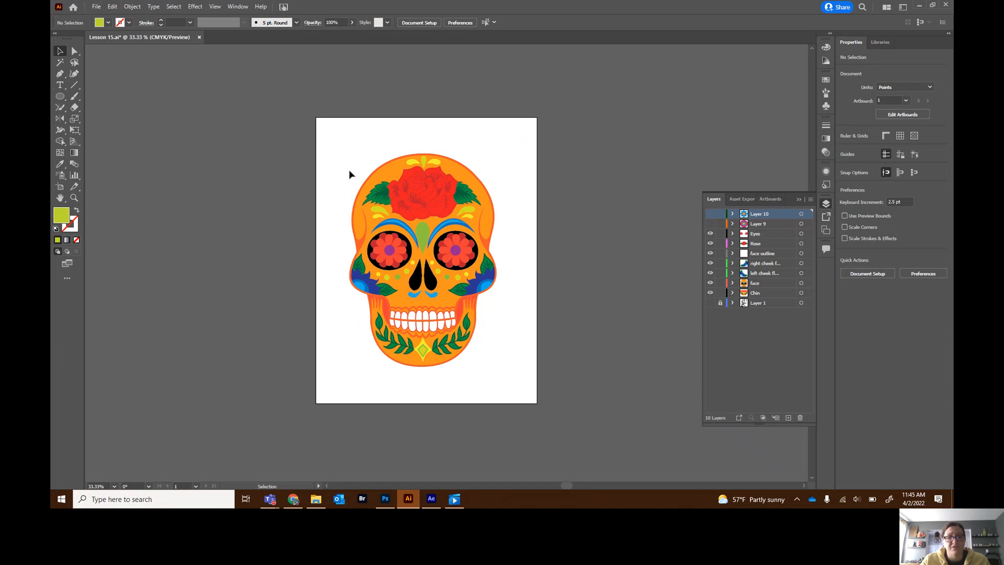
pyautogui.moveTo(339, 141); pyautogui.dragTo(513, 381)
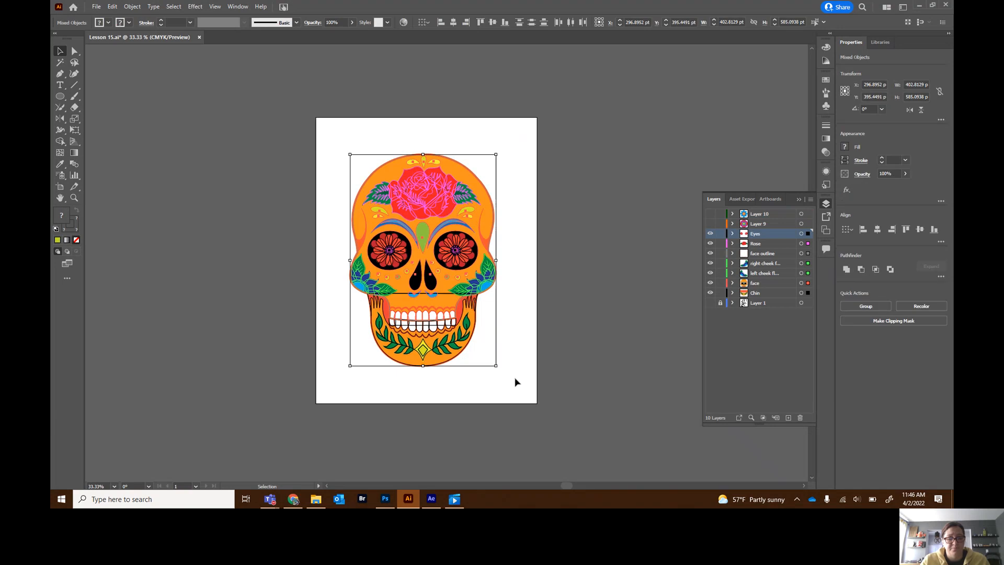
pyautogui.press('a')
pyautogui.press('v')
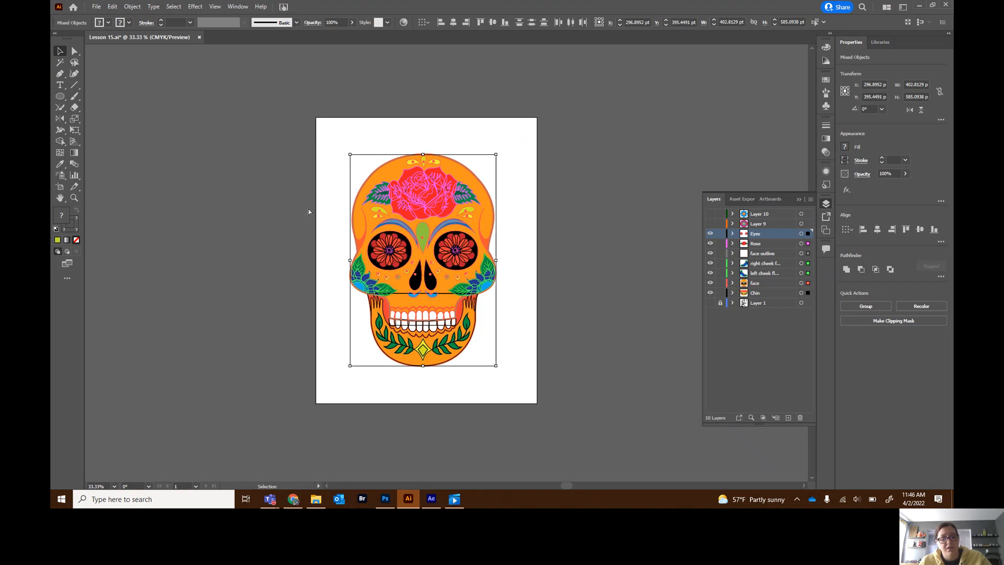
pyautogui.press('a')
pyautogui.press('v')
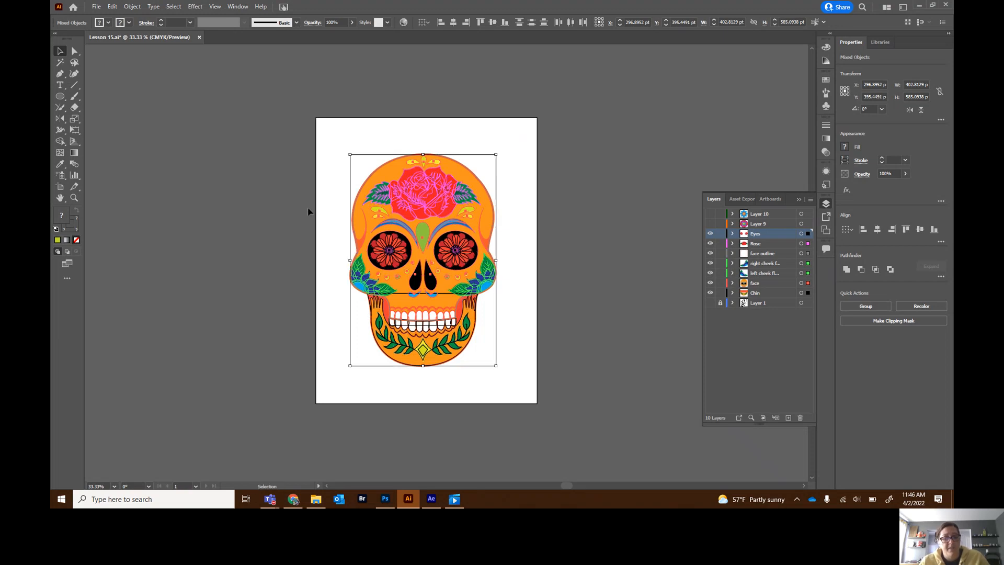
# - Switch to Photoshop and open the Side smart object layer's contents for editing
pyautogui.hotkey('alt', 'Tab')
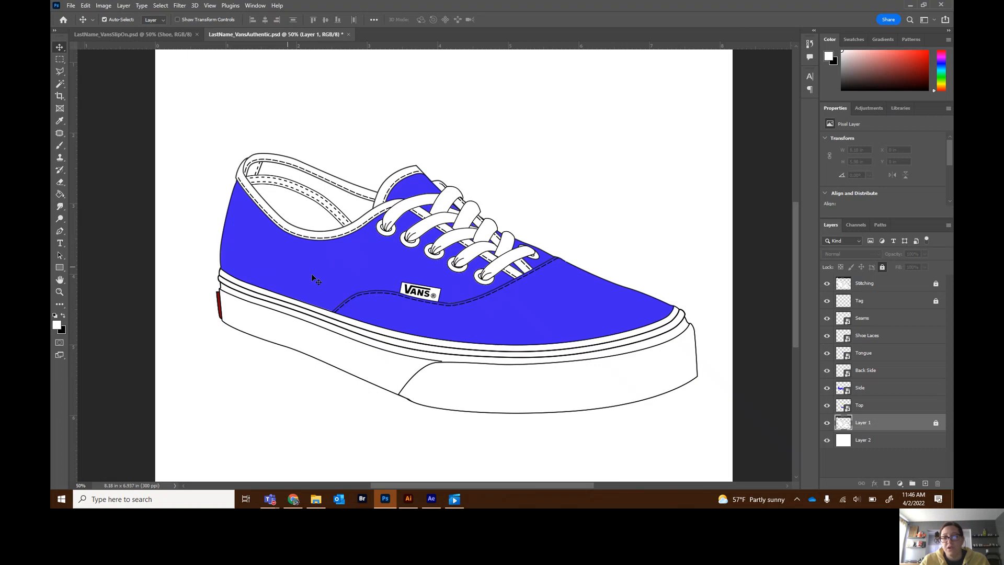
pyautogui.click(843, 392)
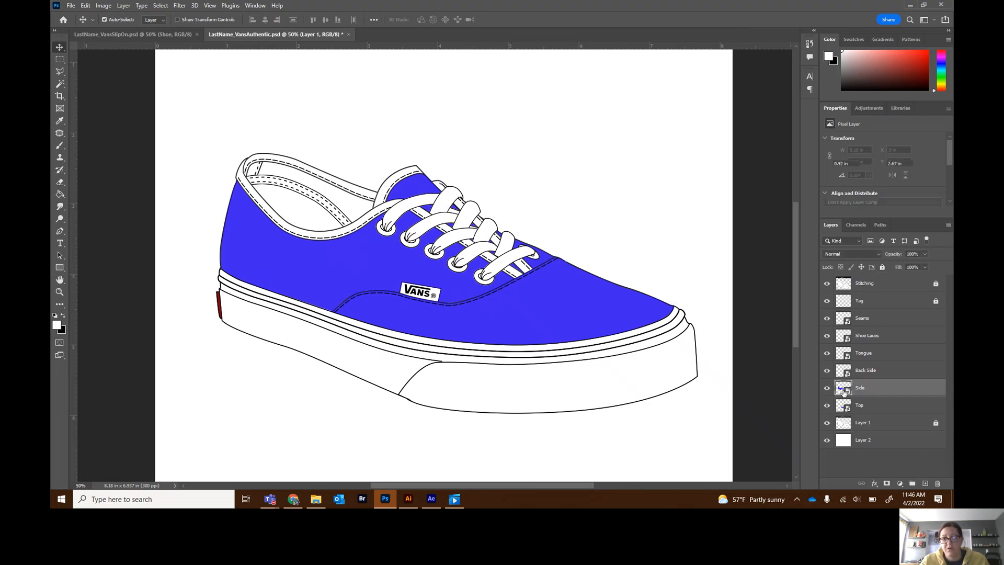
pyautogui.doubleClick(843, 391)
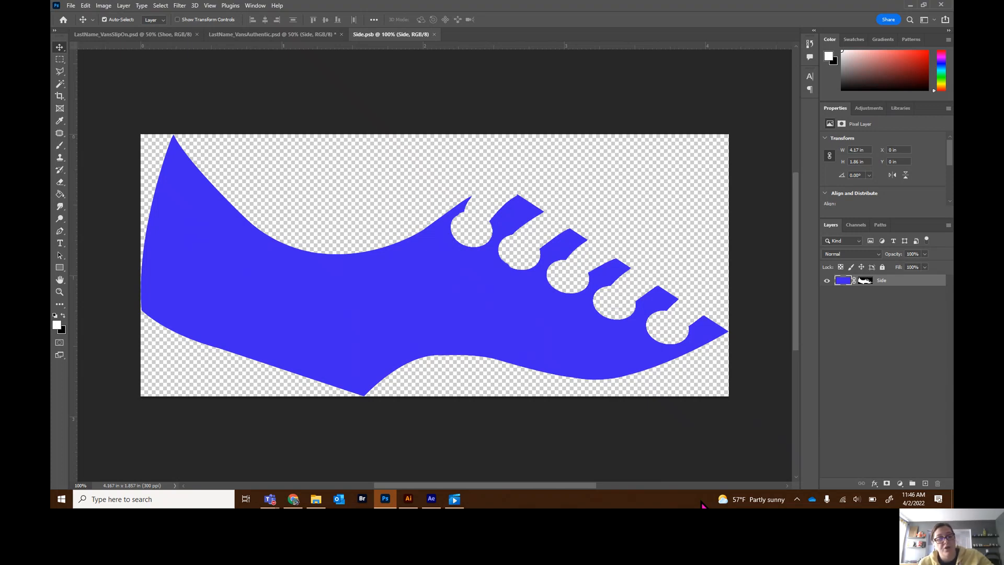
# - Paste the copied skull artwork into the Side contents as a smart object
pyautogui.hotkey('ctrl', 'v')
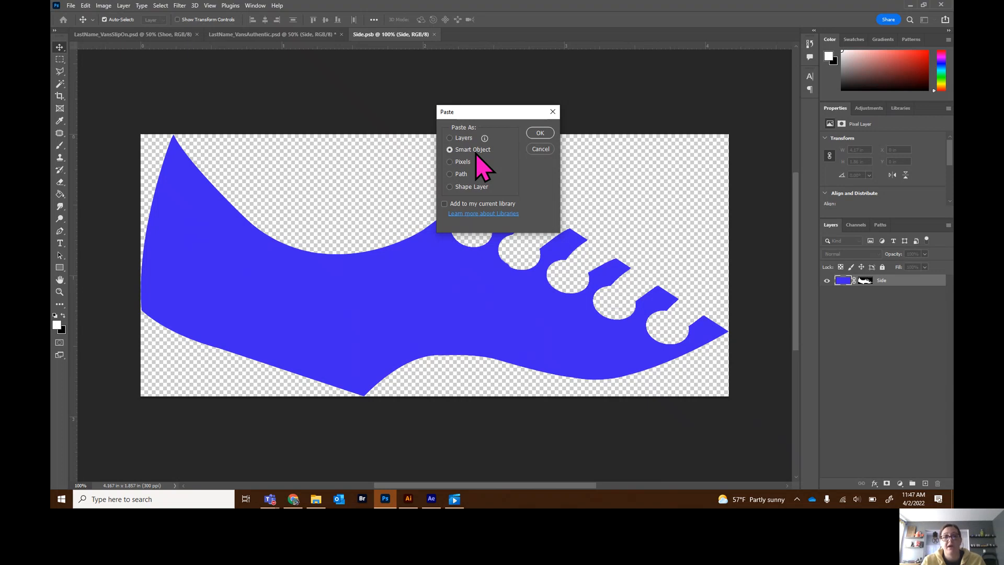
pyautogui.hotkey('alt', 'Tab')
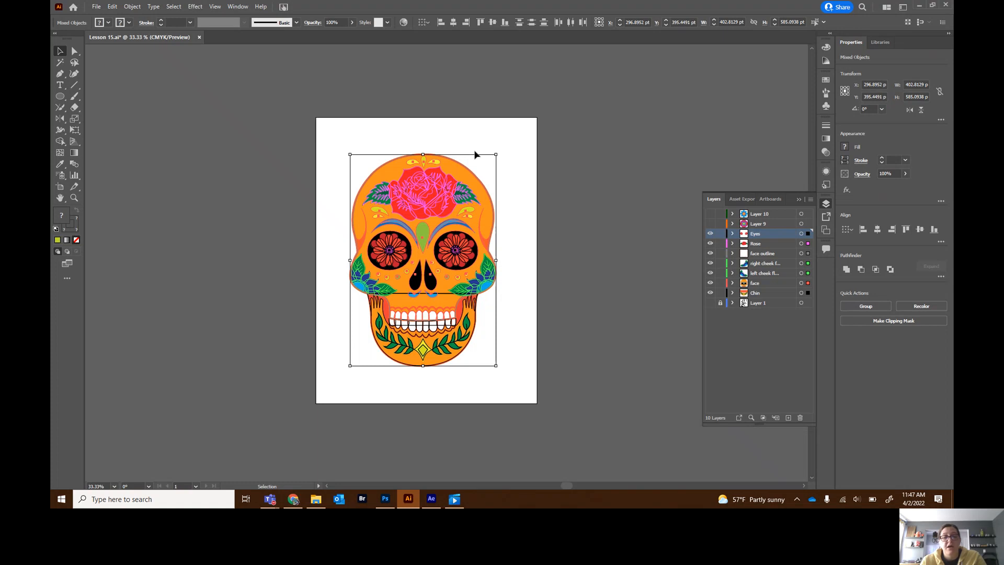
pyautogui.hotkey('alt', 'Tab')
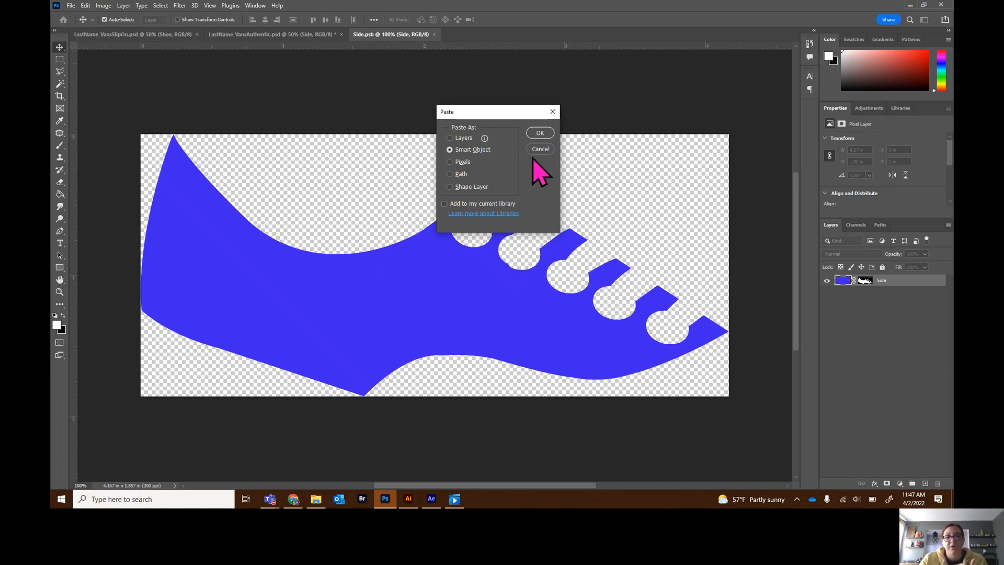
pyautogui.moveTo(432, 499)
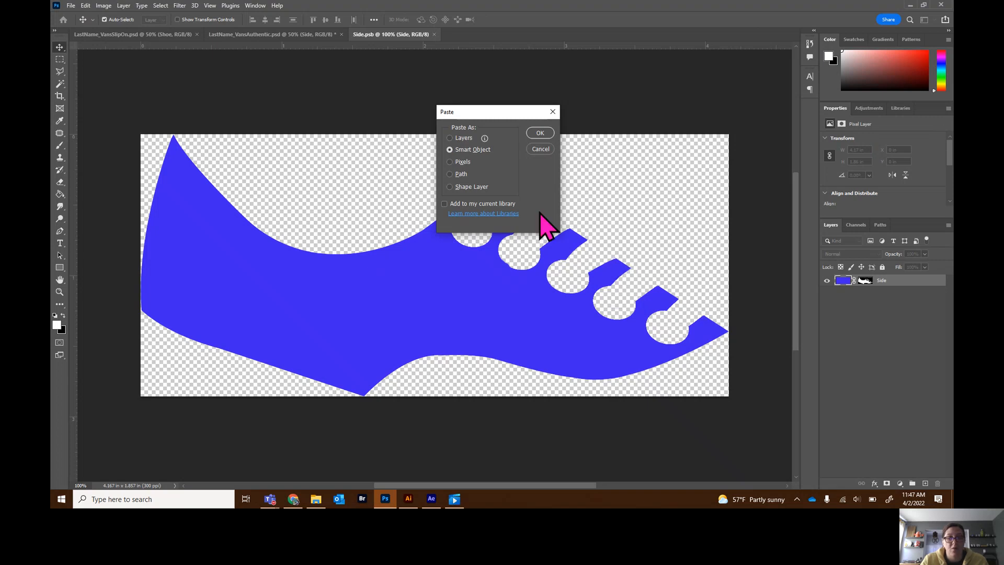
pyautogui.click(540, 134)
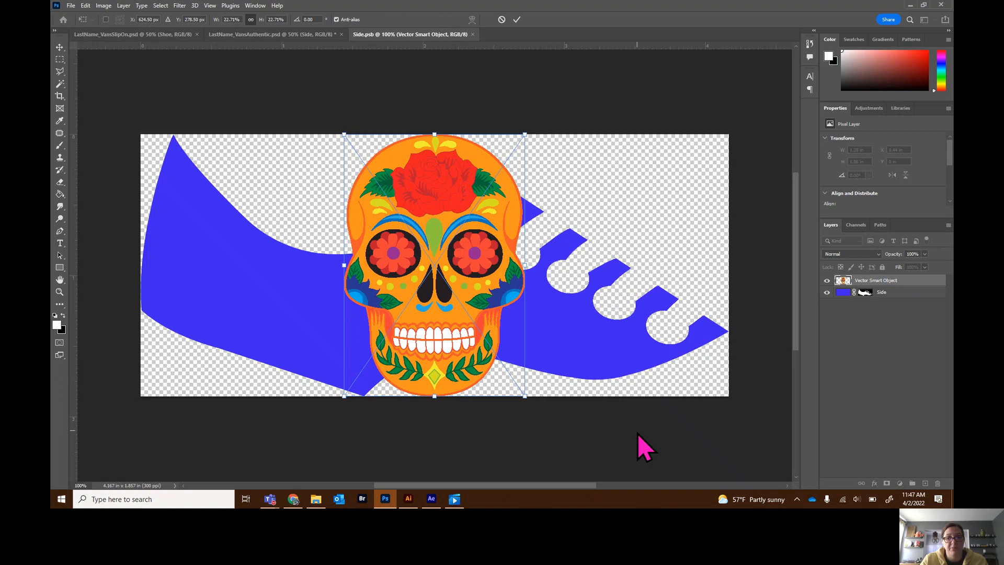
# - Move the skull near the heel, scale it to about 15% and rotate it about 20°, then commit the transform
pyautogui.moveTo(480, 363); pyautogui.dragTo(281, 429)
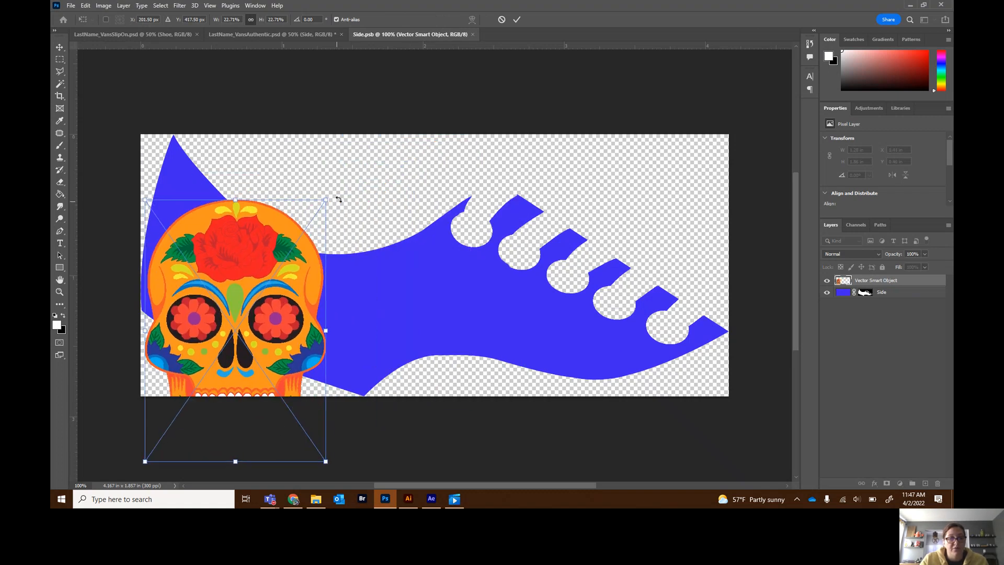
pyautogui.moveTo(339, 197); pyautogui.dragTo(286, 302)
pyautogui.moveTo(261, 343); pyautogui.dragTo(284, 292)
pyautogui.press('Left')
pyautogui.press('Left')
pyautogui.press('Left')
pyautogui.press('Left')
pyautogui.press('Left')
pyautogui.press('Up')
pyautogui.press('Up')
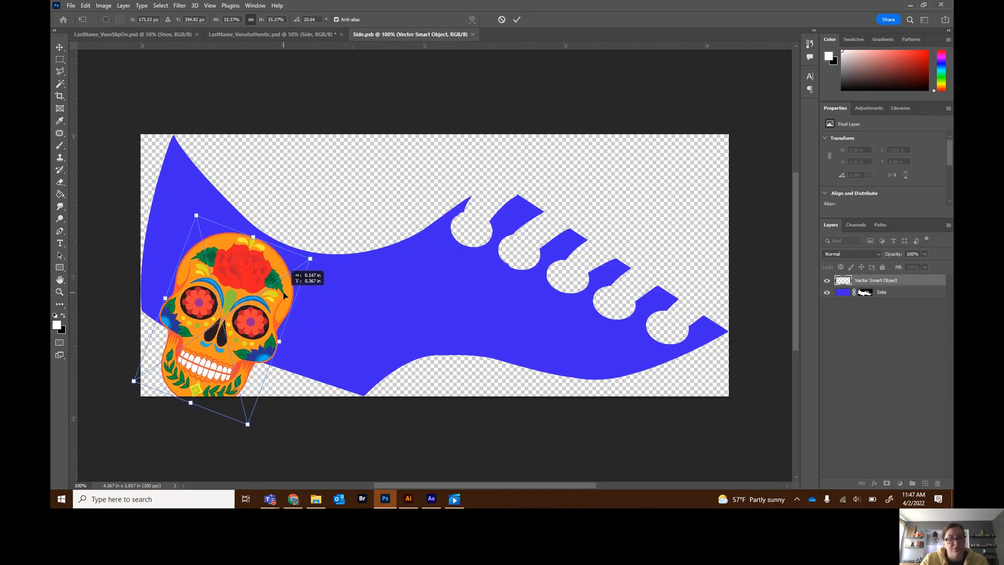
pyautogui.moveTo(328, 260); pyautogui.dragTo(333, 265)
pyautogui.moveTo(268, 297); pyautogui.dragTo(273, 296)
pyautogui.moveTo(335, 261); pyautogui.dragTo(332, 257)
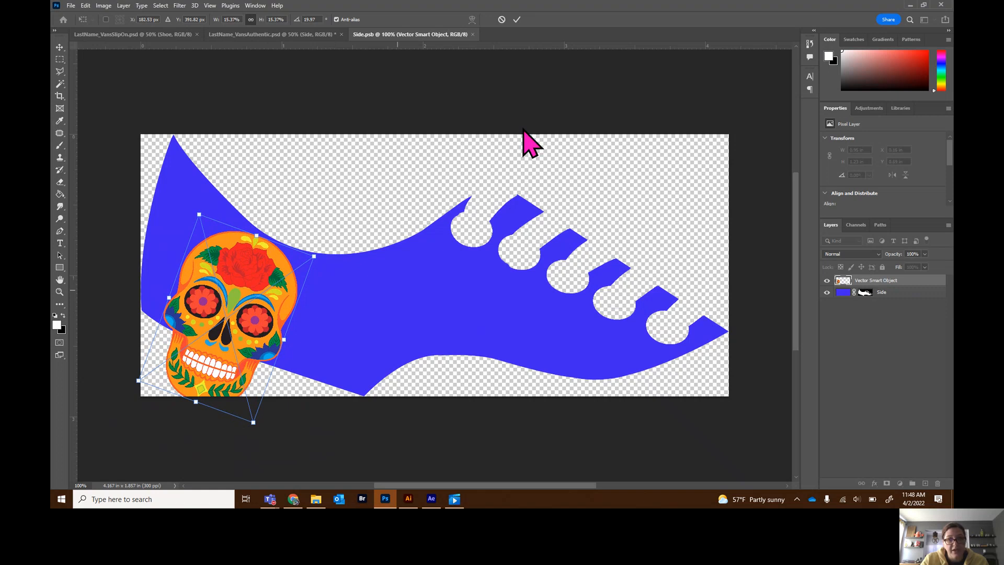
pyautogui.click(518, 24)
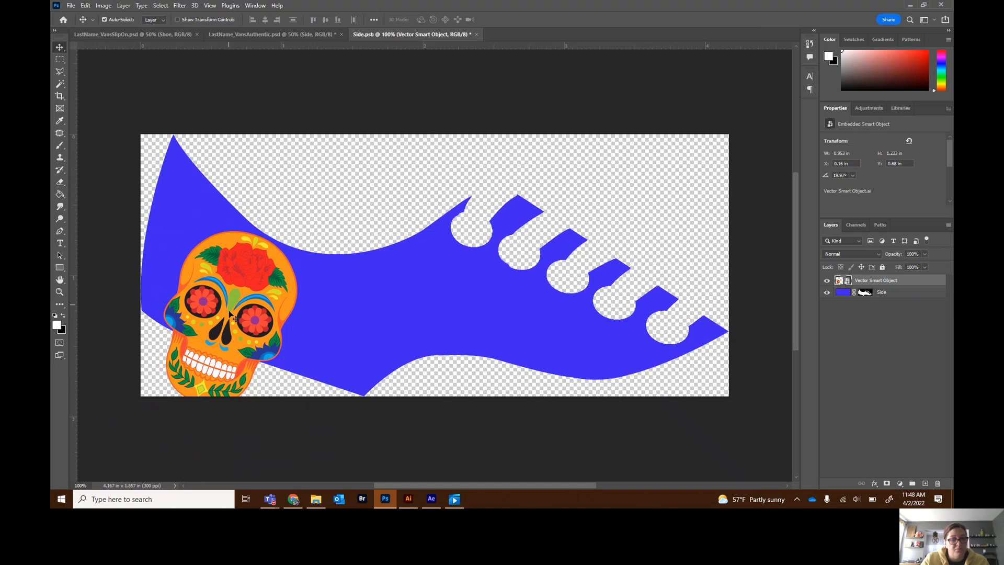
# - Set the foreground colour to green 8dc63f and fill the Side shoe shape with it using the Paint Bucket tool
pyautogui.click(57, 325)
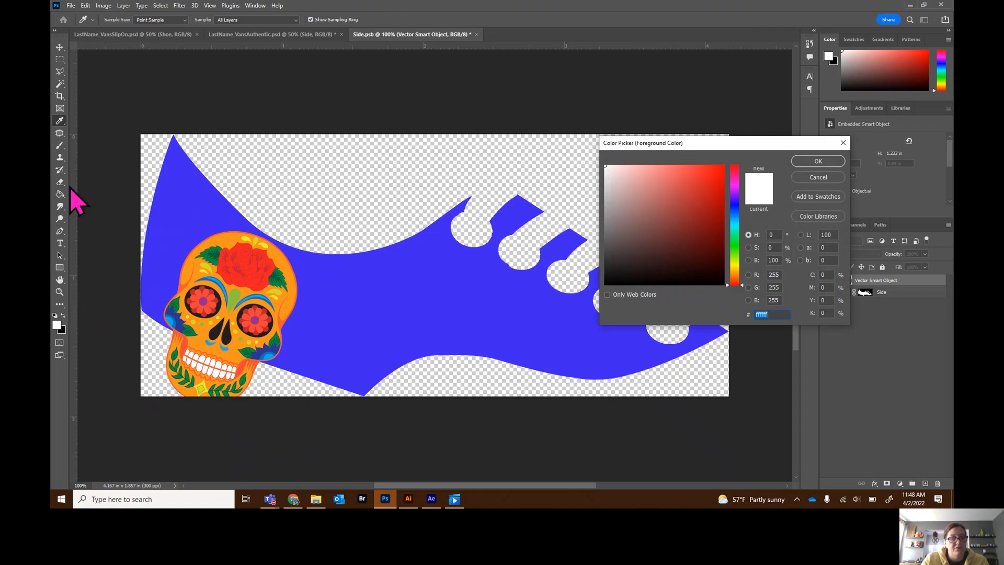
pyautogui.click(238, 293)
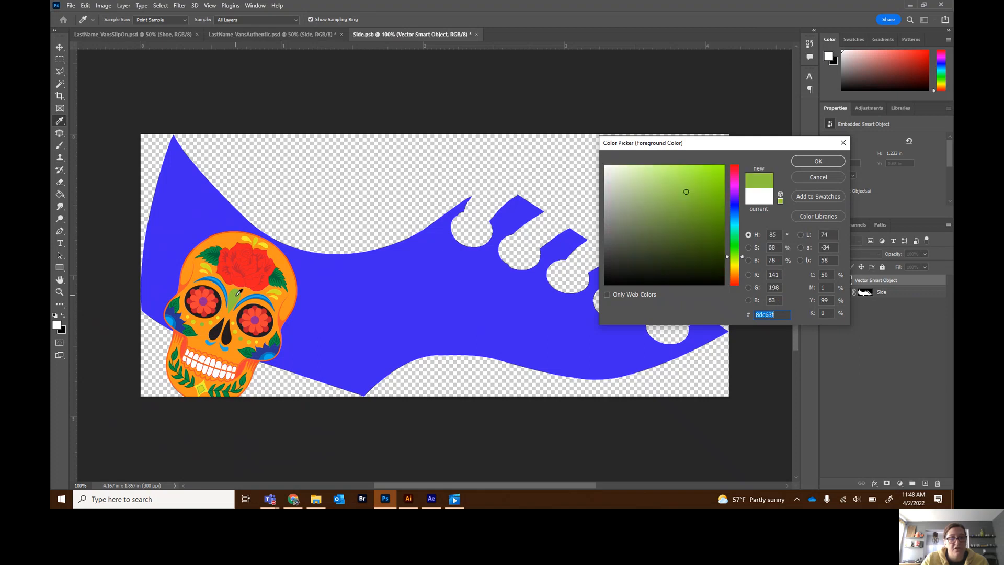
pyautogui.click(817, 161)
pyautogui.press('v')
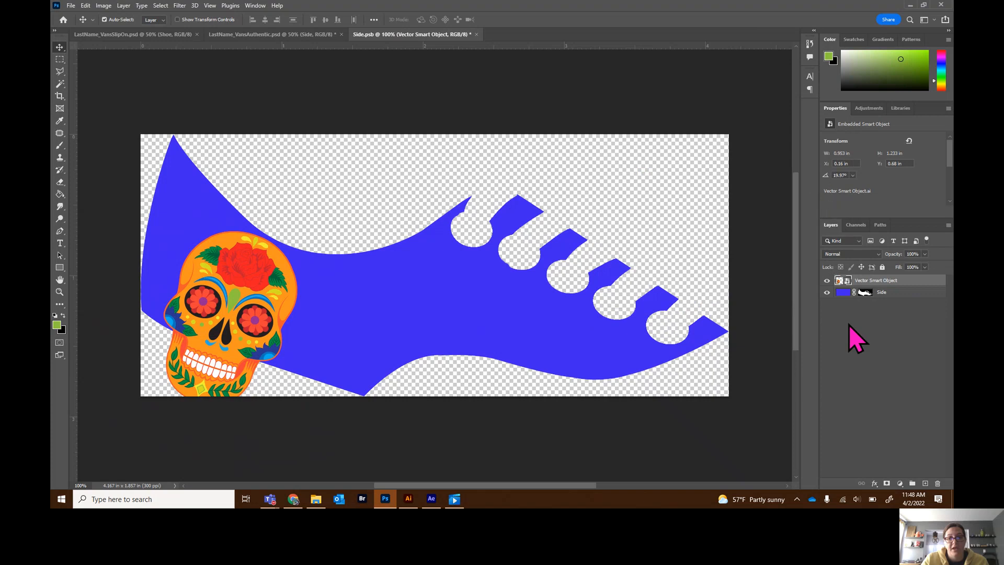
pyautogui.click(843, 294)
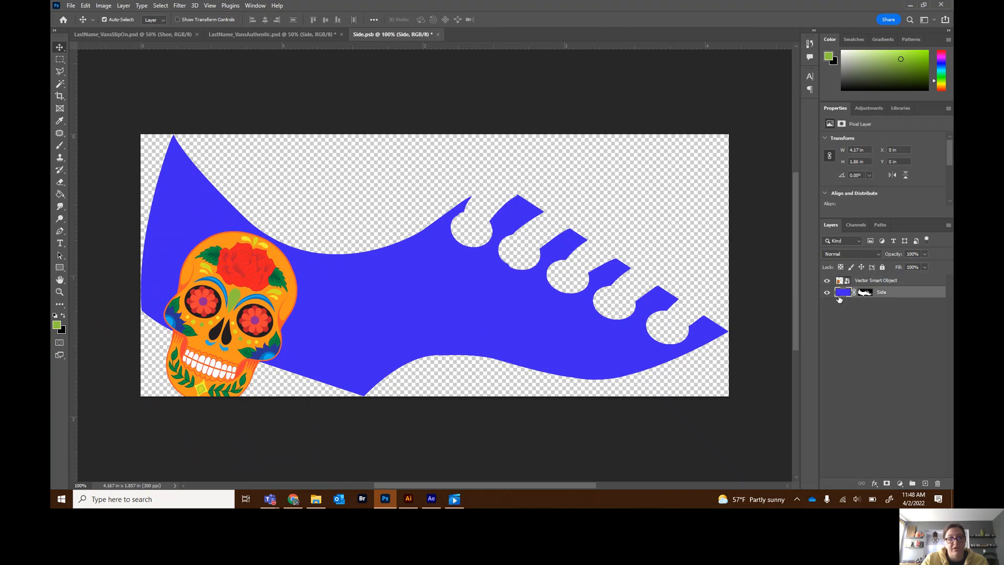
pyautogui.click(61, 196)
pyautogui.click(418, 286)
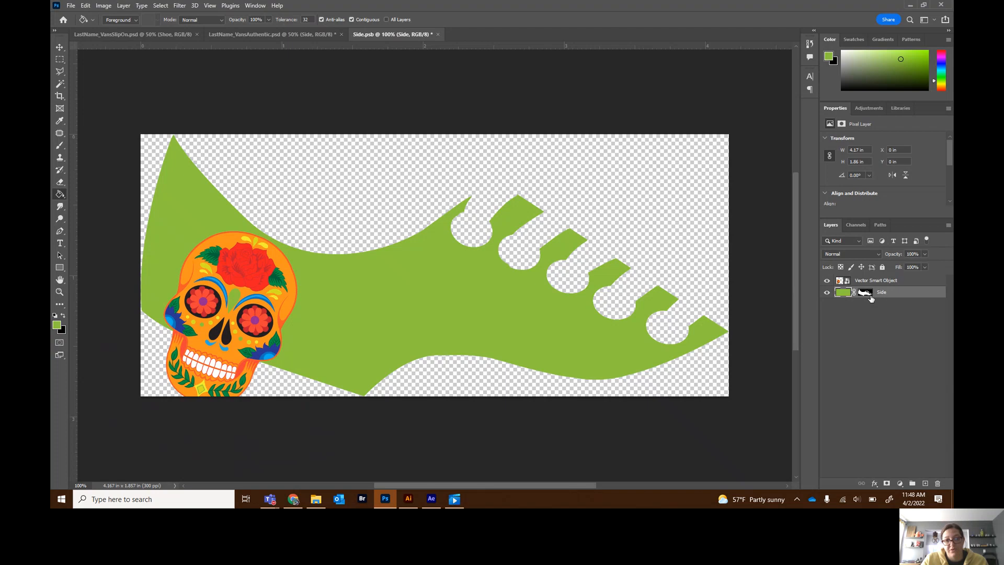
# - Copy the Side layer's mask onto the skull layer, then close the Side contents saving the changes
pyautogui.click(61, 48)
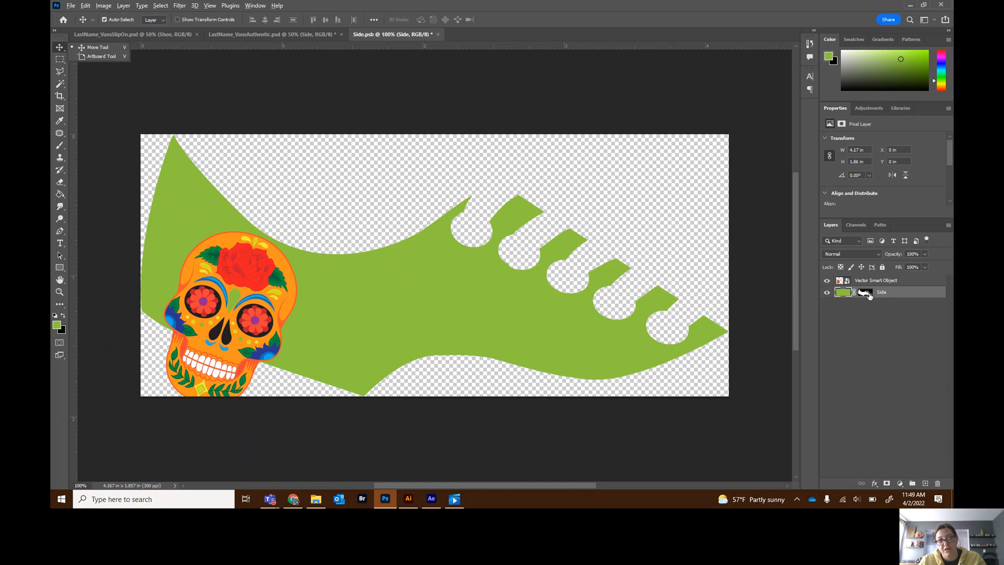
pyautogui.moveTo(867, 291); pyautogui.dragTo(871, 282)
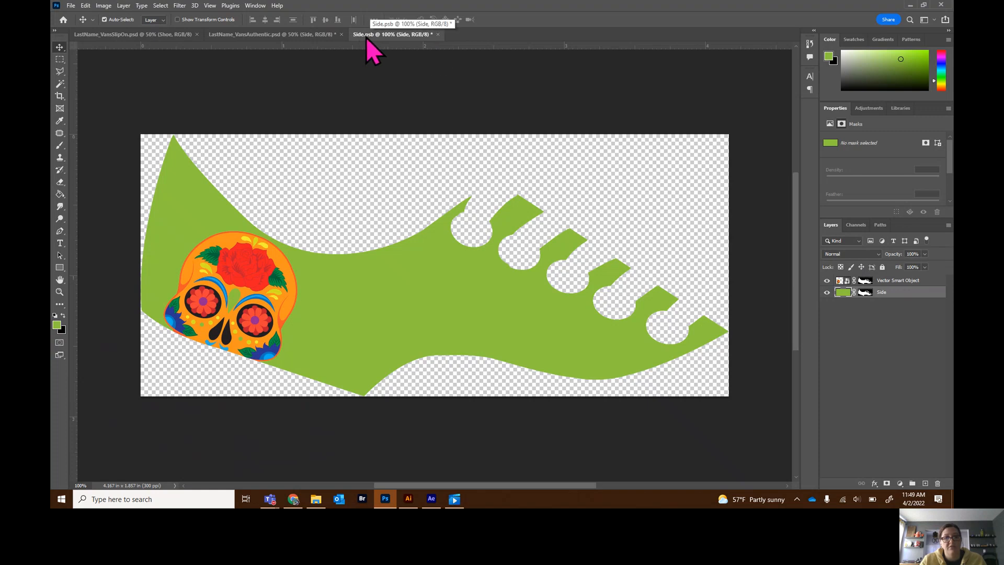
pyautogui.click(438, 34)
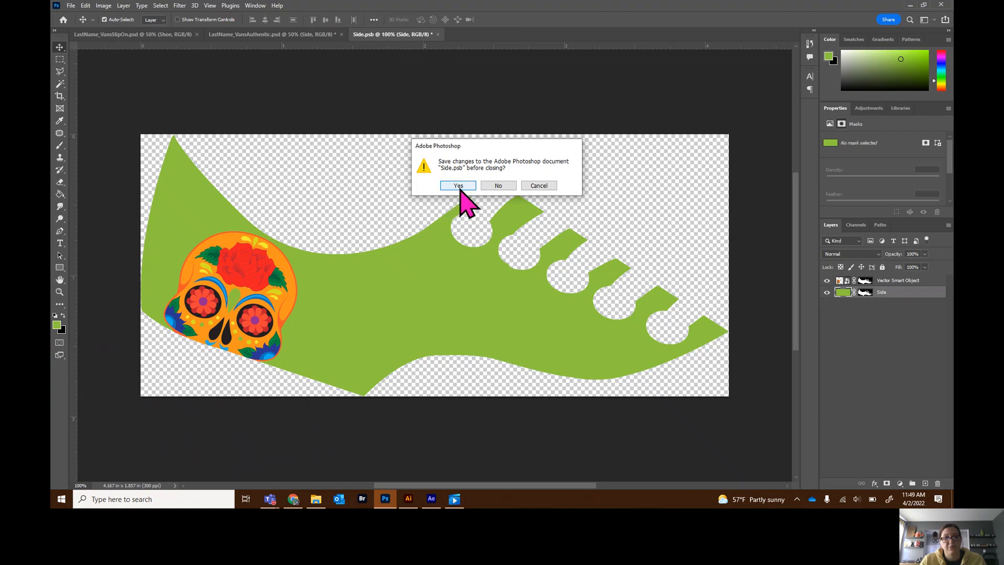
pyautogui.click(458, 186)
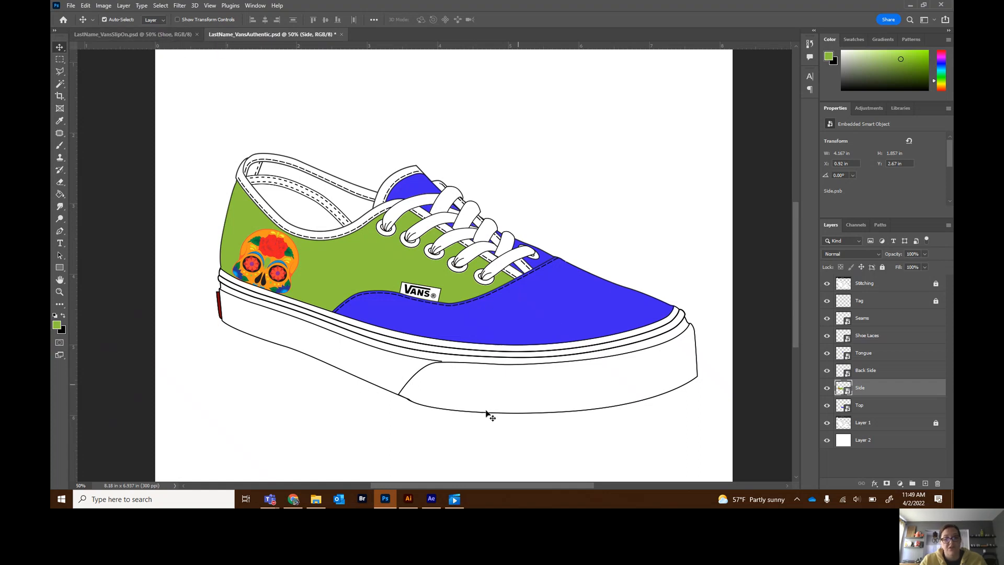
# - In Illustrator, show Layer 9 and Layer 10, then select and copy the large pink flower
pyautogui.hotkey('alt', 'Tab')
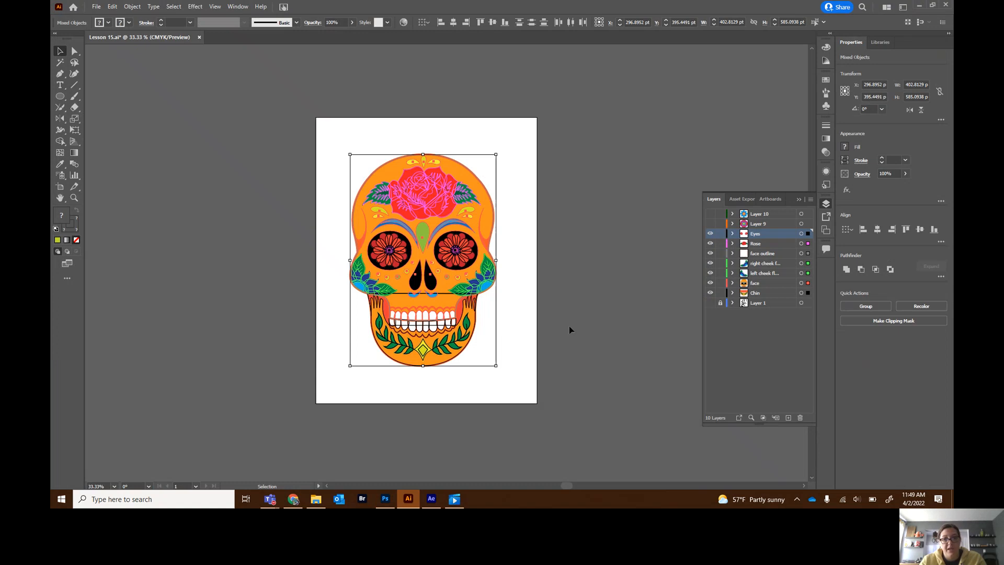
pyautogui.click(710, 223)
pyautogui.click(710, 214)
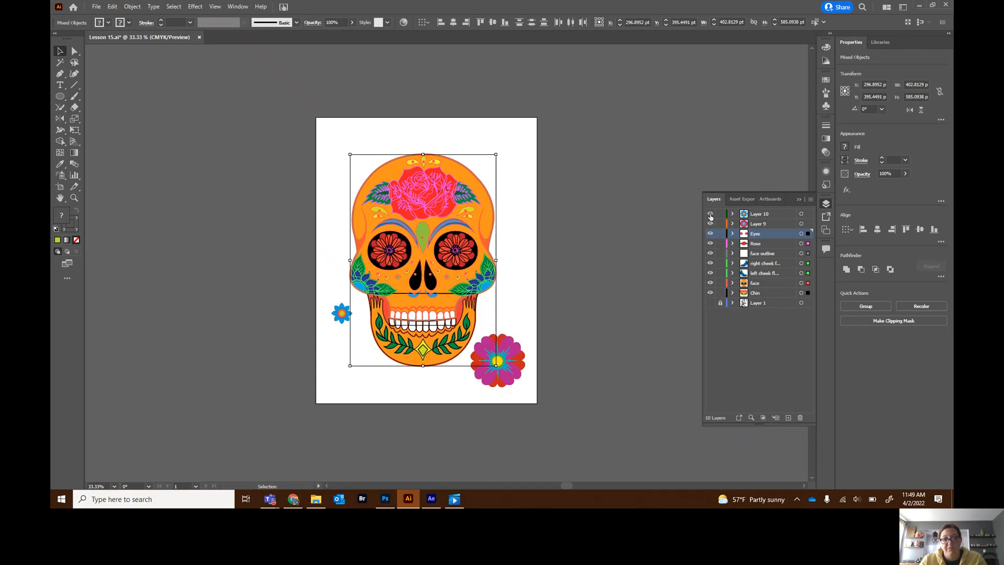
pyautogui.click(559, 371)
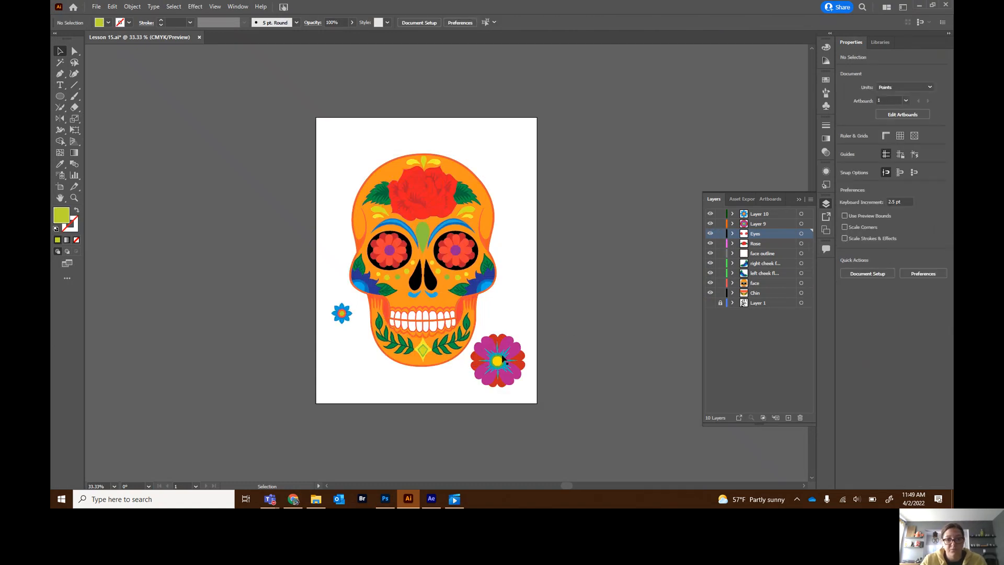
pyautogui.click(502, 359)
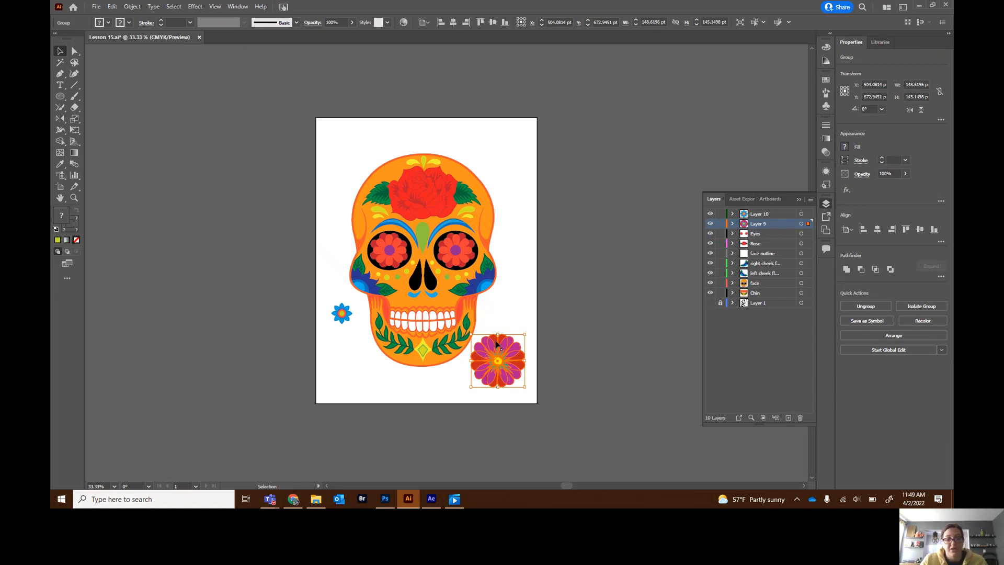
pyautogui.press('ctrl')
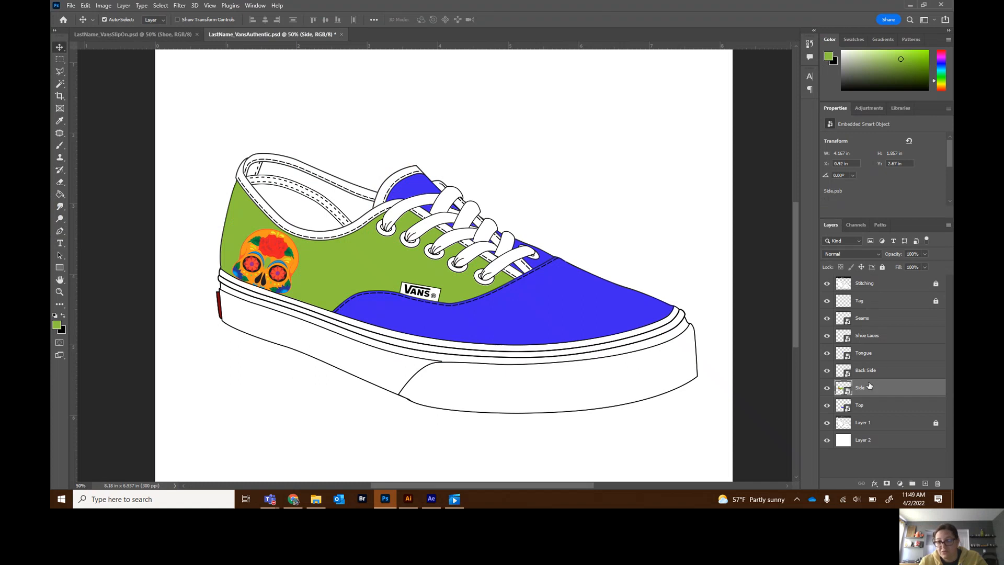
# - Open the Top smart object's contents and paste the flower into it as a smart object
pyautogui.click(871, 407)
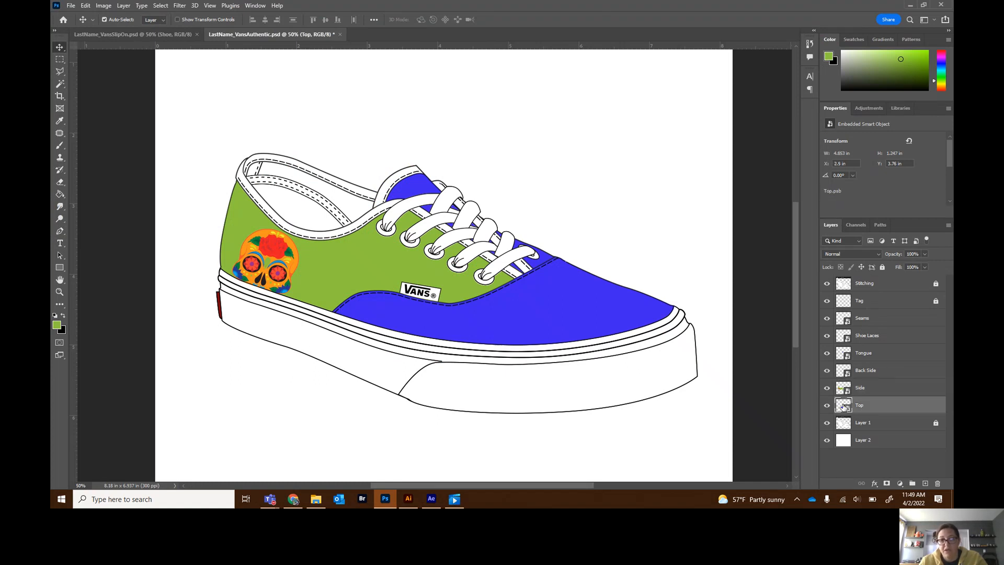
pyautogui.doubleClick(843, 406)
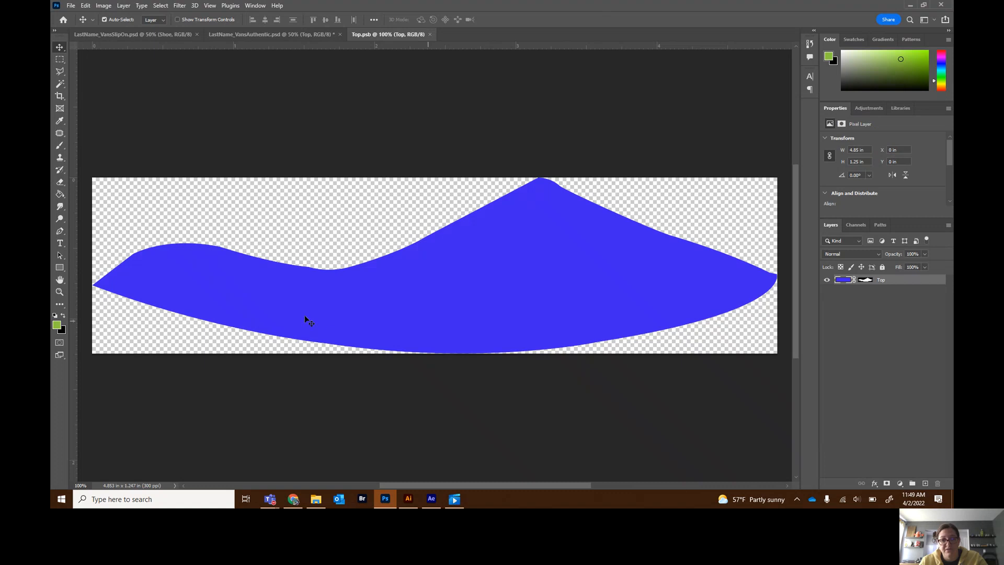
pyautogui.press('ctrl')
pyautogui.hotkey('ctrl', 'v')
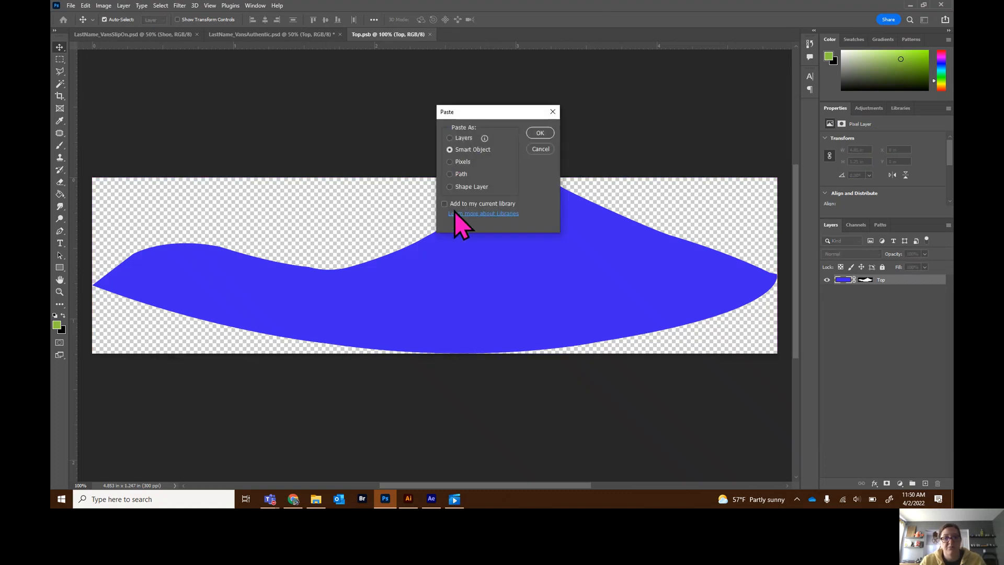
pyautogui.click(540, 133)
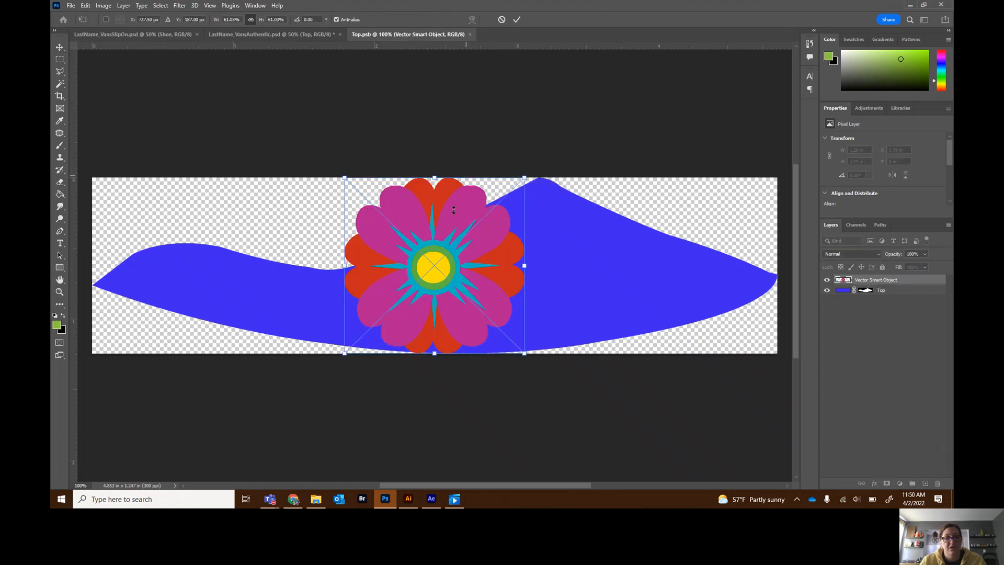
# - Move the pink flower to the lower middle of the Top shape and commit the placement
pyautogui.moveTo(467, 281); pyautogui.dragTo(520, 341)
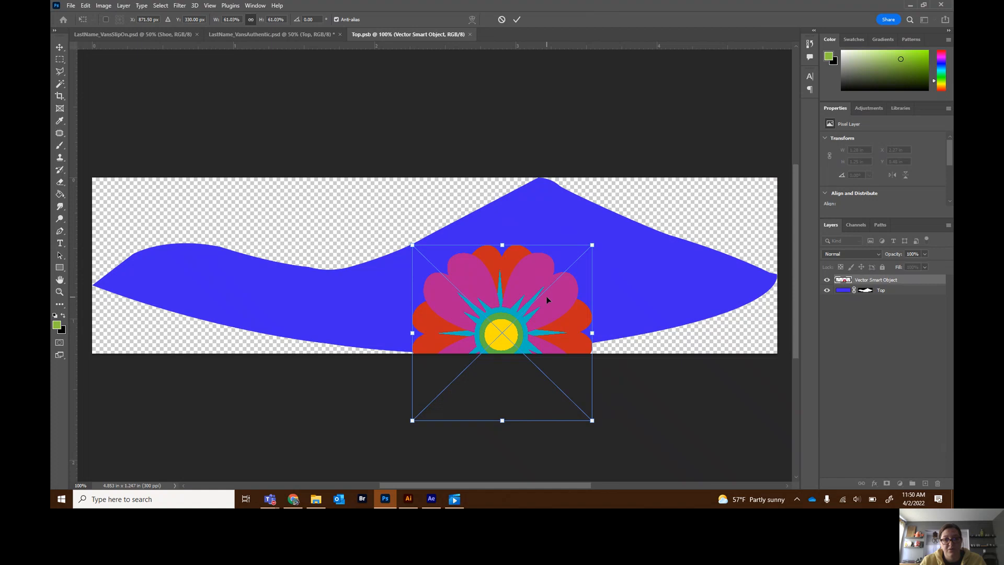
pyautogui.press('Right')
pyautogui.press('Right')
pyautogui.press('Right')
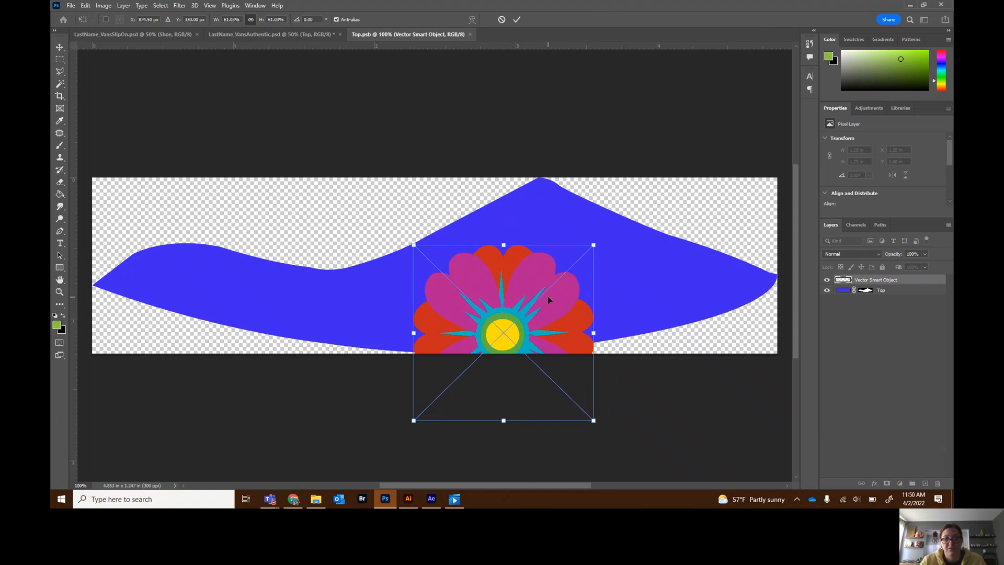
pyautogui.press('Return')
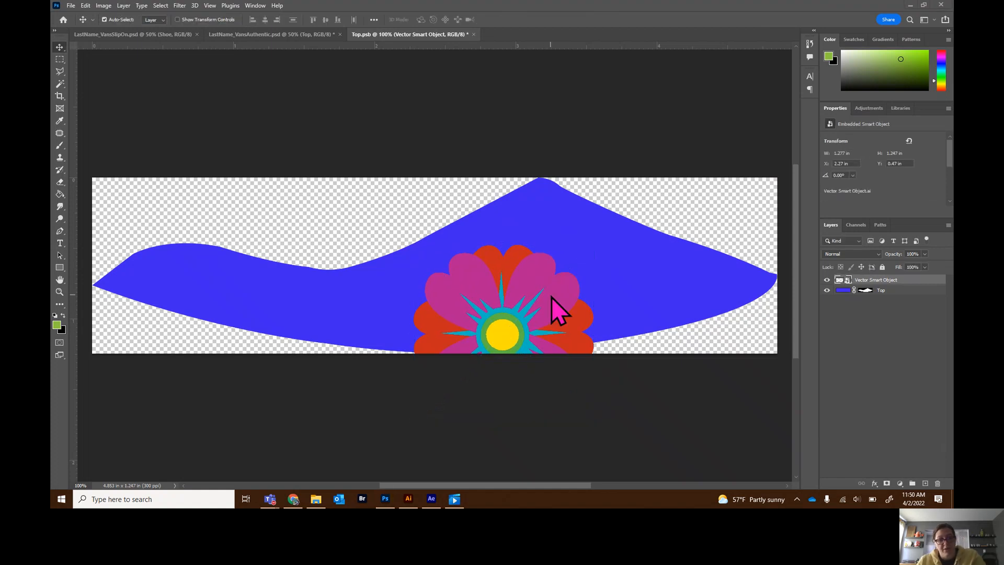
# - Select the small flower in Illustrator and paste it into the Top contents as a smart object
pyautogui.hotkey('alt', 'Tab')
pyautogui.click(347, 320)
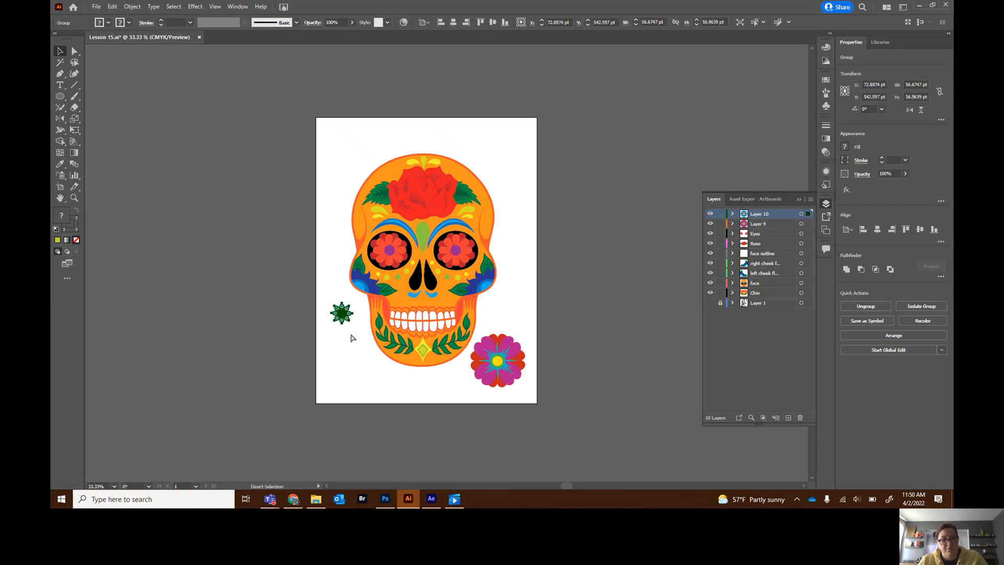
pyautogui.hotkey('alt', 'Tab')
pyautogui.moveTo(594, 253); pyautogui.dragTo(597, 260)
pyautogui.hotkey('ctrl', 'v')
pyautogui.click(541, 137)
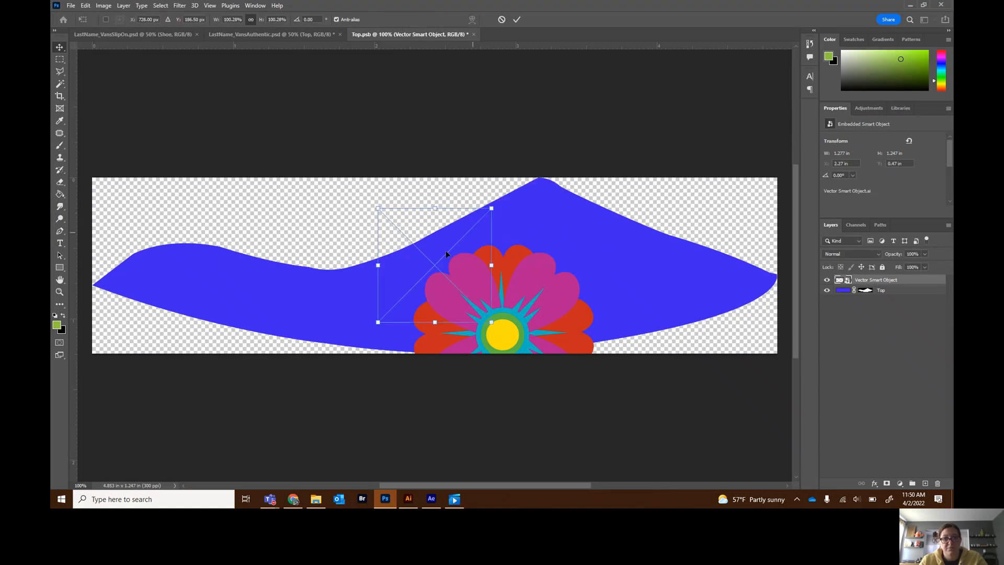
# - Move the blue flower to the upper right of the Top shape and commit the placement
pyautogui.moveTo(442, 271); pyautogui.dragTo(687, 237)
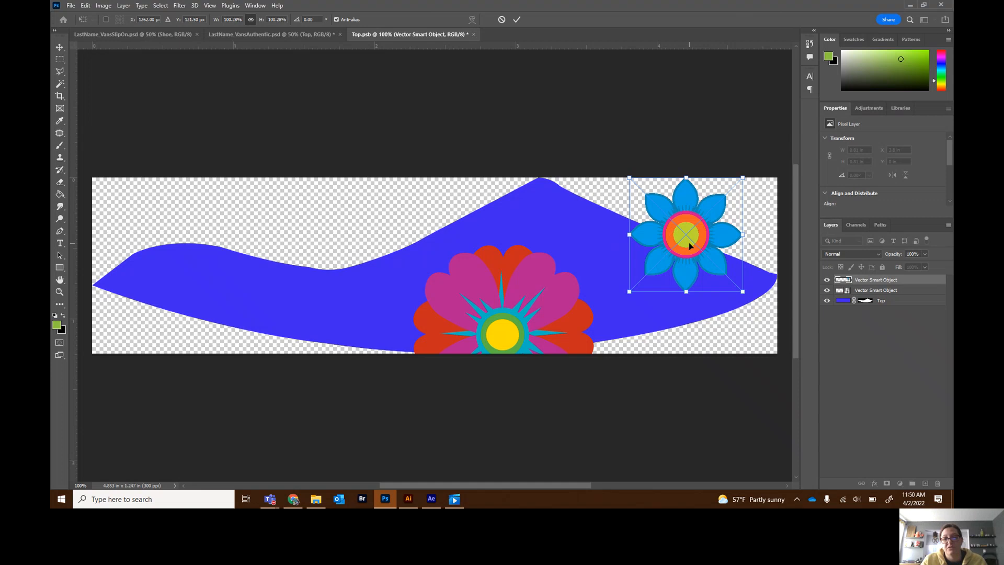
pyautogui.moveTo(690, 246); pyautogui.dragTo(689, 252)
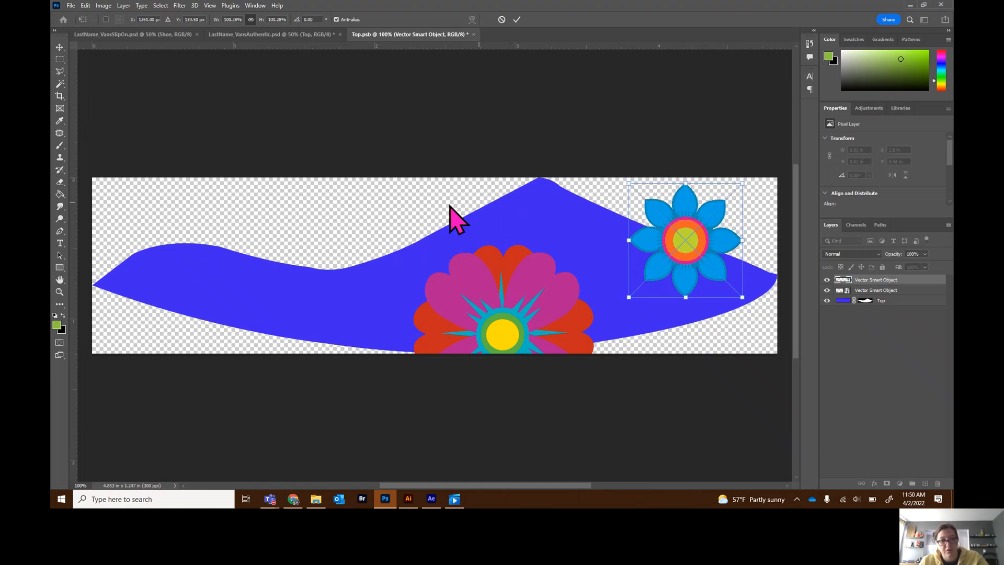
pyautogui.press('Return')
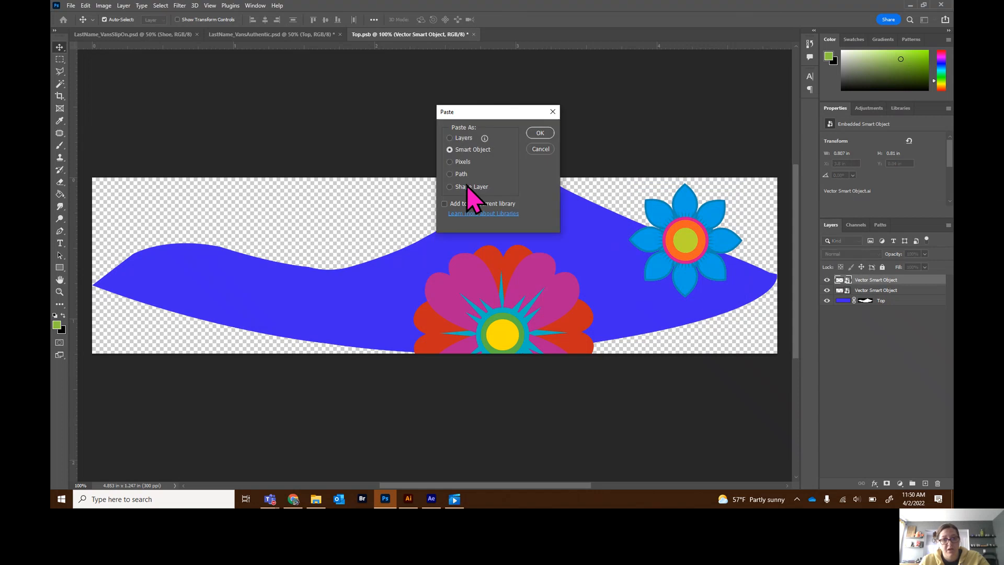
# - Paste another blue flower as a smart object and place it at the upper left-middle of the Top shape
pyautogui.click(540, 133)
pyautogui.moveTo(440, 264); pyautogui.dragTo(339, 254)
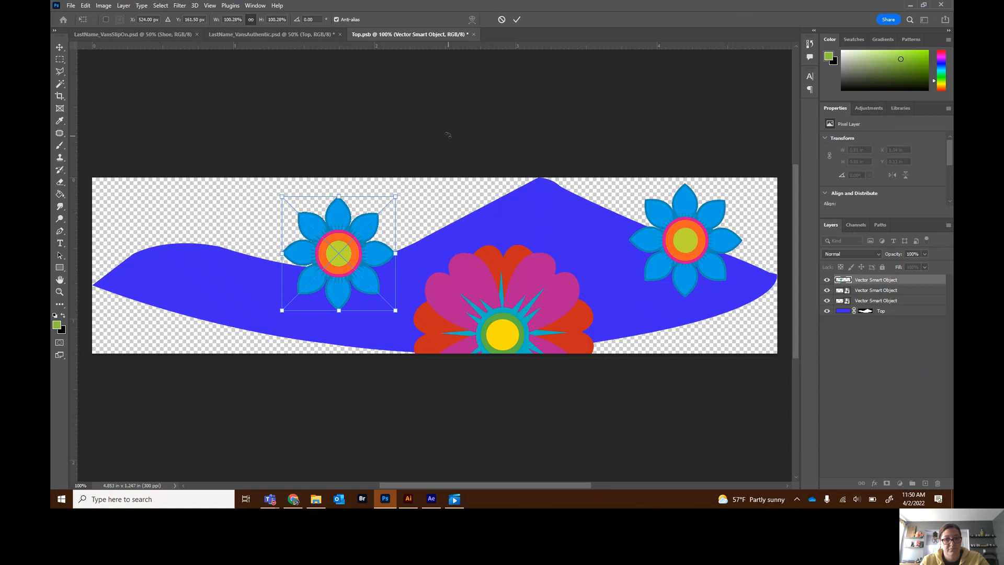
pyautogui.click(517, 20)
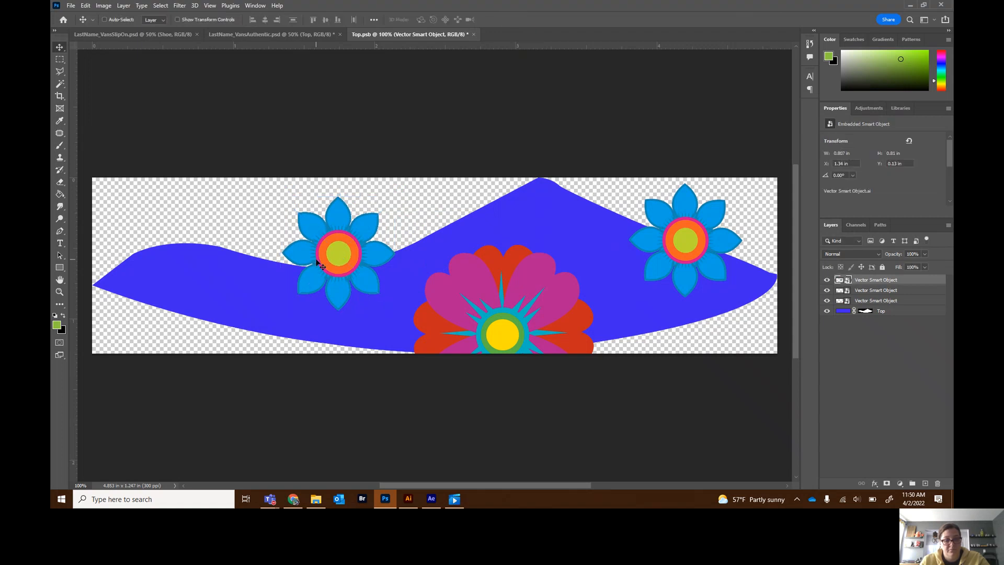
# - Paste one more blue flower as a smart object and place it at the left end of the Top shape
pyautogui.hotkey('ctrl', 'v')
pyautogui.click(541, 133)
pyautogui.moveTo(398, 291); pyautogui.dragTo(145, 309)
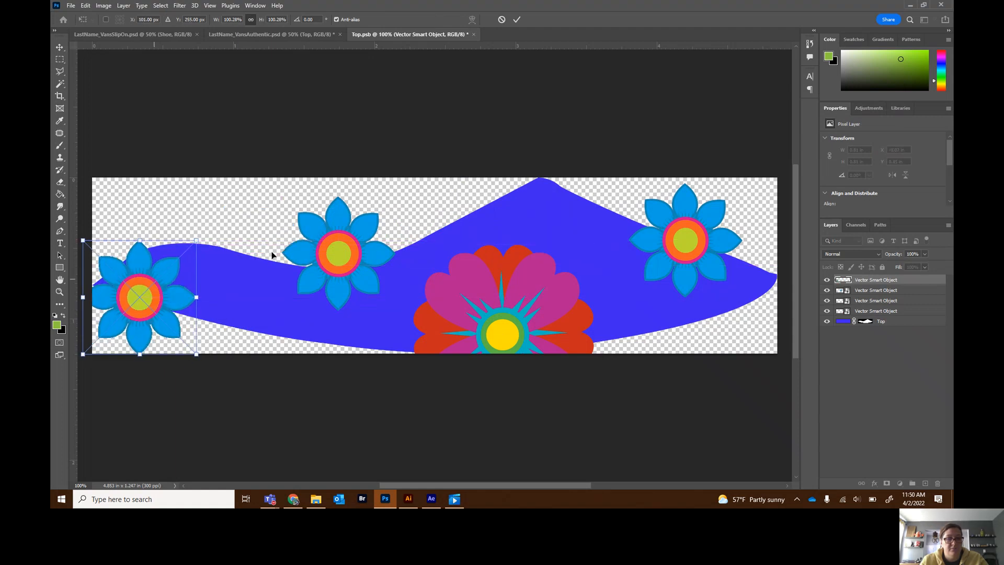
pyautogui.click(59, 47)
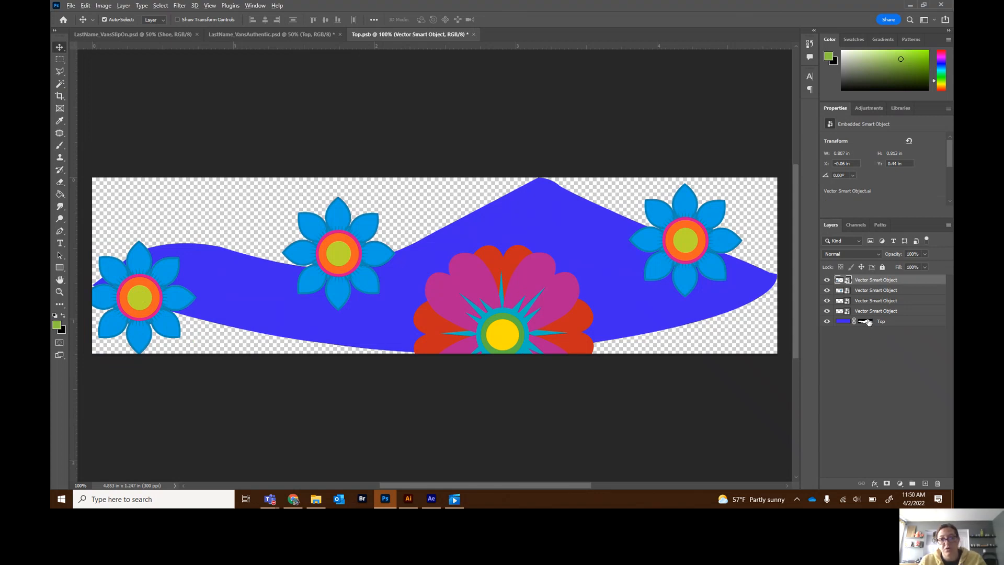
# - Copy the Top layer's mask onto the flower layers, then fill the Top shape green with the Paint Bucket
pyautogui.moveTo(866, 323); pyautogui.dragTo(866, 281)
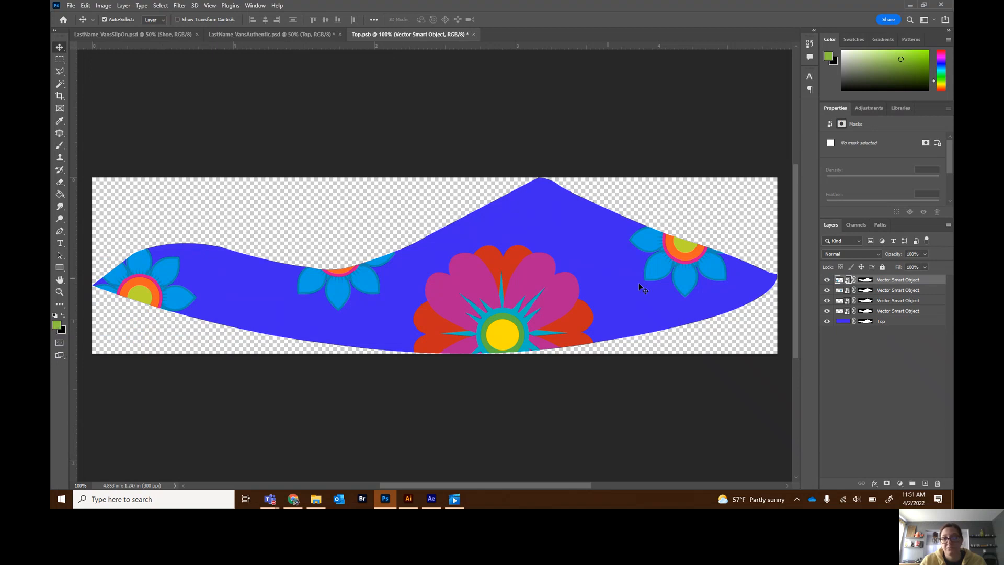
pyautogui.click(842, 323)
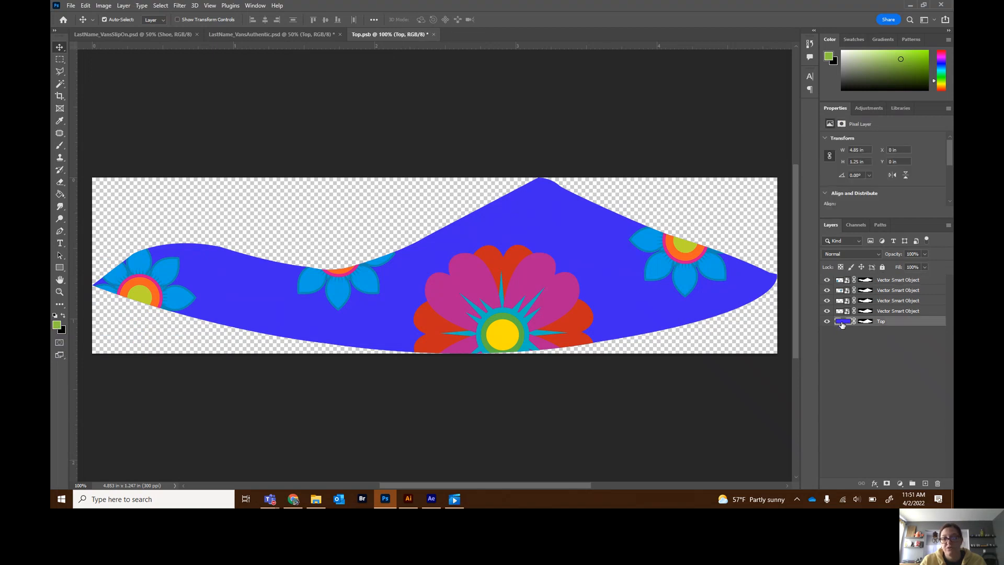
pyautogui.click(60, 195)
pyautogui.click(262, 292)
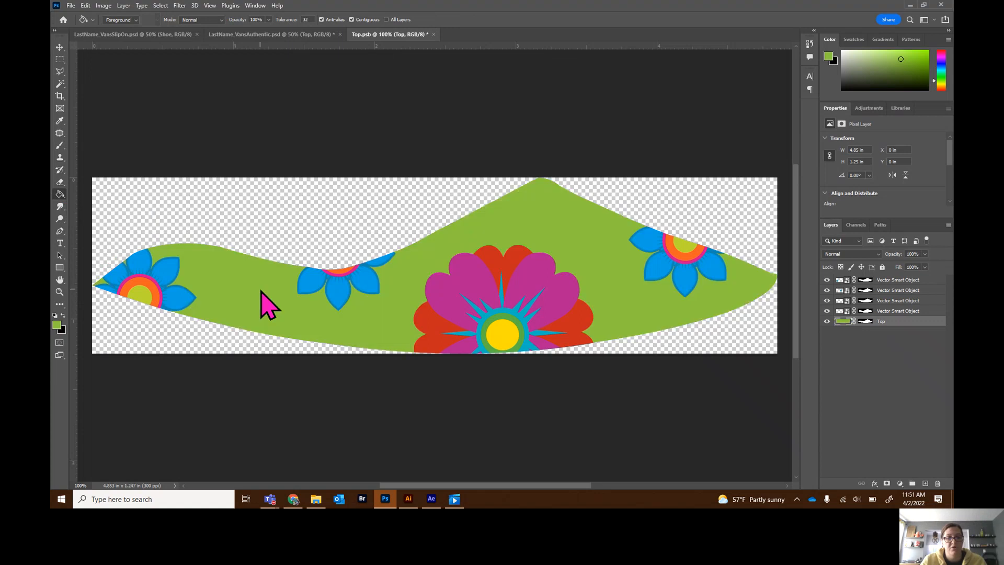
# - Close the Top contents document, saving the changes
pyautogui.press('m')
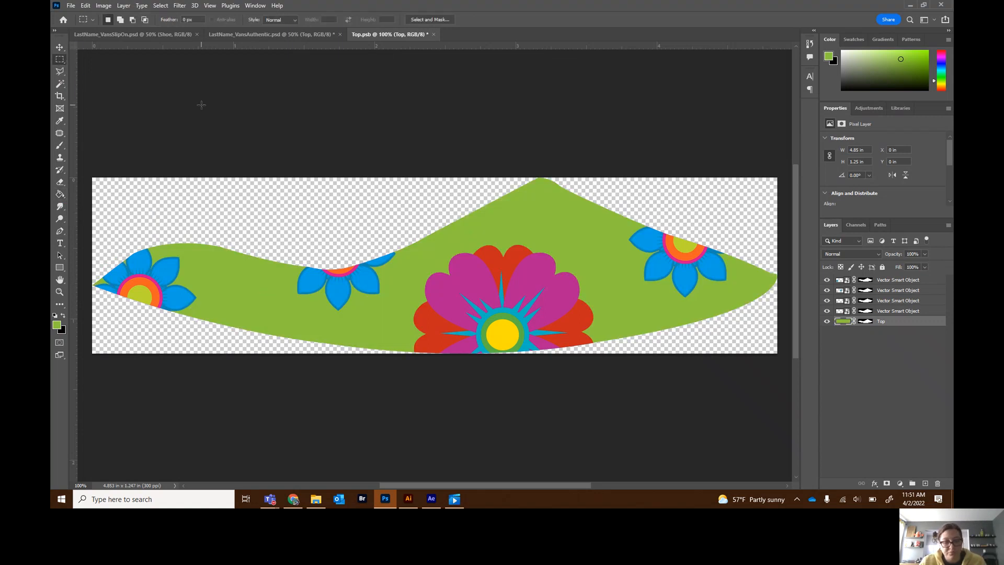
pyautogui.click(434, 34)
pyautogui.click(461, 188)
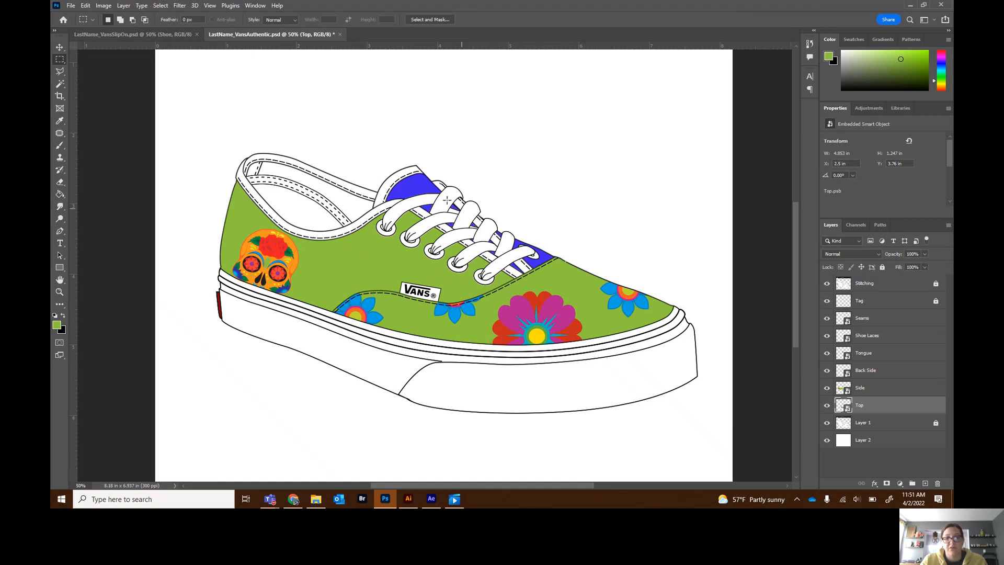
# - Open the Back Side smart object's contents, fill its blue shape green, and save and close it
pyautogui.click(867, 374)
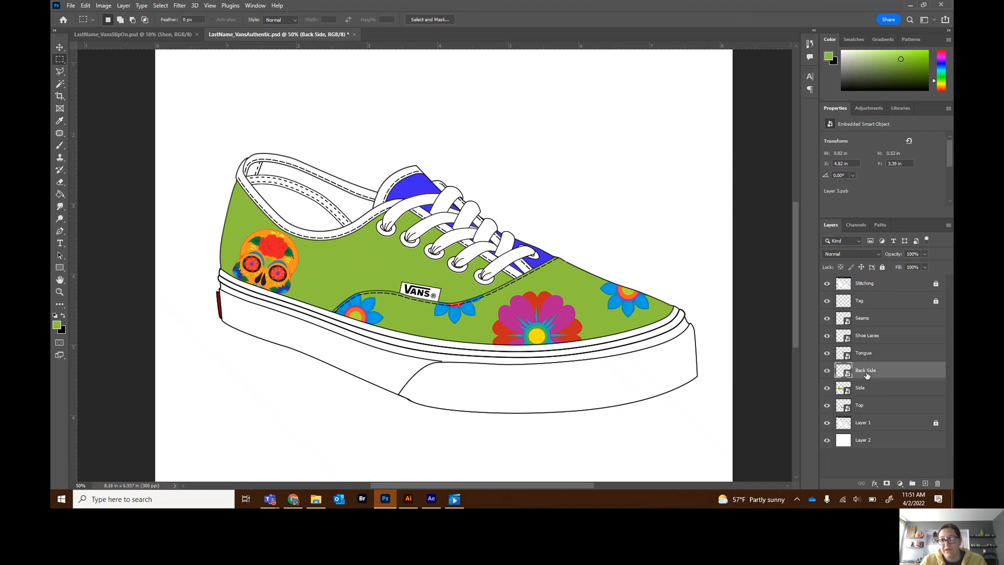
pyautogui.doubleClick(843, 370)
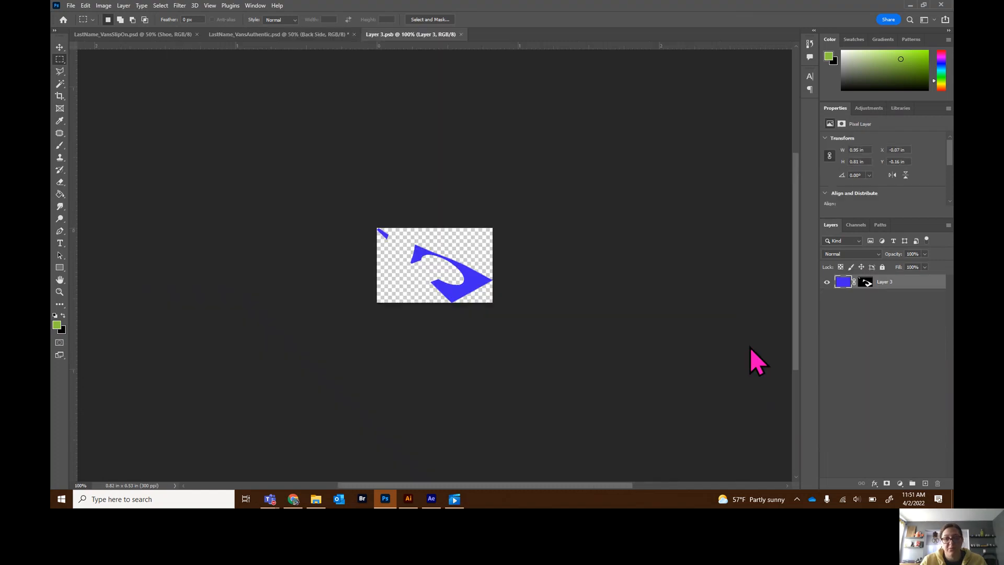
pyautogui.click(60, 195)
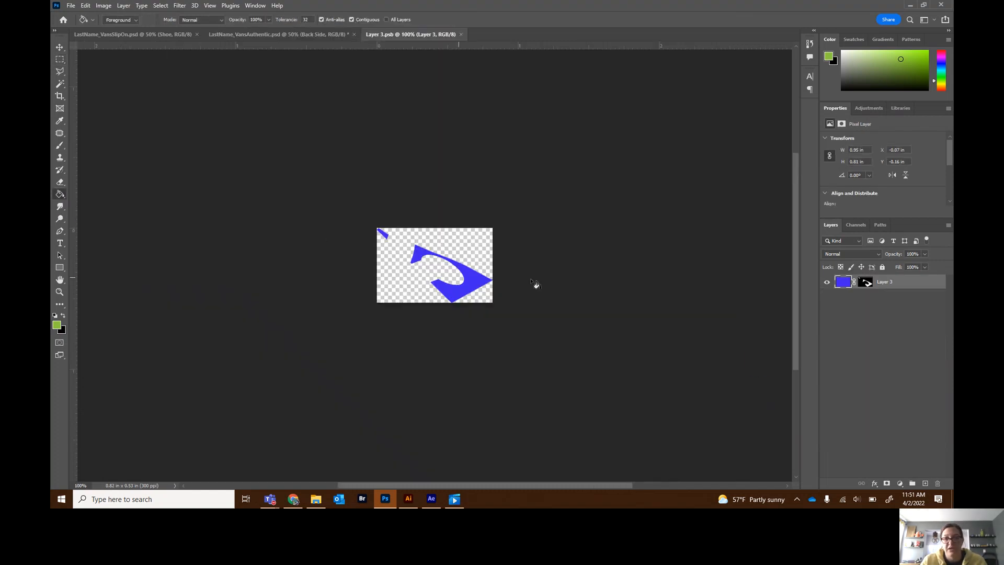
pyautogui.click(453, 285)
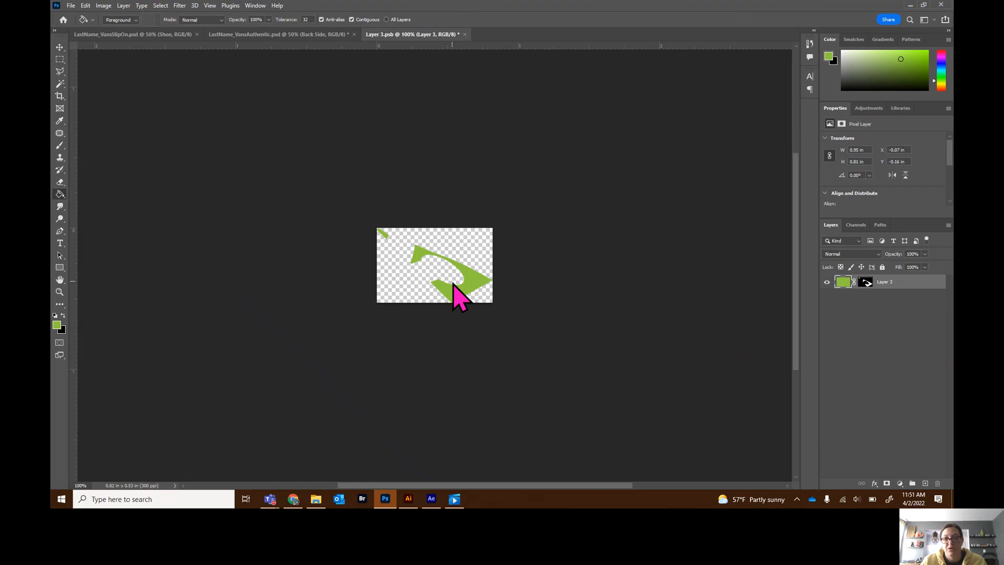
pyautogui.click(465, 34)
pyautogui.click(459, 187)
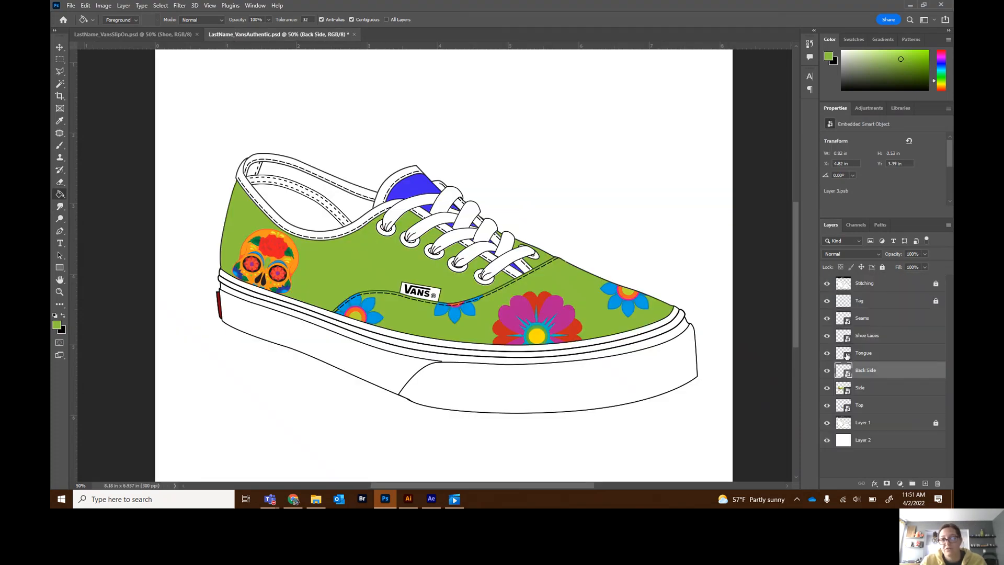
# - Open the Tongue smart object's contents, fill its shape green, and save and close it
pyautogui.doubleClick(844, 354)
pyautogui.click(367, 199)
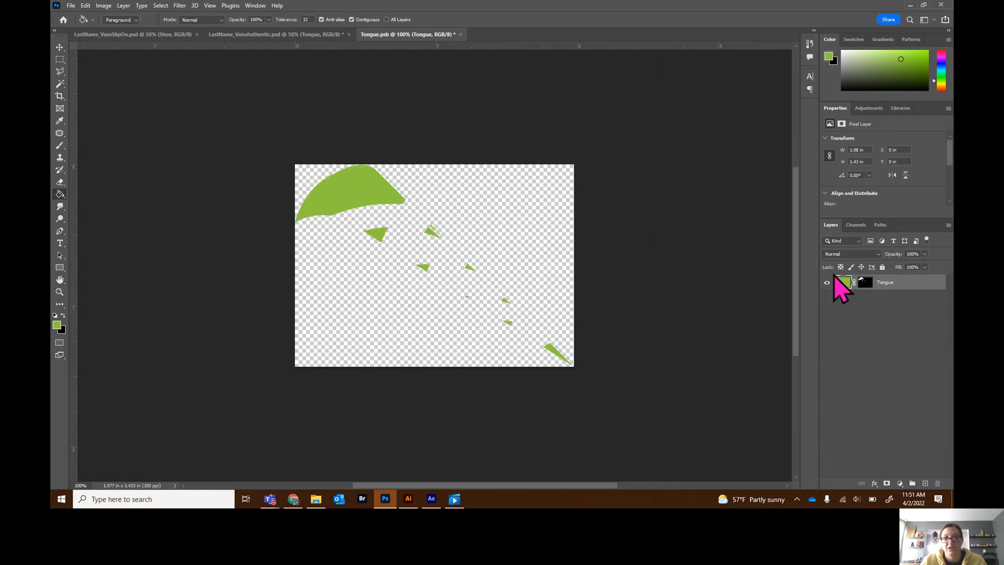
pyautogui.click(461, 35)
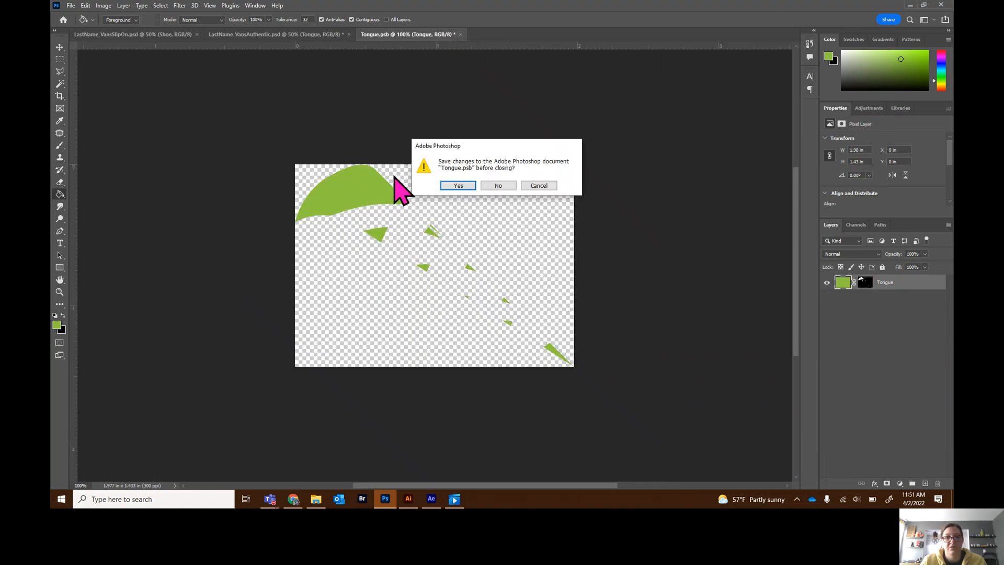
pyautogui.click(456, 185)
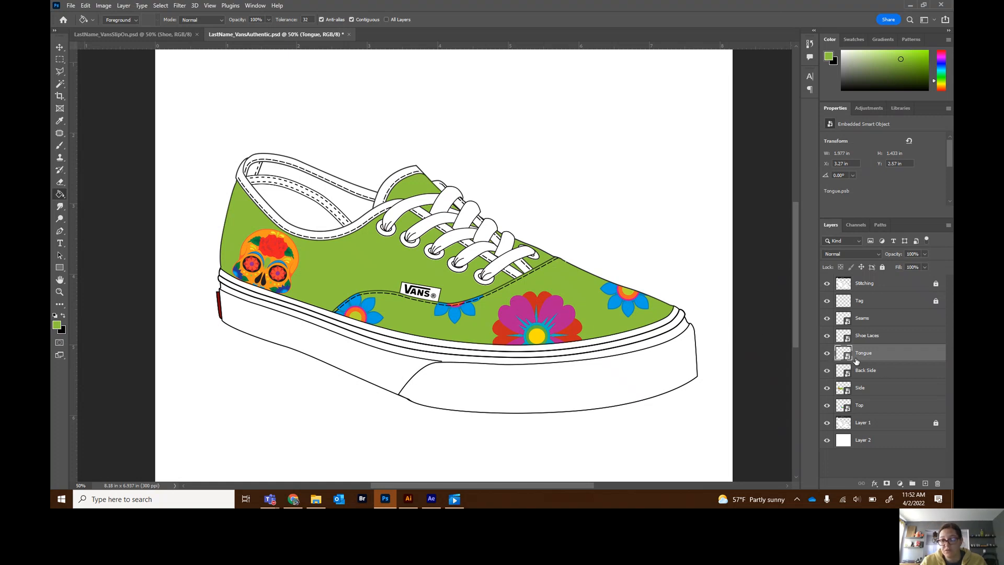
# - Open the Top contents and launch the pink flower's vector smart object for editing in Illustrator
pyautogui.click(840, 388)
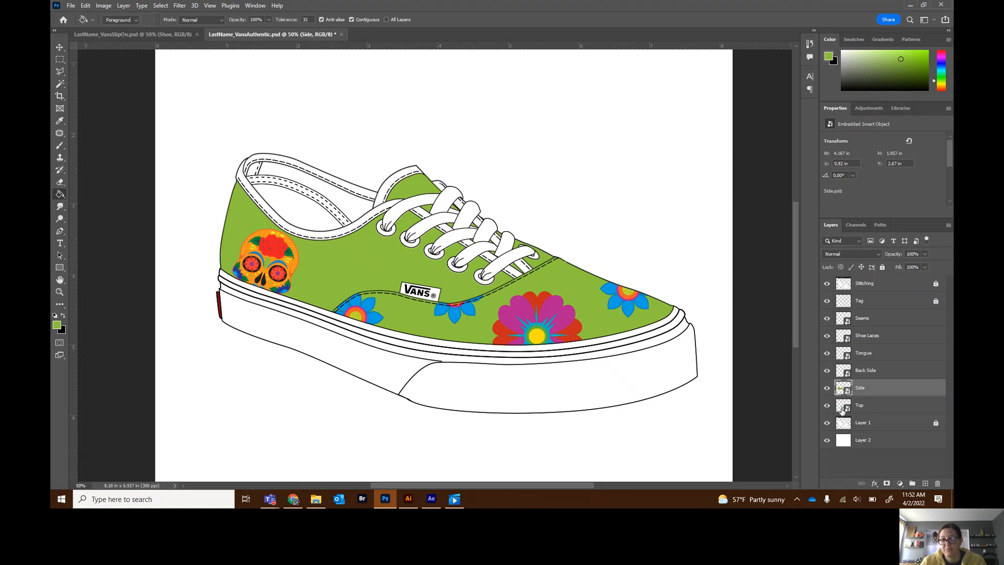
pyautogui.click(842, 408)
pyautogui.doubleClick(842, 407)
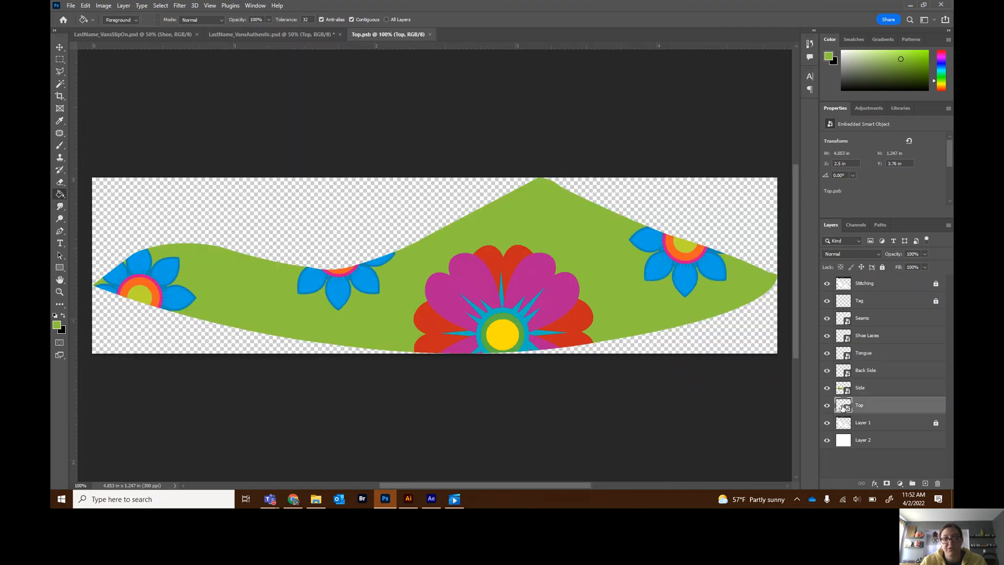
pyautogui.click(60, 48)
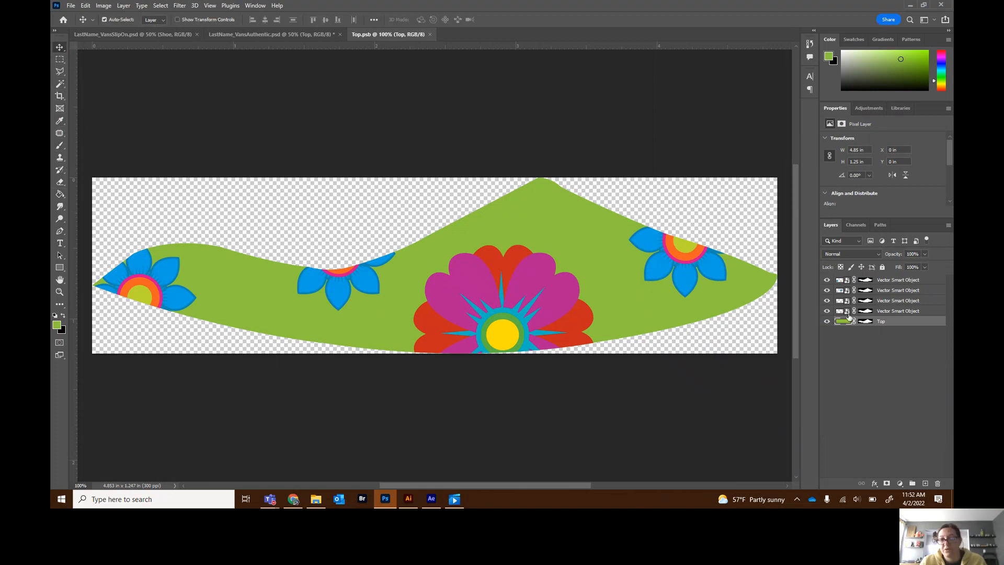
pyautogui.click(827, 311)
pyautogui.click(827, 311)
pyautogui.click(839, 311)
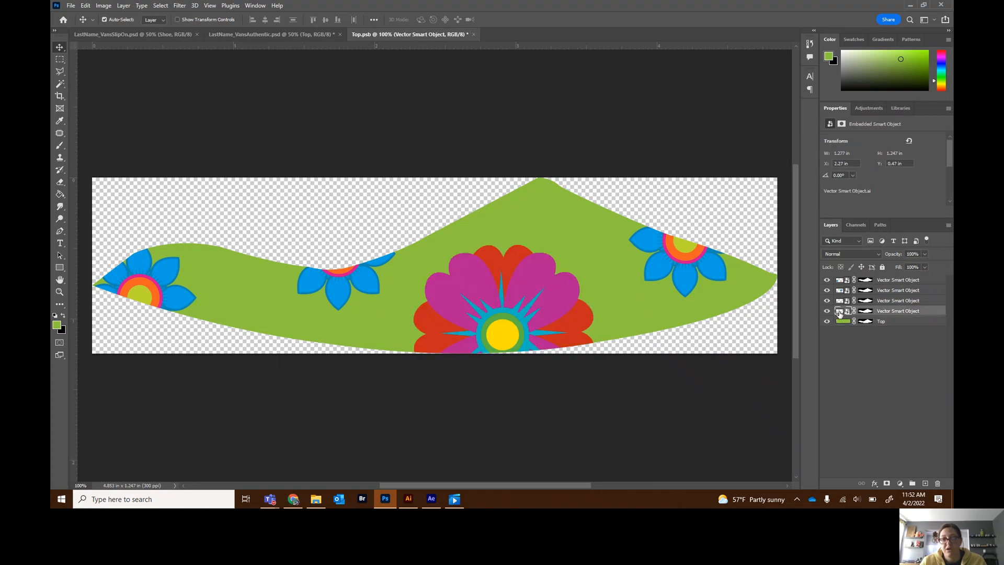
pyautogui.doubleClick(839, 312)
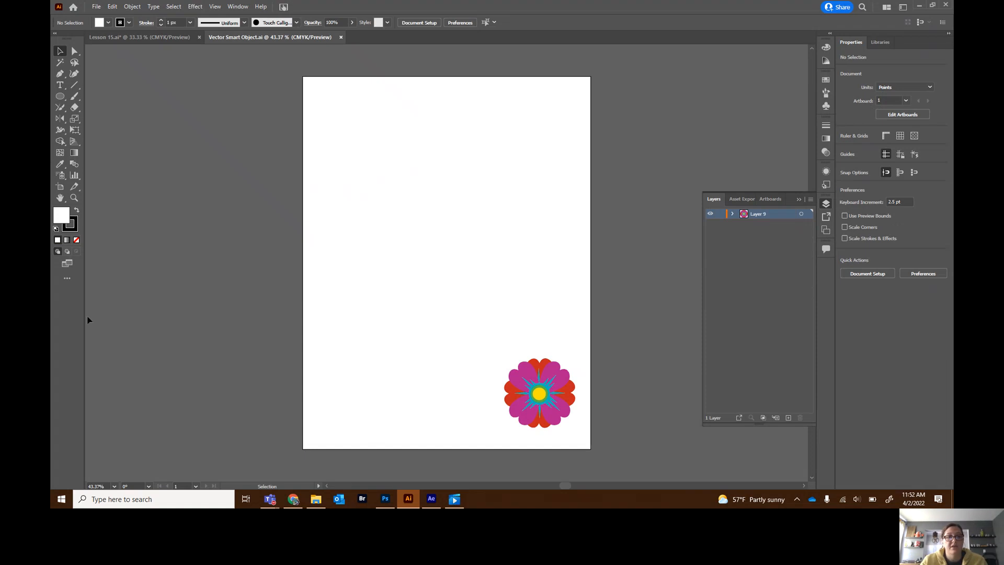
# - Select the flower's red outer petal shape with the Direct Selection tool
pyautogui.click(513, 397)
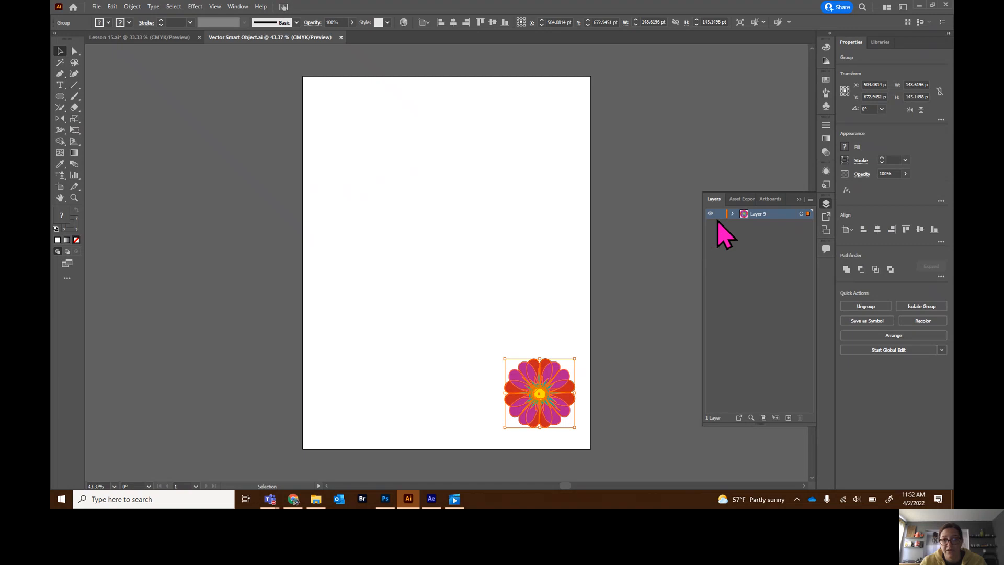
pyautogui.click(74, 51)
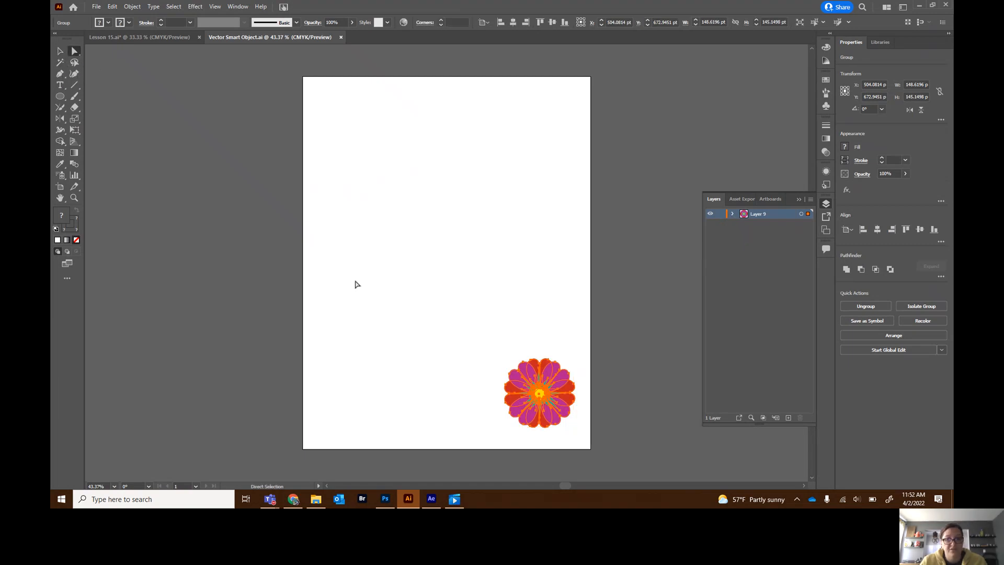
pyautogui.click(467, 400)
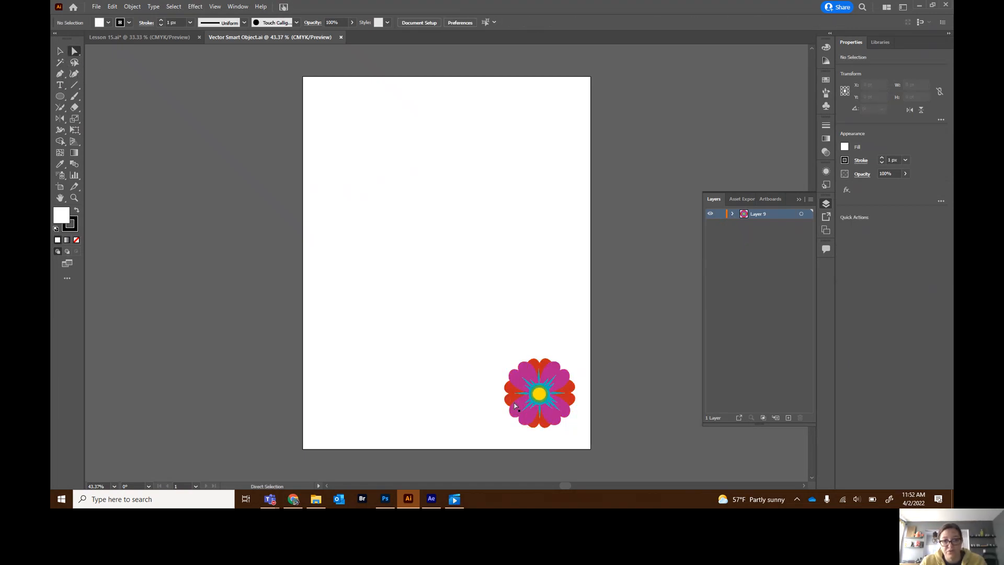
pyautogui.click(511, 401)
pyautogui.doubleClick(528, 397)
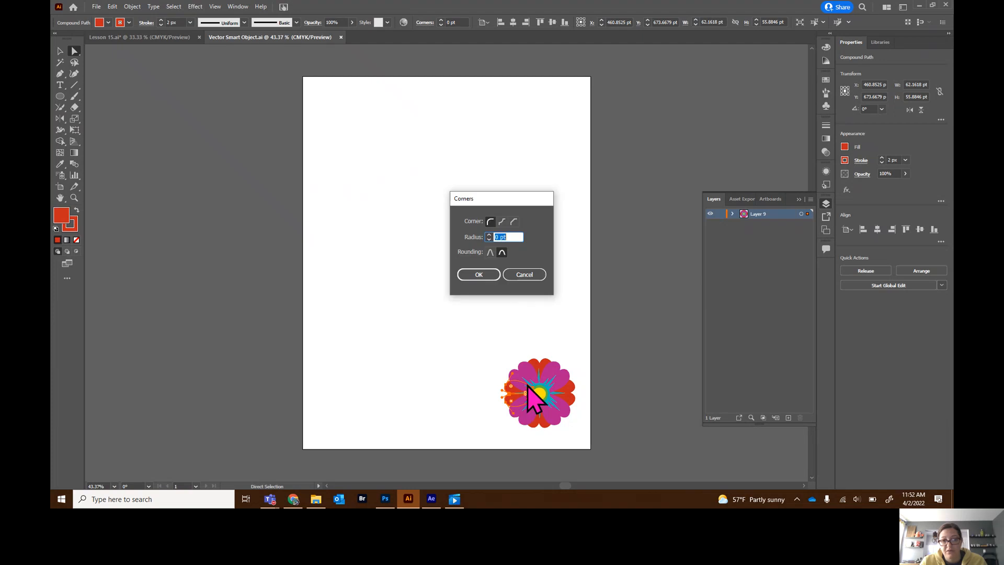
pyautogui.click(527, 275)
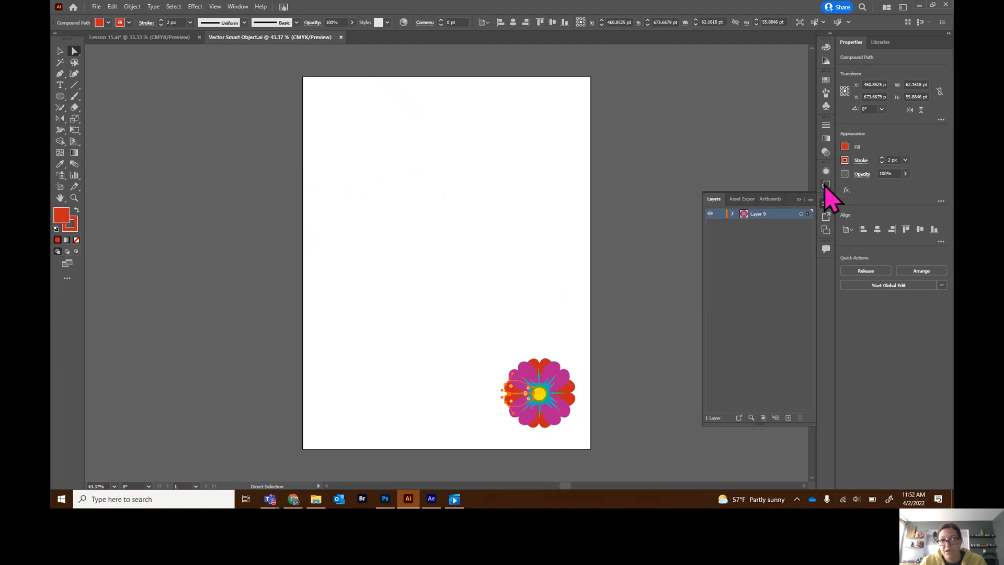
# - Change the red petals' fill colour to yellow e0e014 in the Color Picker
pyautogui.click(845, 147)
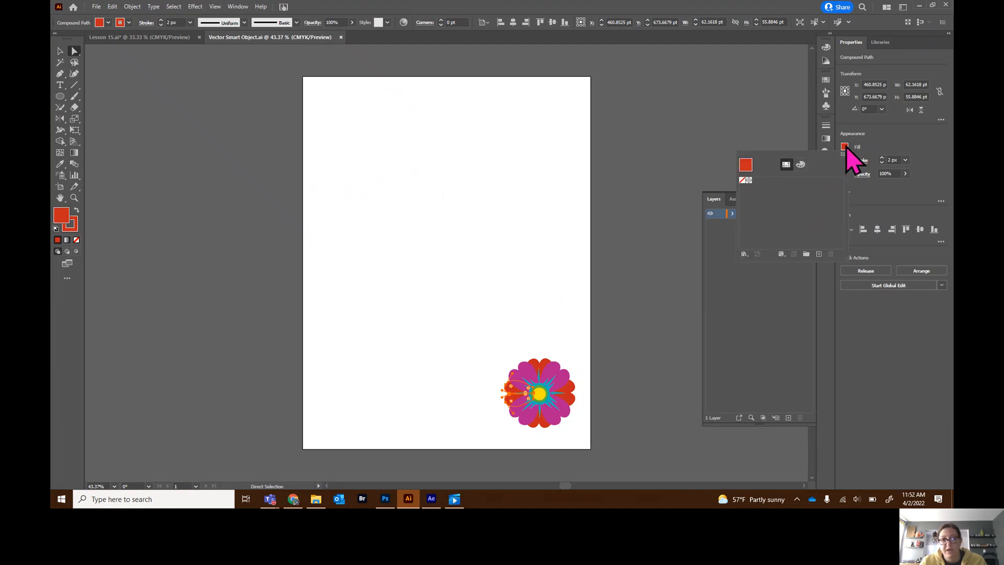
pyautogui.click(846, 147)
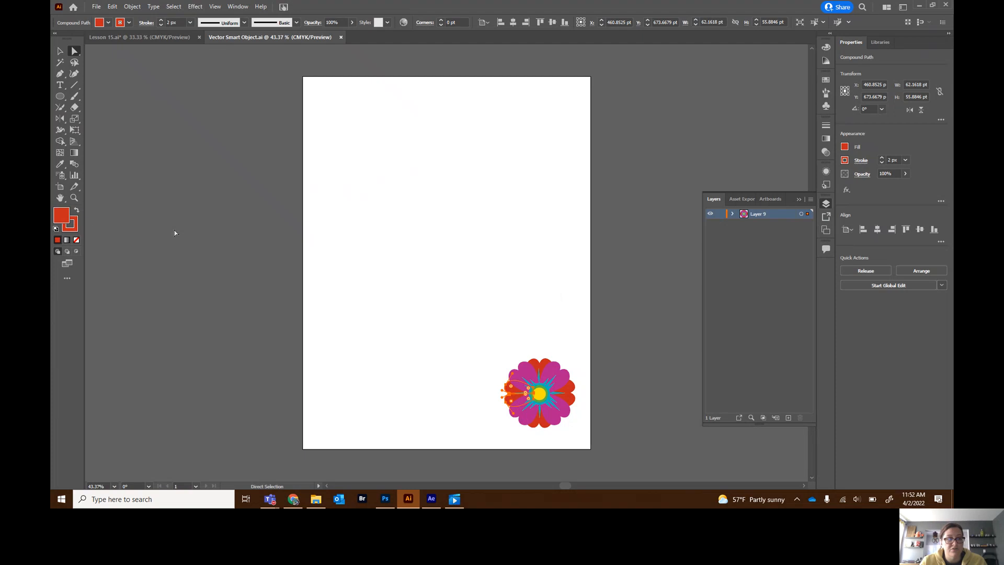
pyautogui.doubleClick(63, 214)
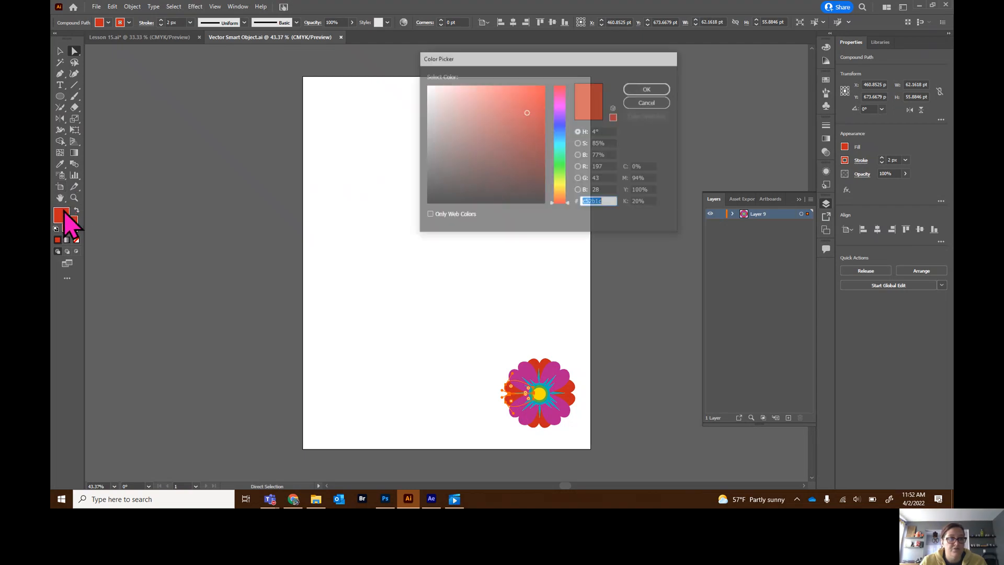
pyautogui.click(562, 186)
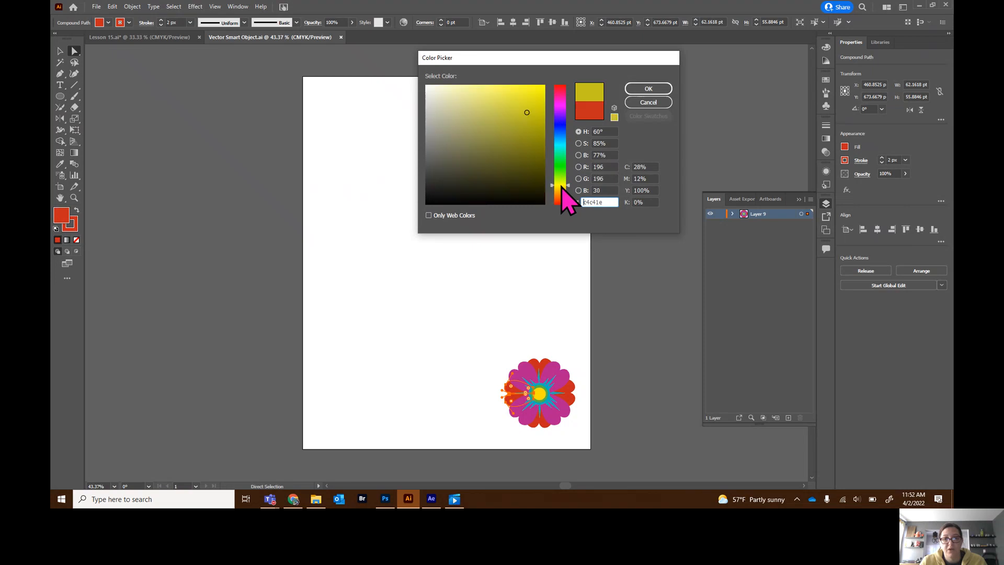
pyautogui.moveTo(532, 113); pyautogui.dragTo(535, 98)
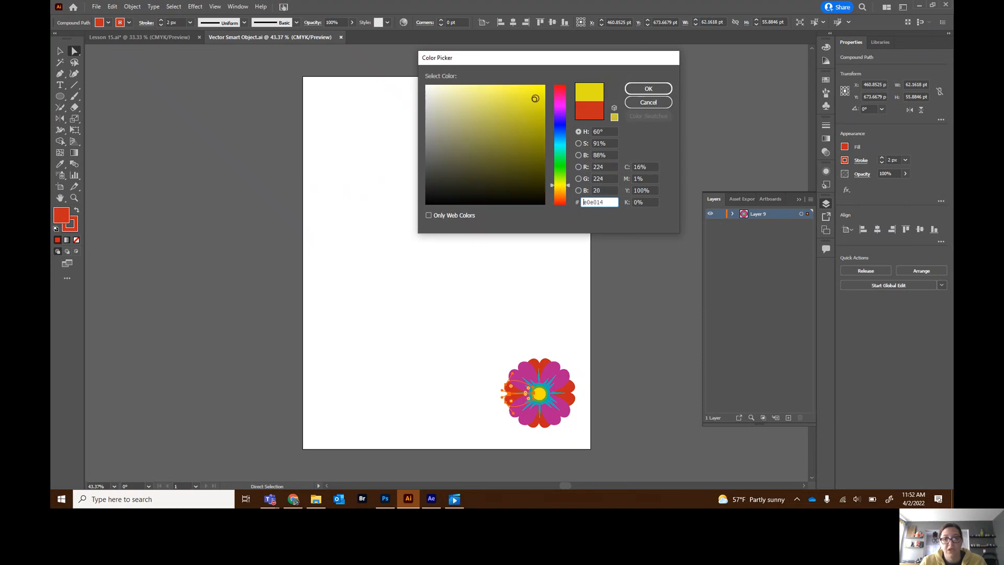
pyautogui.click(651, 90)
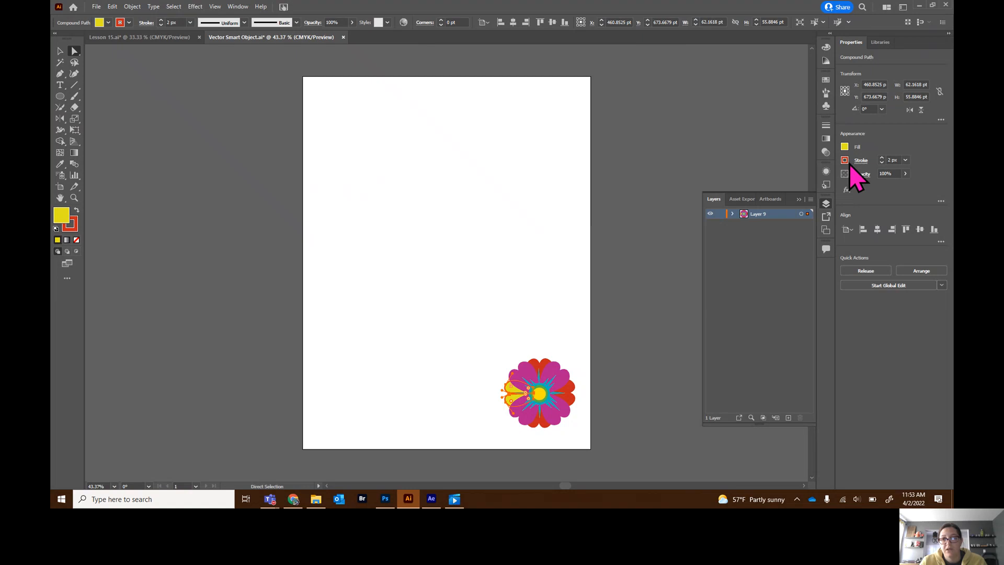
# - Swap the selected left petal's fill and stroke colours
pyautogui.click(76, 210)
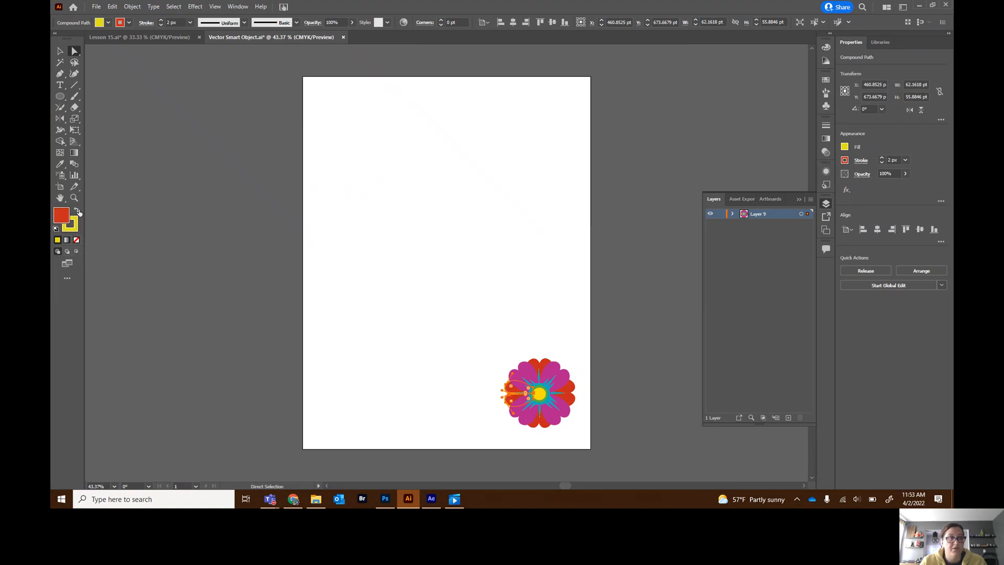
pyautogui.doubleClick(67, 218)
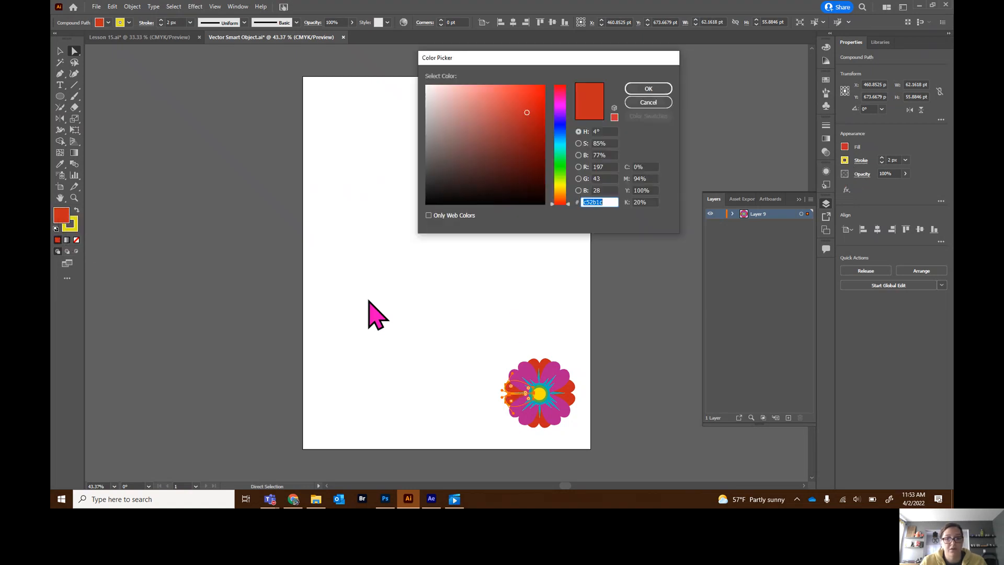
pyautogui.click(649, 103)
pyautogui.click(60, 164)
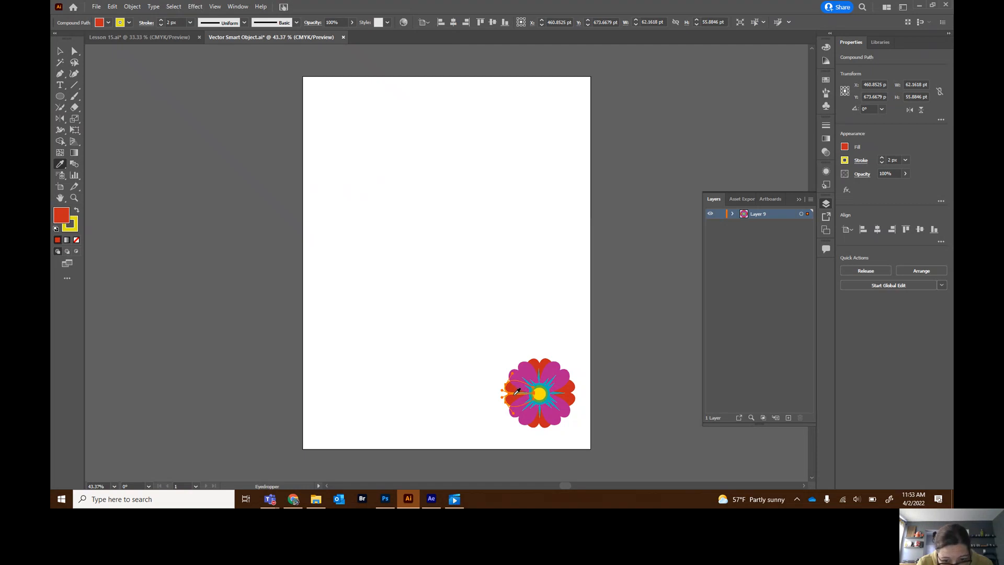
pyautogui.click(845, 148)
pyautogui.click(845, 147)
pyautogui.click(847, 149)
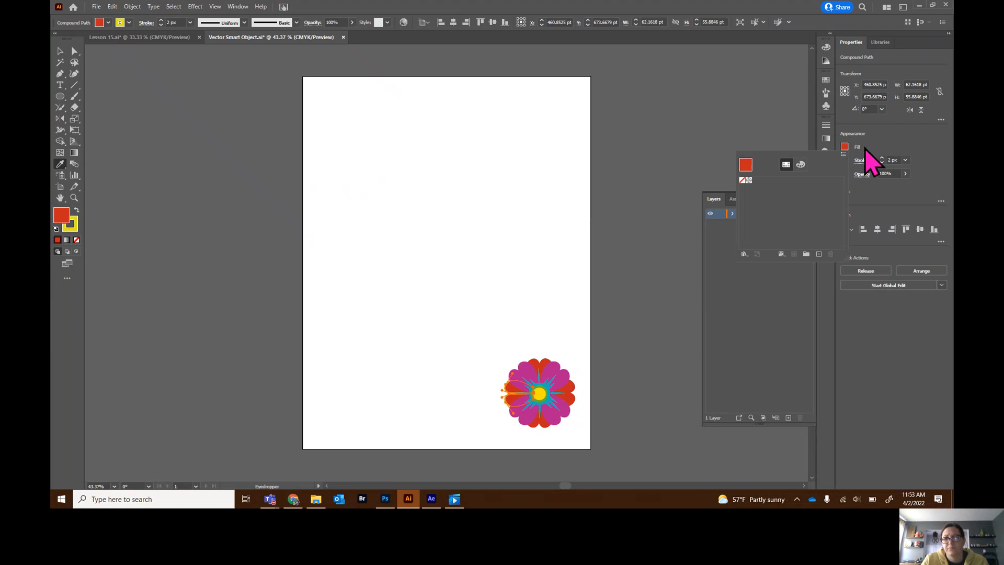
pyautogui.click(845, 161)
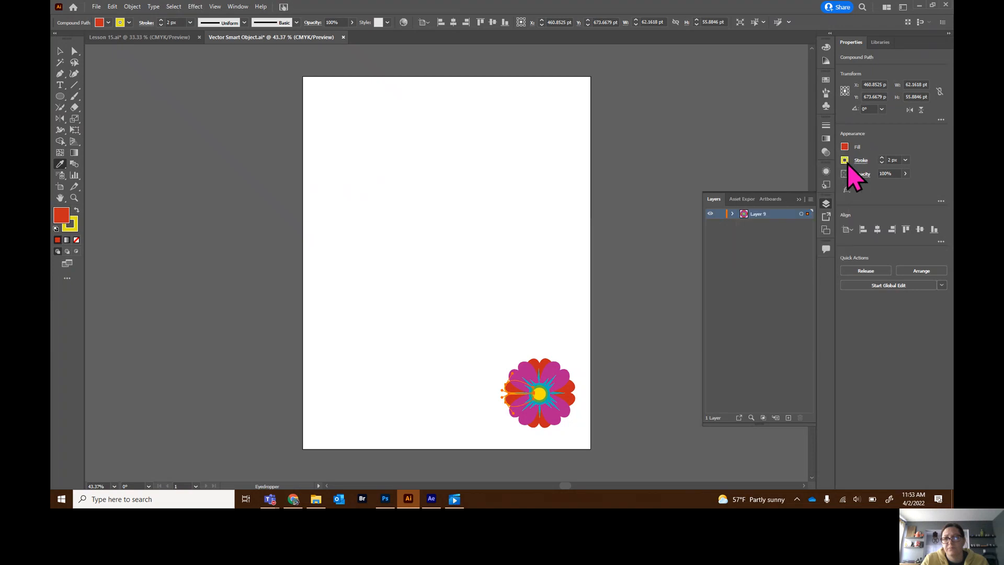
# - Set the left petal's fill back to yellow in the Color Picker
pyautogui.click(63, 219)
pyautogui.doubleClick(63, 219)
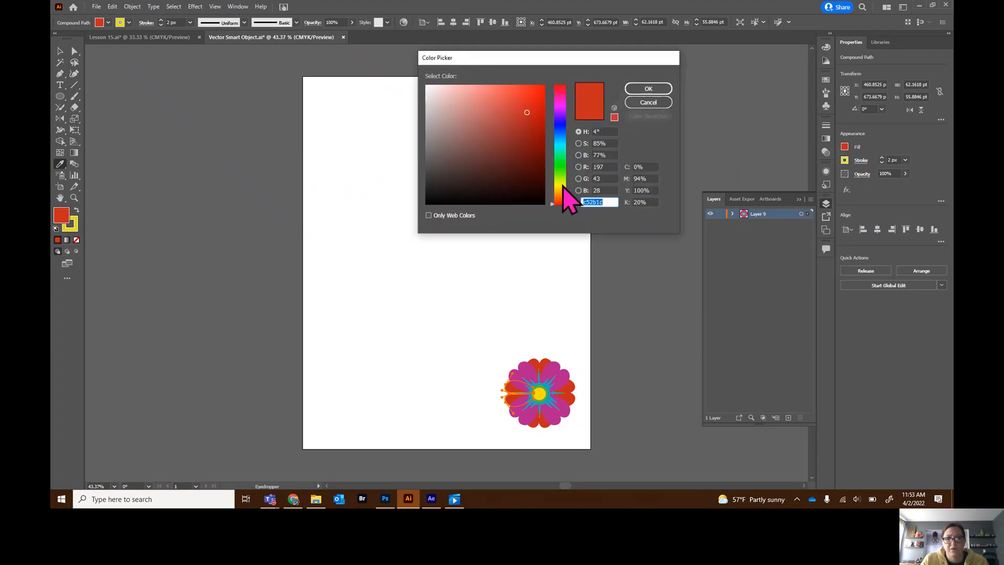
pyautogui.moveTo(560, 197); pyautogui.dragTo(560, 184)
pyautogui.click(647, 90)
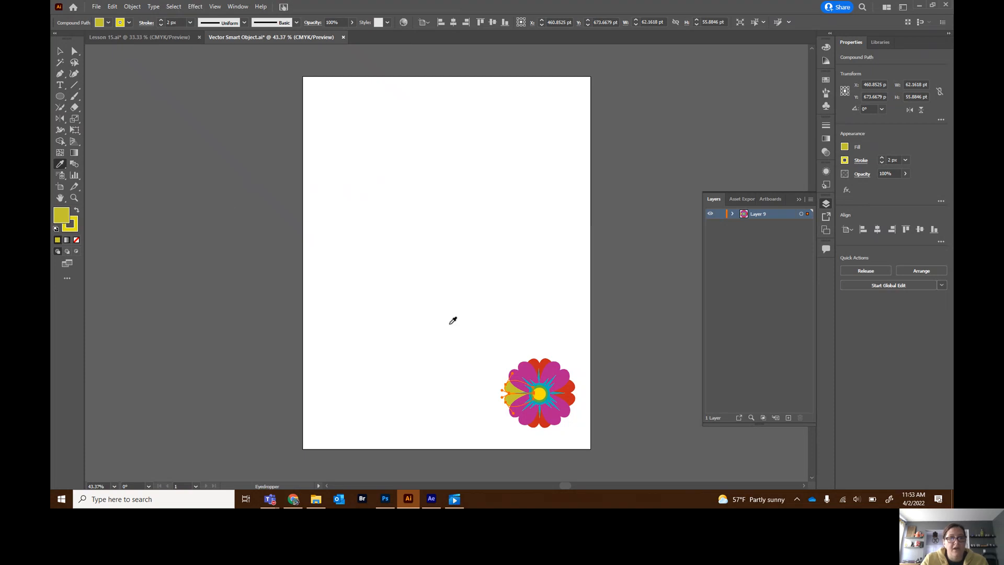
# - Recolour the top red petal yellow by sampling the left petal with the Eyedropper
pyautogui.click(74, 51)
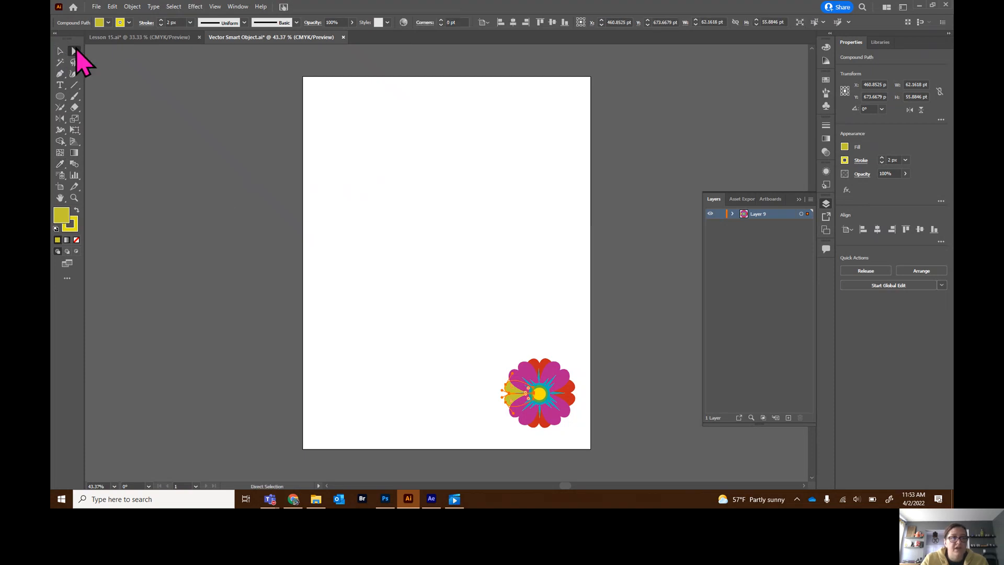
pyautogui.click(540, 366)
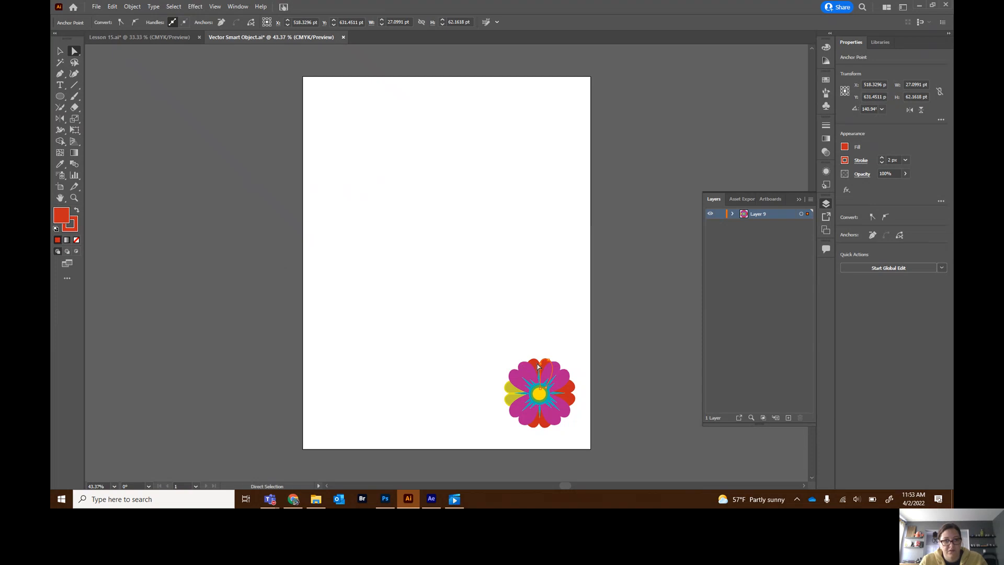
pyautogui.click(538, 366)
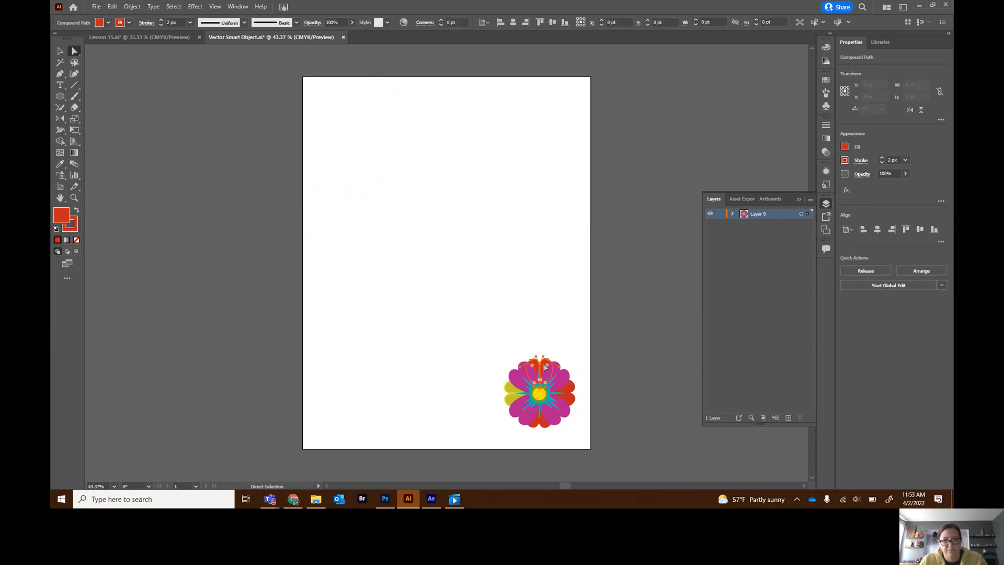
pyautogui.click(59, 164)
pyautogui.click(516, 385)
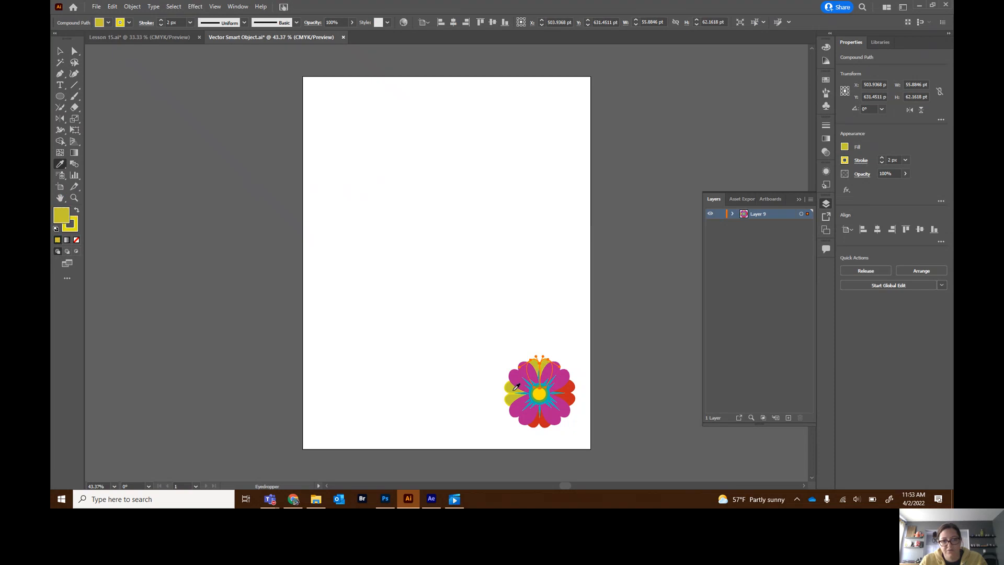
# - Select the left petal on its own and fill it blue using the CMYK colour mixer
pyautogui.click(60, 51)
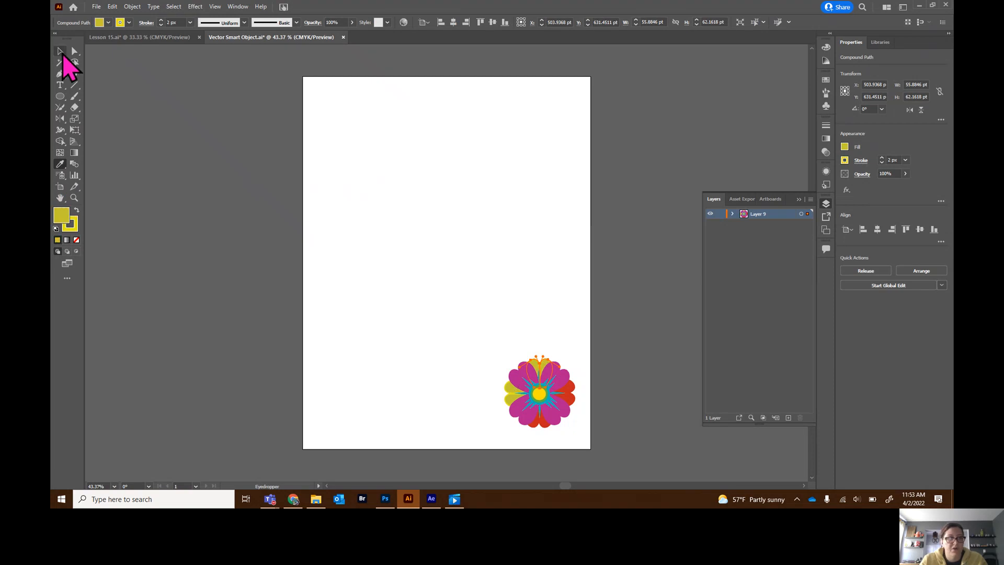
pyautogui.click(572, 406)
pyautogui.click(398, 298)
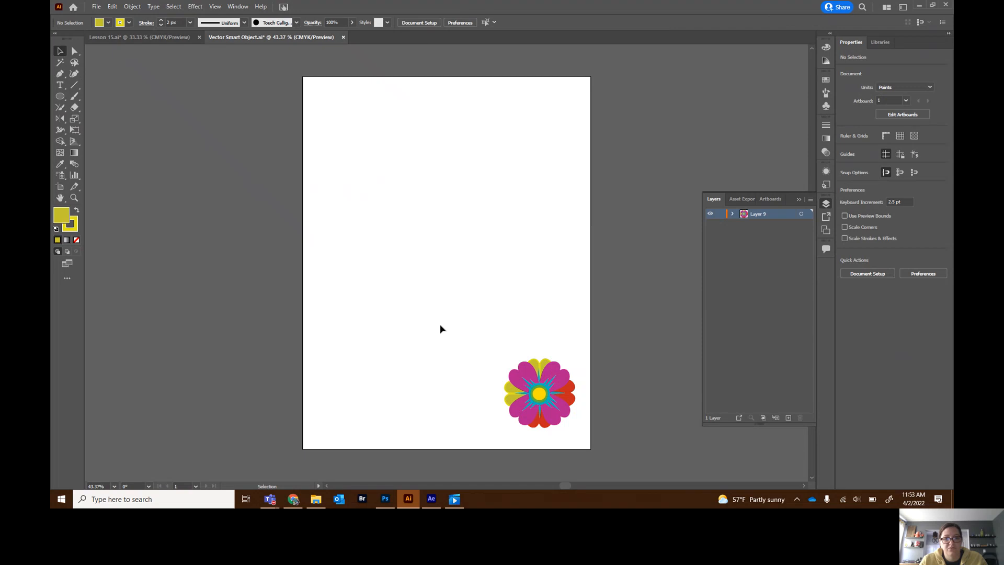
pyautogui.click(515, 403)
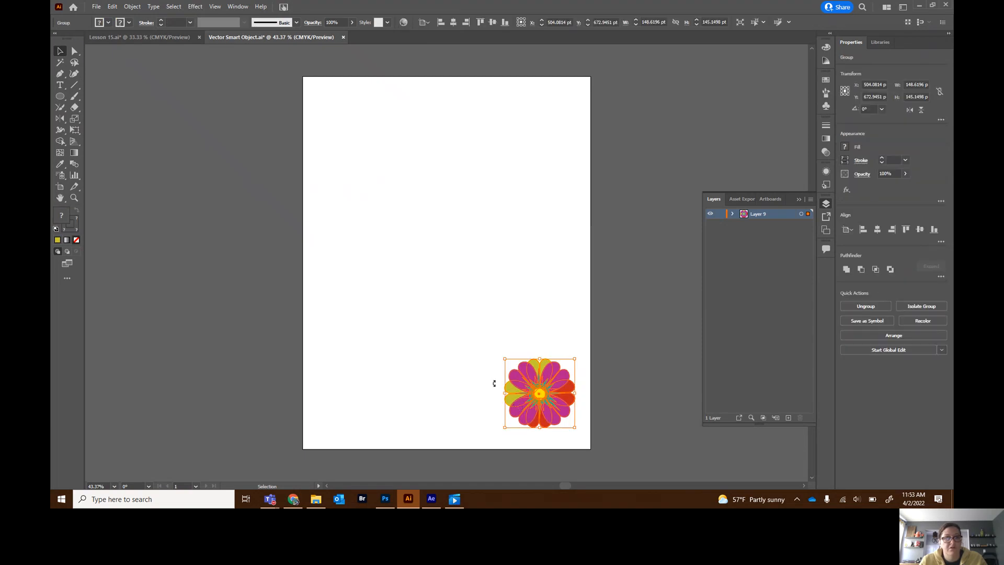
pyautogui.click(74, 51)
pyautogui.click(497, 392)
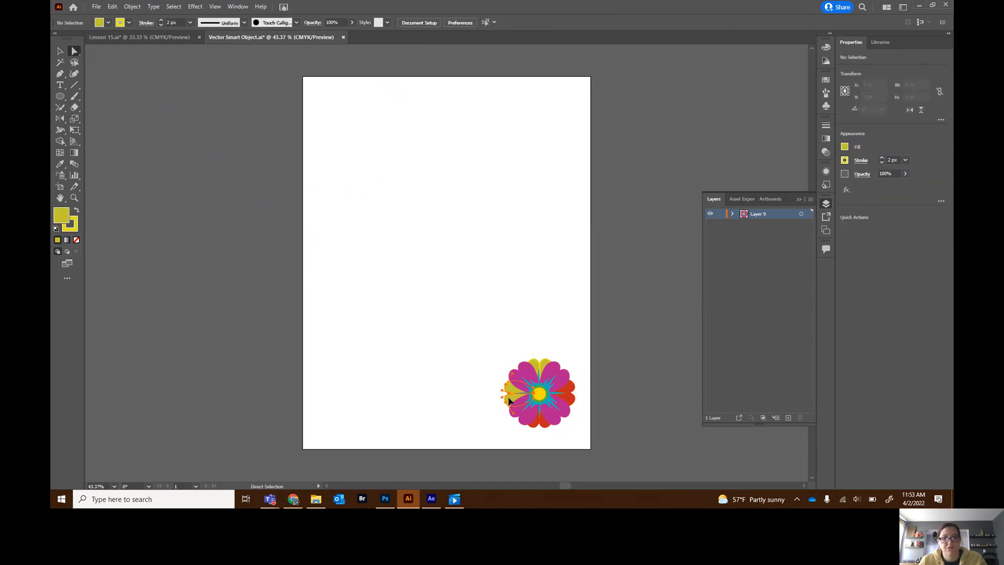
pyautogui.click(509, 401)
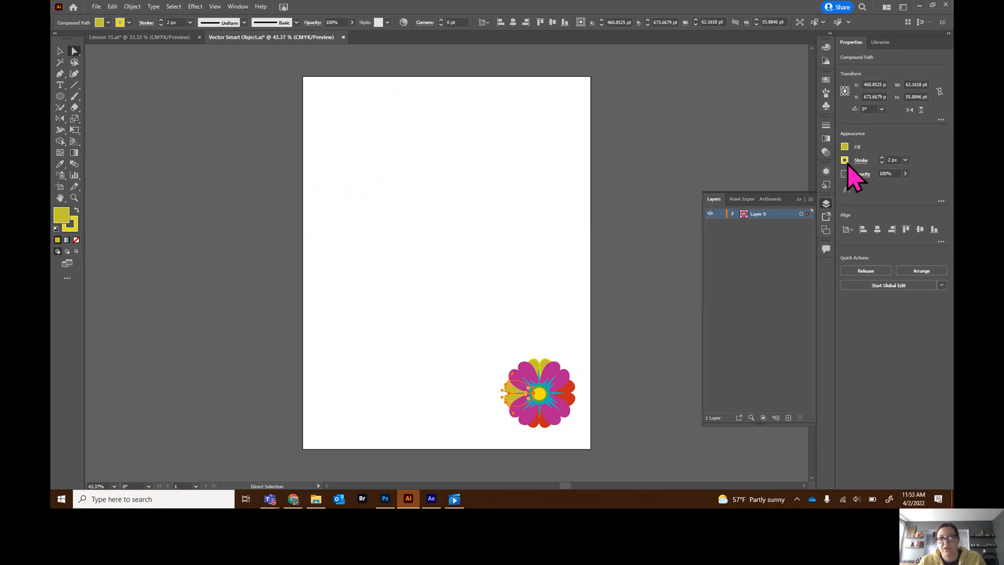
pyautogui.click(844, 147)
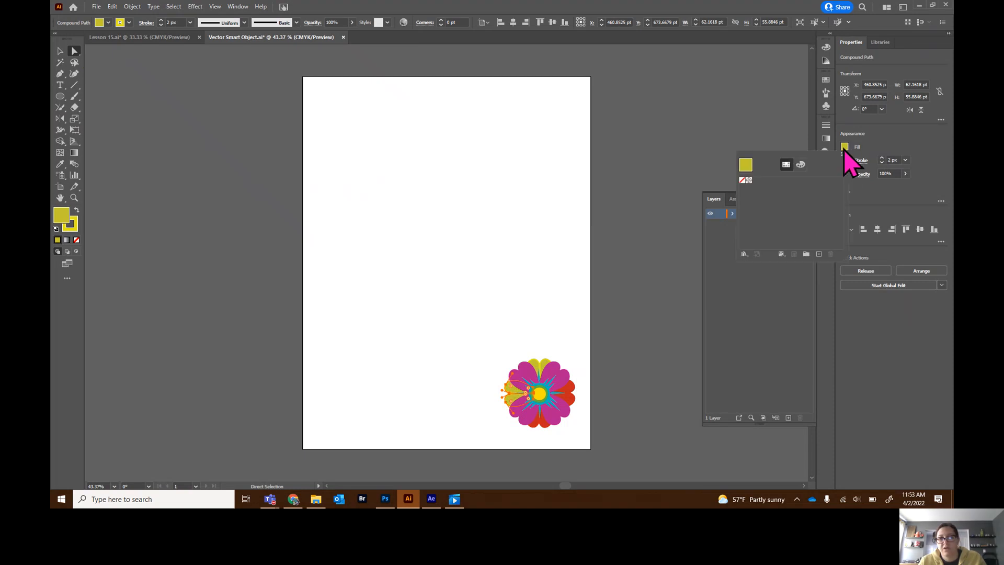
pyautogui.click(800, 165)
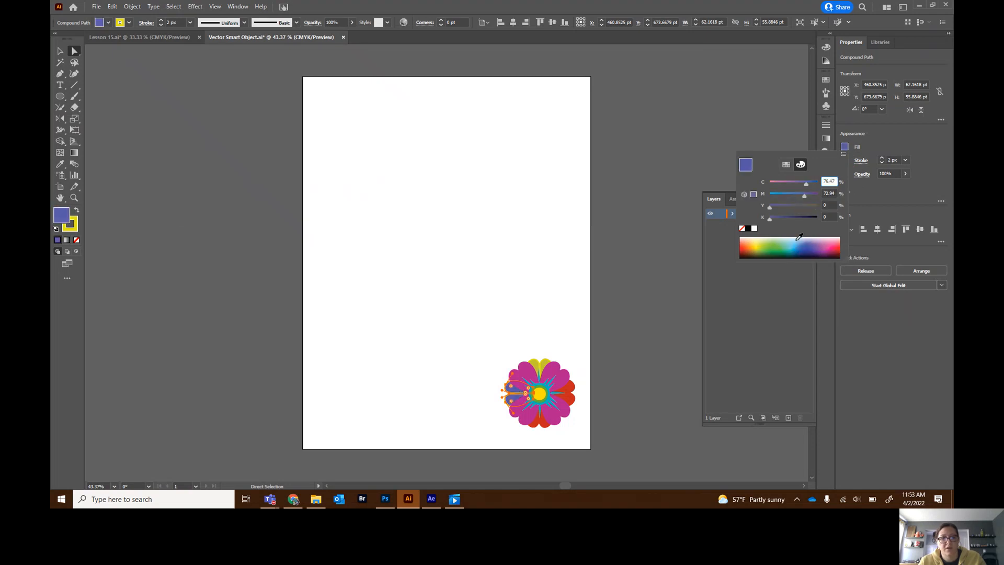
# - Swap the left petal's fill and stroke colours so the blue moves to the stroke
pyautogui.click(76, 211)
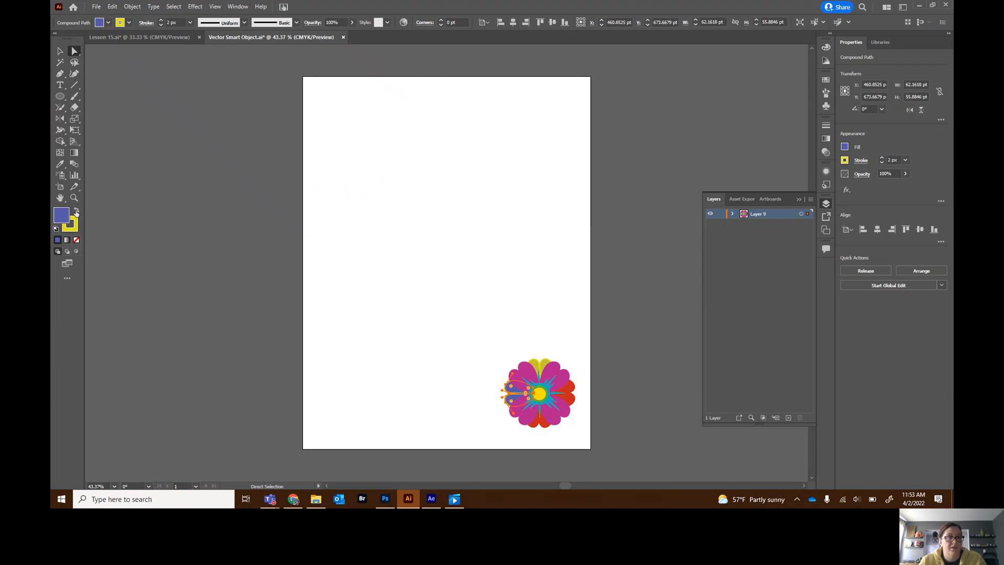
pyautogui.click(77, 210)
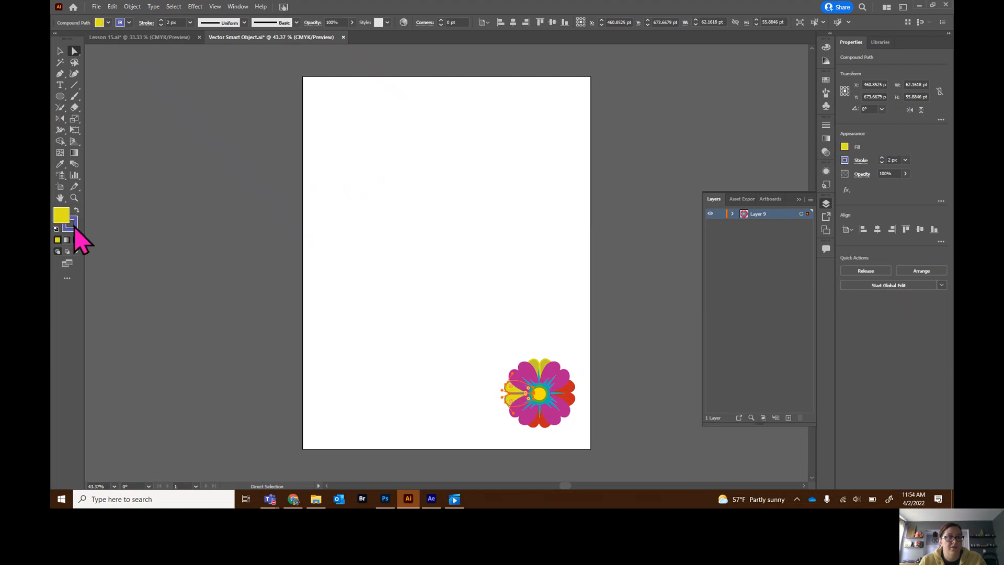
pyautogui.doubleClick(63, 219)
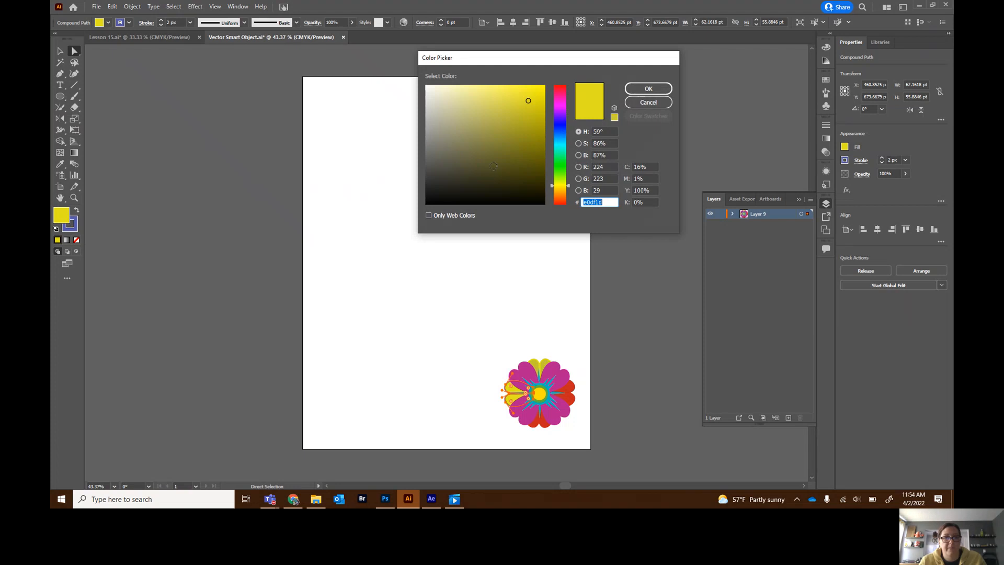
pyautogui.click(77, 217)
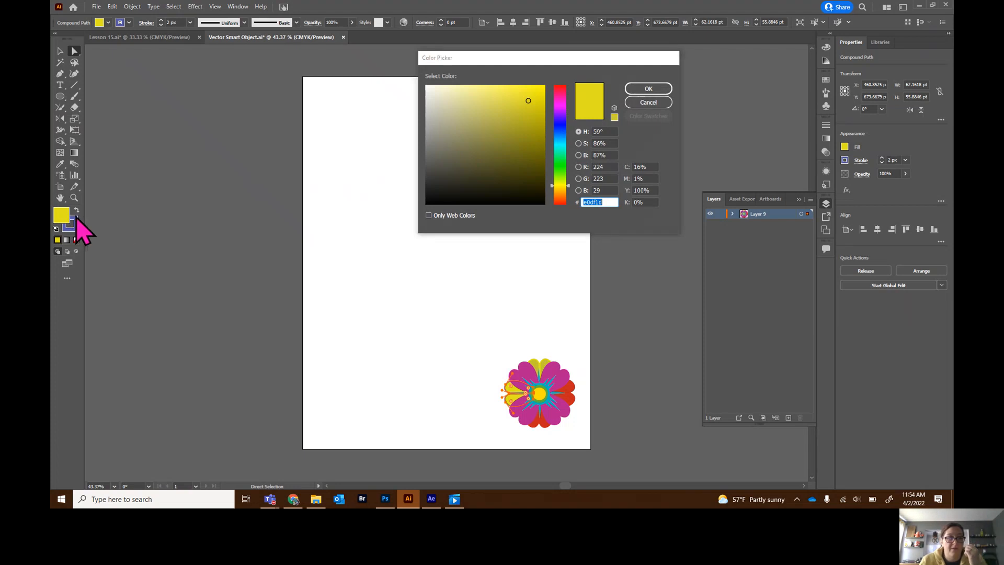
pyautogui.click(647, 102)
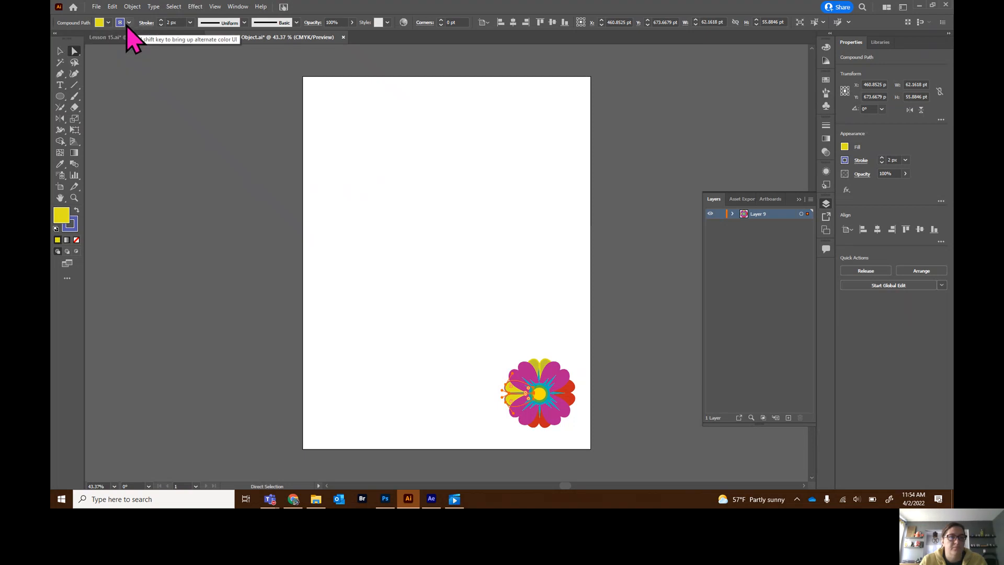
# - Copy the stroke's hex colour 565aa8 and apply it to the left petal's fill in the Color Picker
pyautogui.doubleClick(71, 230)
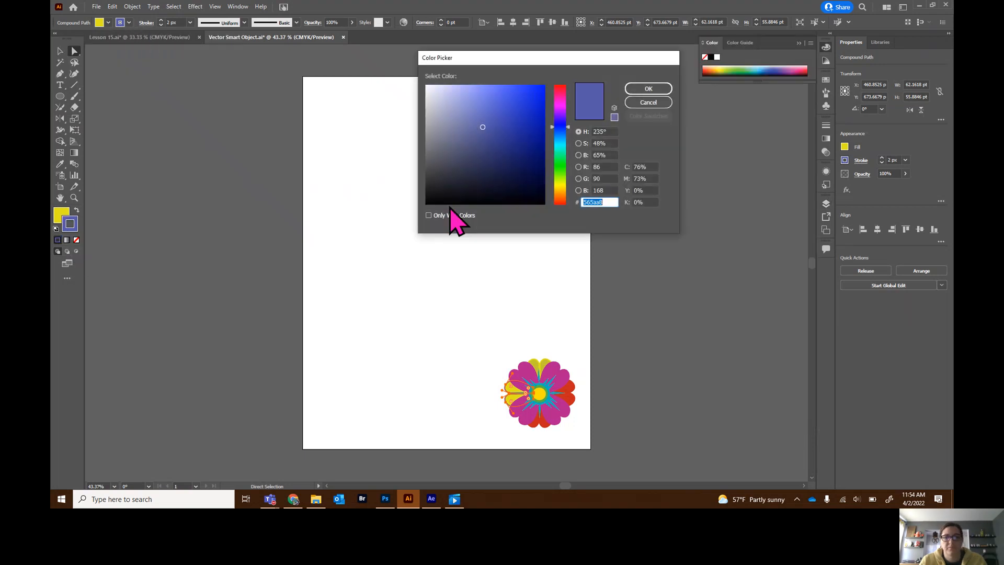
pyautogui.click(648, 89)
pyautogui.doubleClick(62, 219)
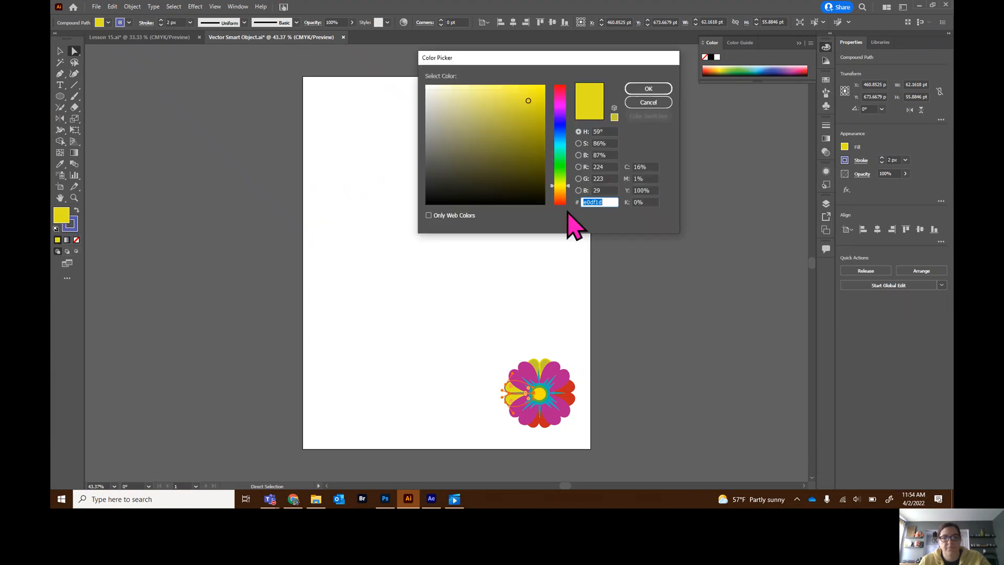
pyautogui.write('565aa8')
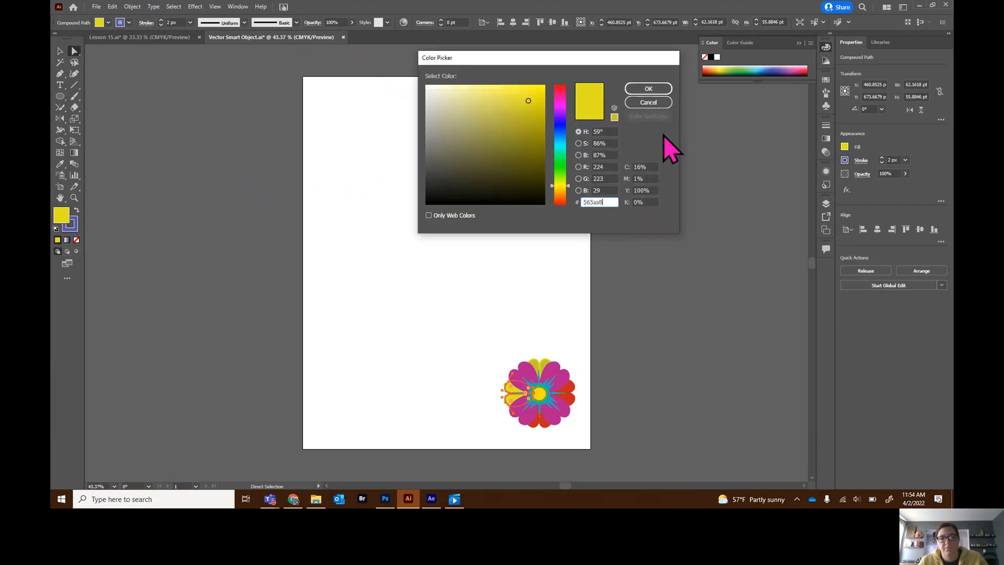
pyautogui.press('Tab')
pyautogui.click(648, 90)
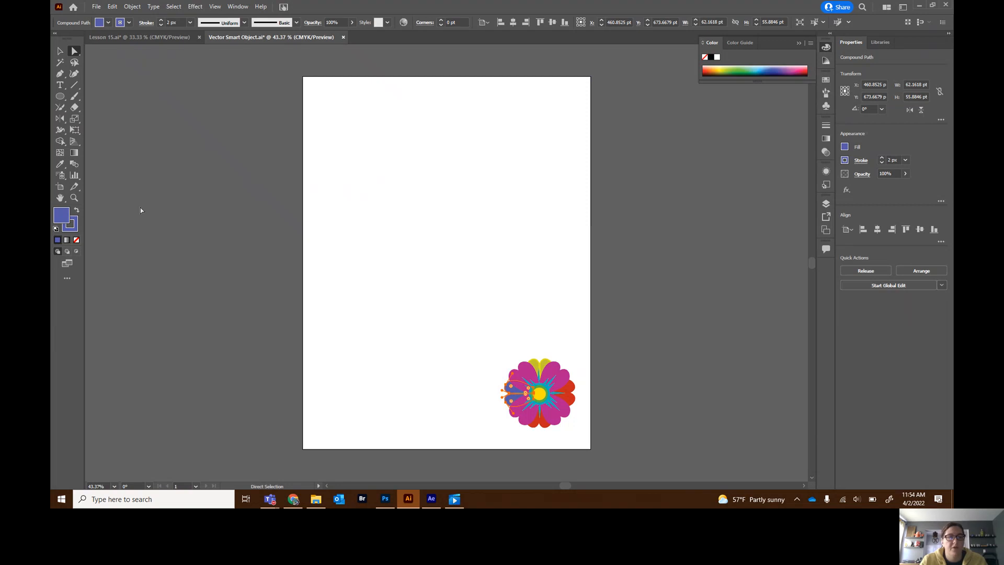
# - Recolour the top petal blue by sampling the left petal with the Eyedropper
pyautogui.click(418, 235)
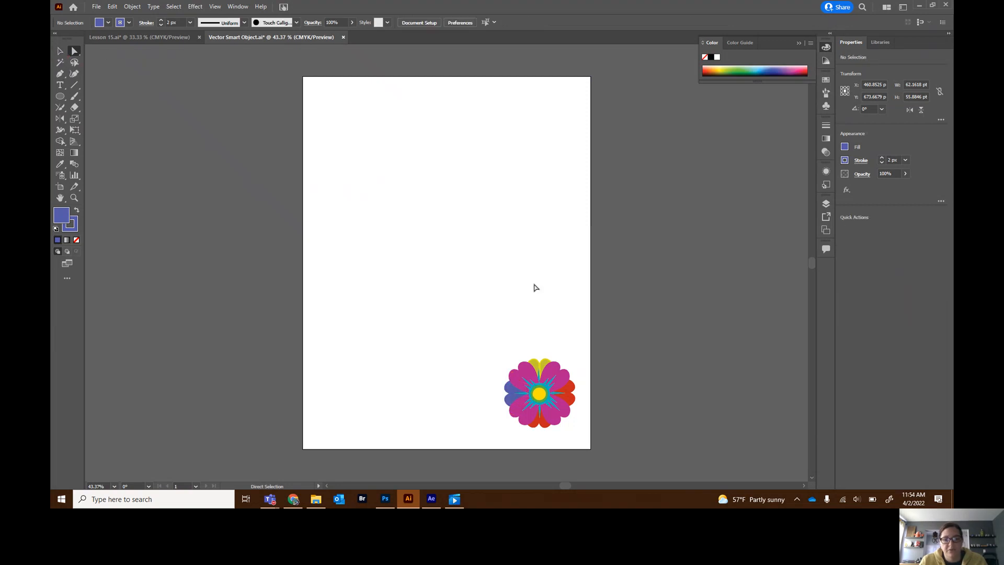
pyautogui.click(544, 372)
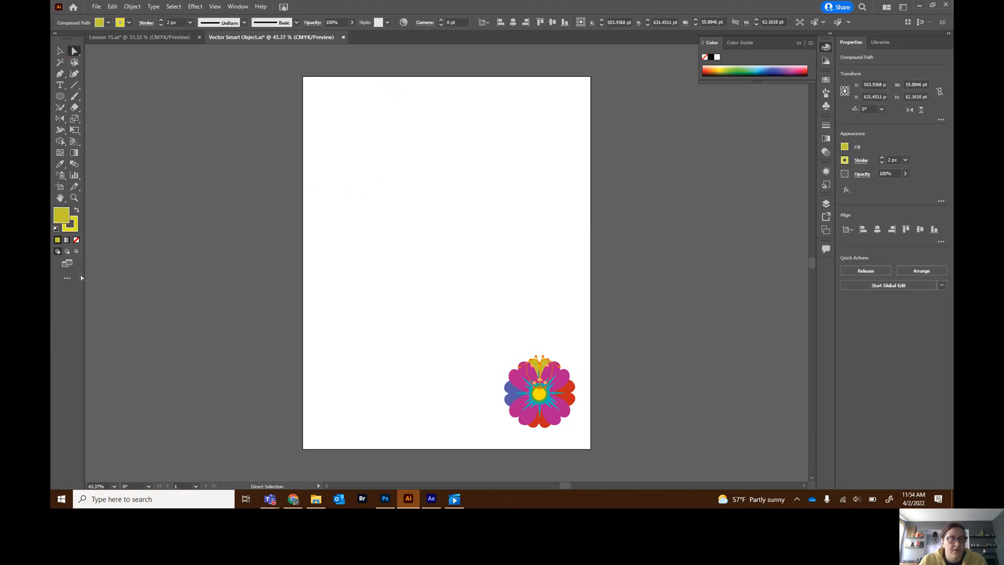
pyautogui.click(60, 165)
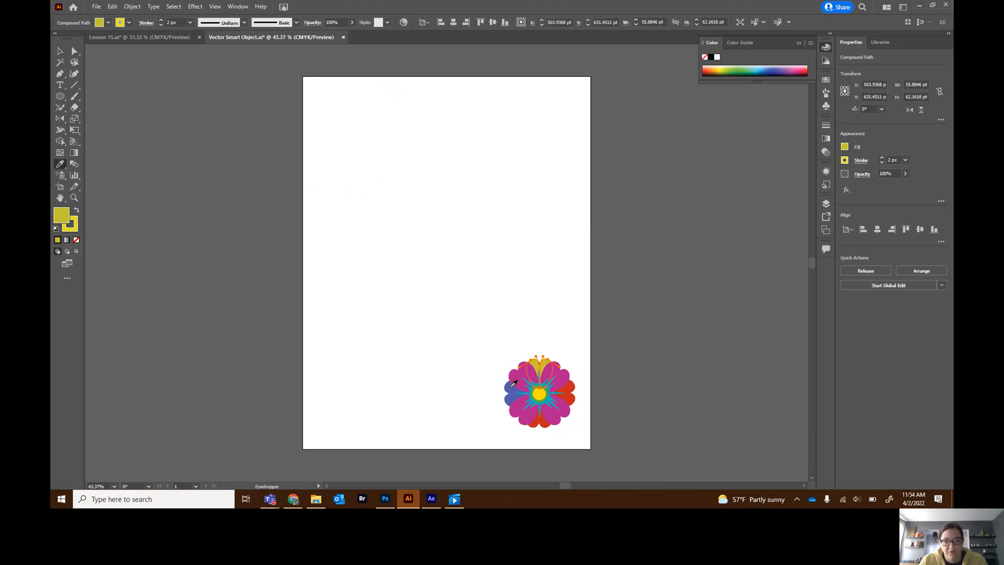
pyautogui.click(512, 386)
# - Select the right red petal and recolour it blue by sampling the left petal with the Eyedropper
pyautogui.click(60, 51)
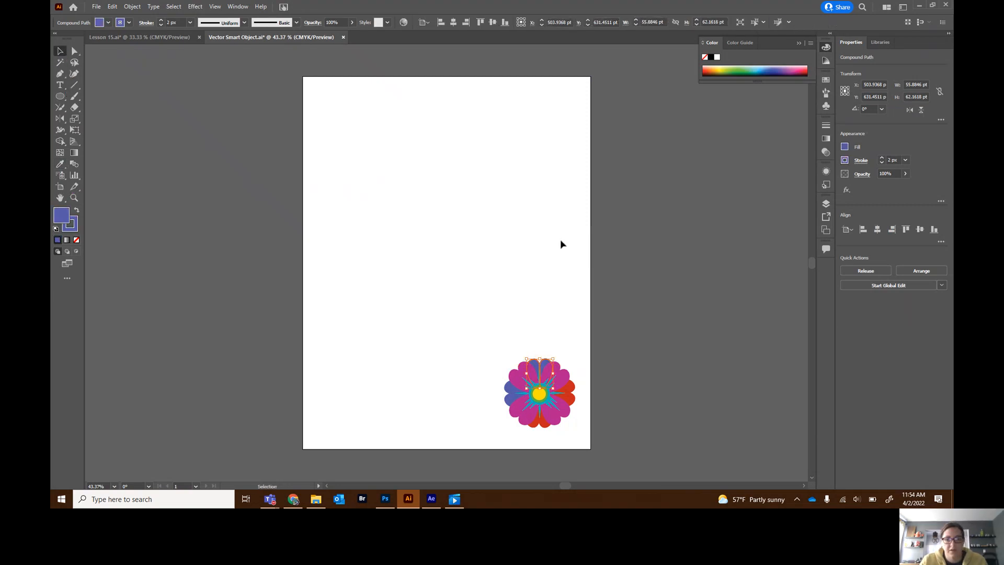
pyautogui.click(563, 396)
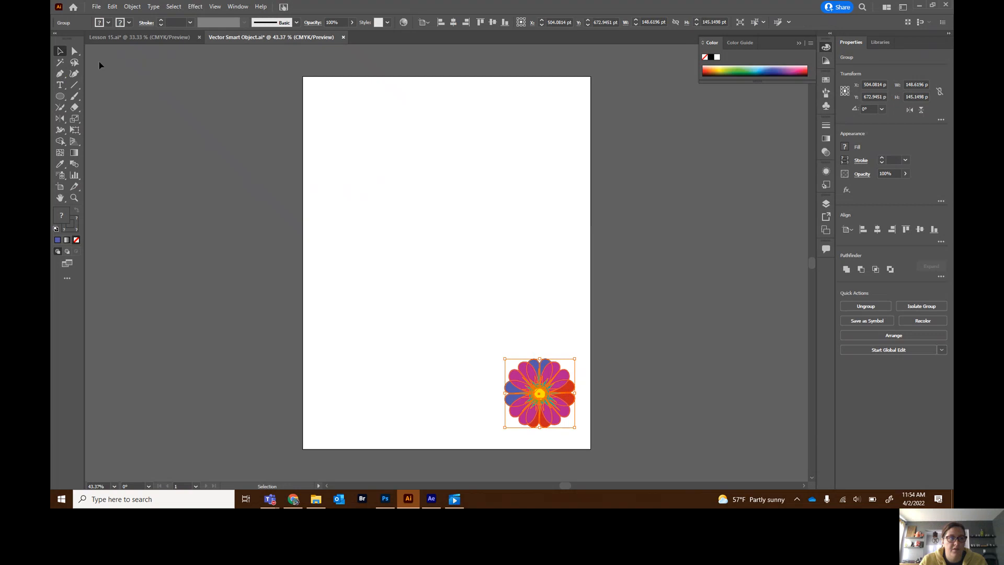
pyautogui.click(75, 51)
pyautogui.click(597, 365)
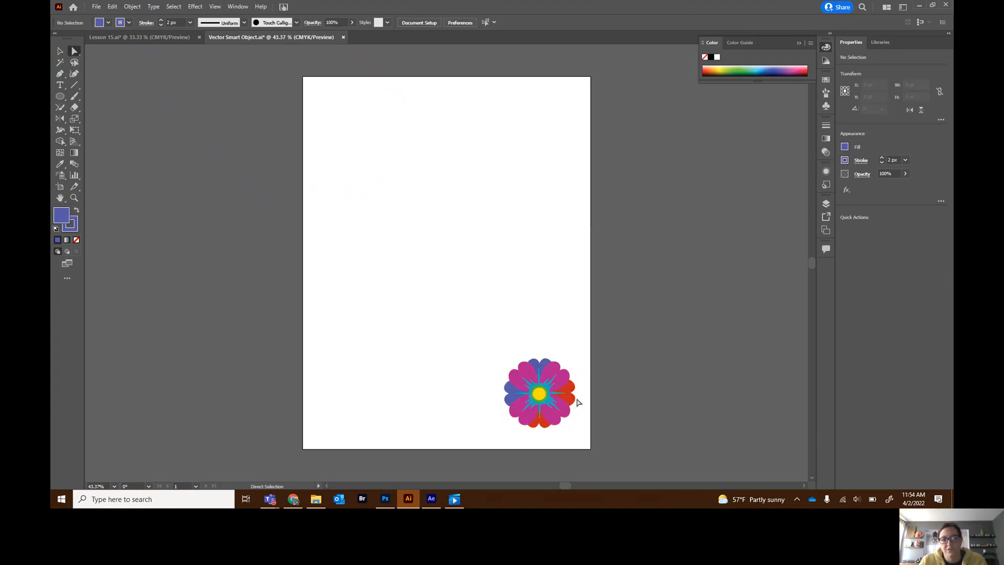
pyautogui.click(570, 404)
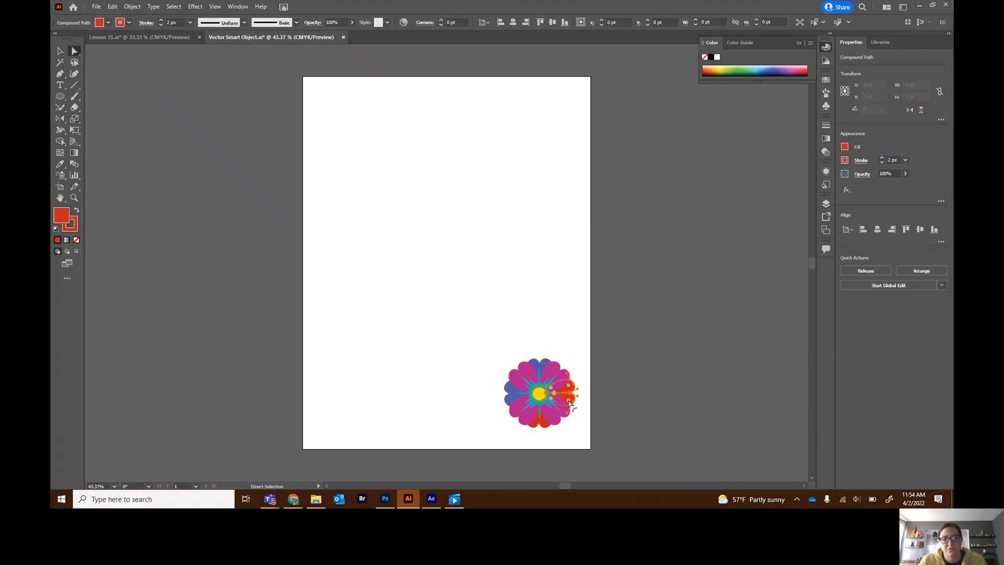
pyautogui.click(60, 164)
pyautogui.click(515, 396)
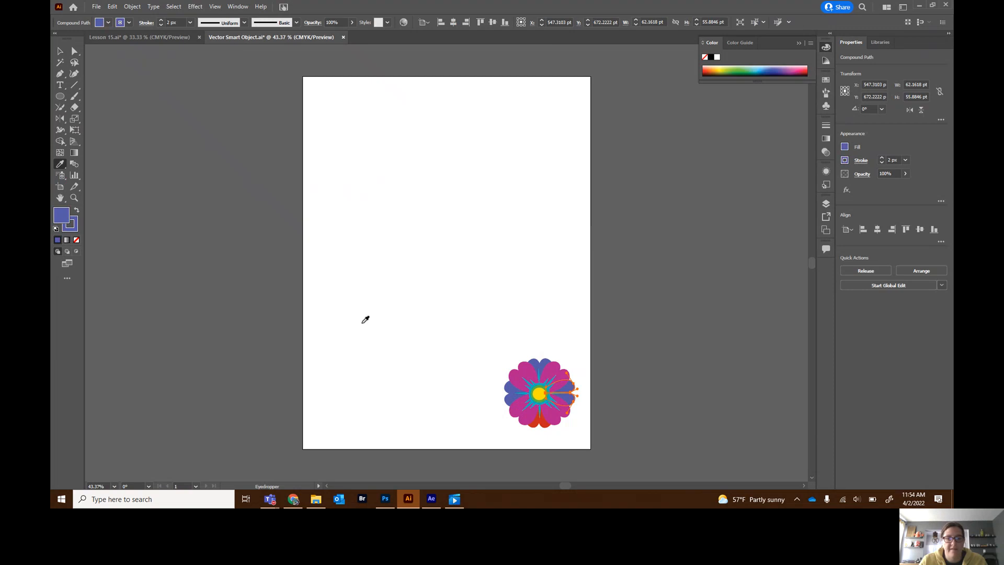
# - Select the bottom red petal and recolour it blue by sampling the left petal with the Eyedropper
pyautogui.click(75, 51)
pyautogui.click(579, 320)
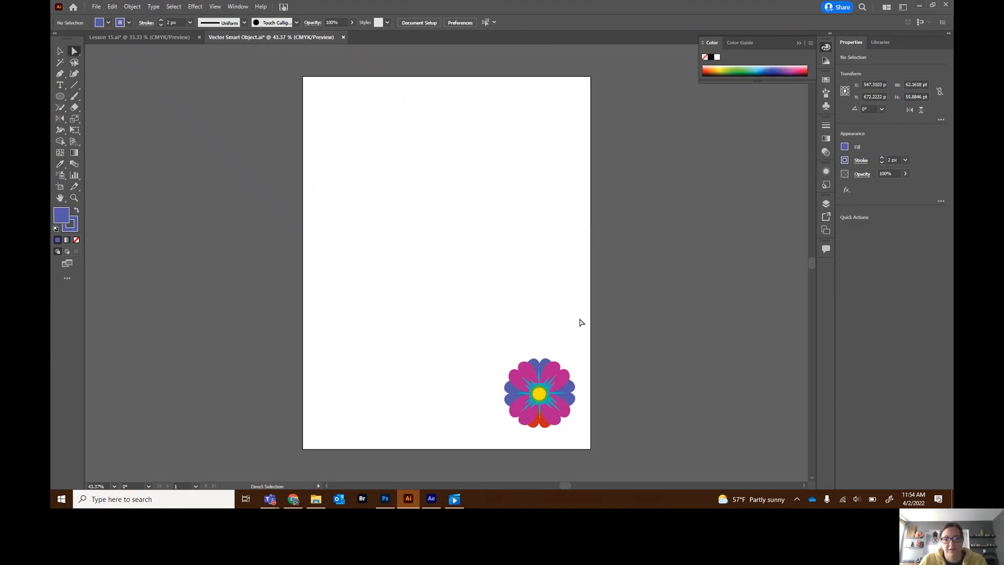
pyautogui.click(543, 424)
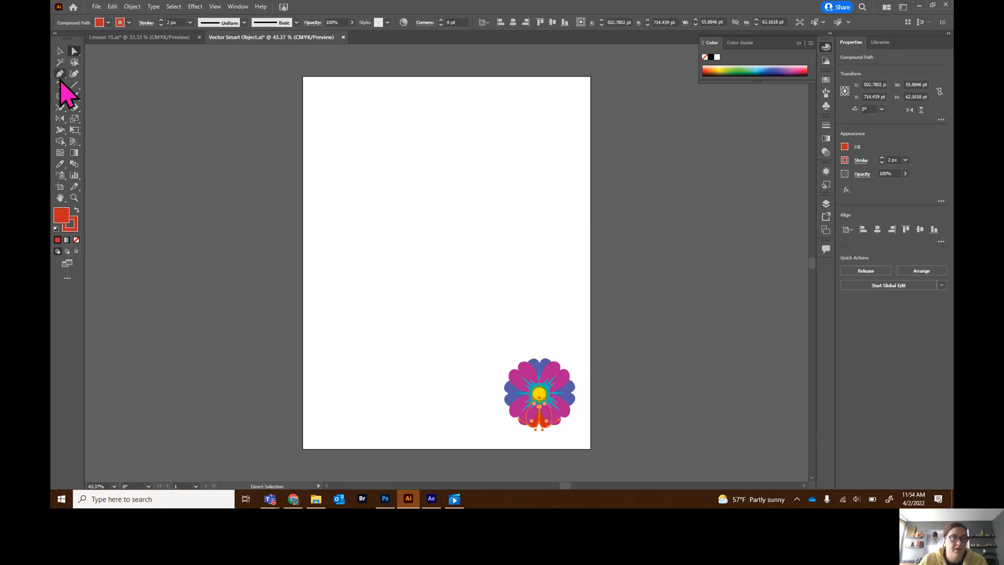
pyautogui.click(59, 163)
pyautogui.click(514, 386)
pyautogui.click(59, 51)
pyautogui.click(255, 121)
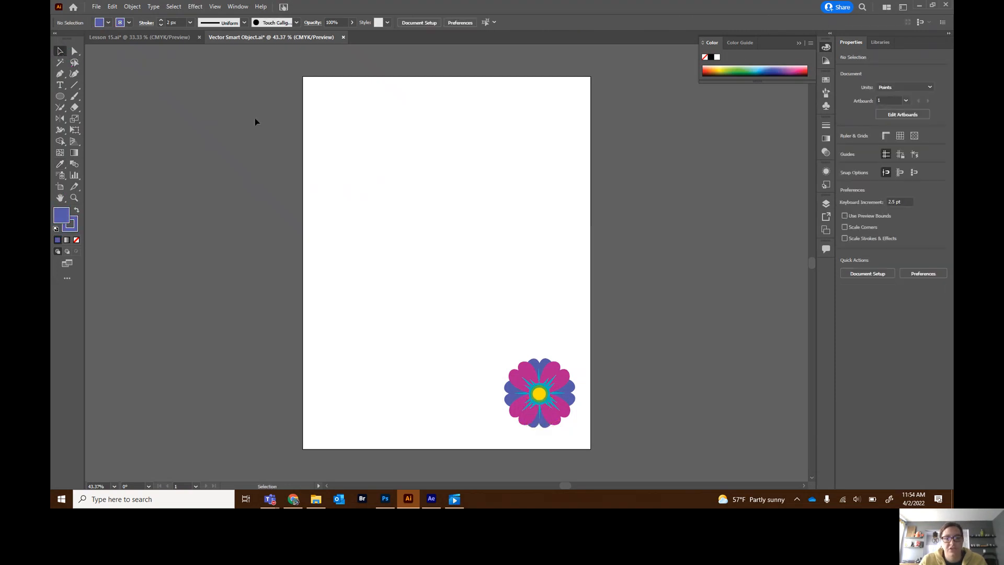
# - Close the Vector Smart Object.ai document, saving the changes
pyautogui.click(343, 38)
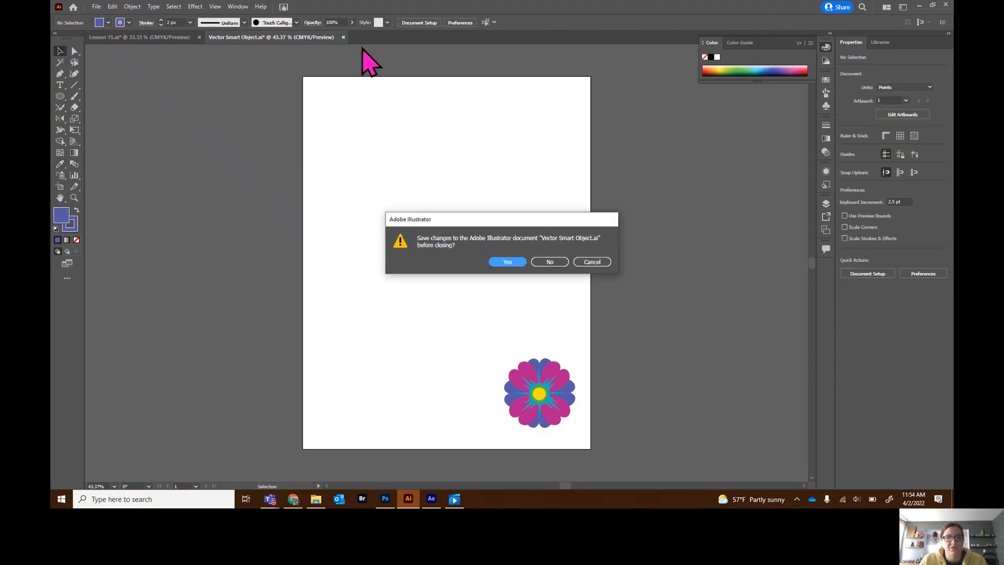
pyautogui.click(509, 261)
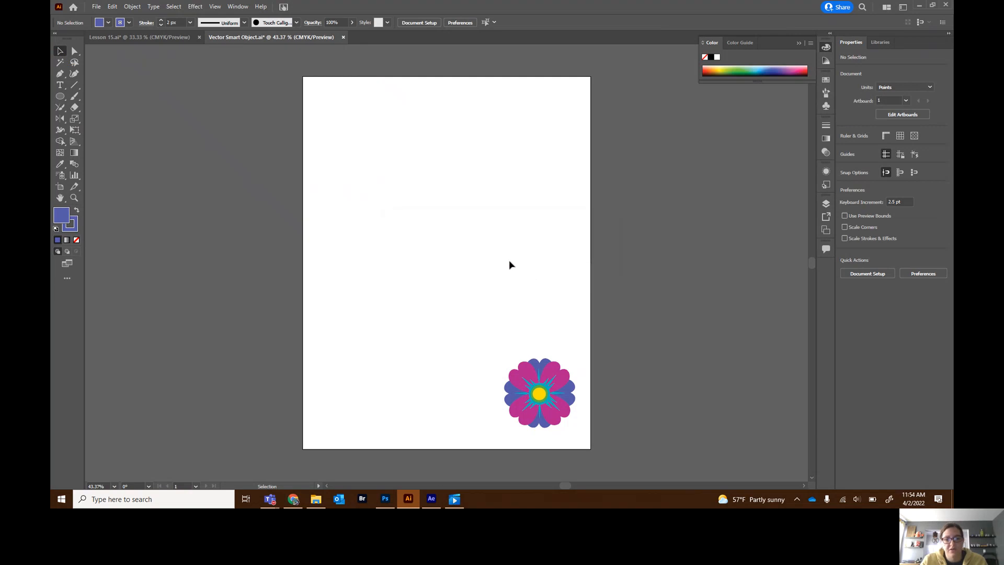
# - Switch to Photoshop and close the Top.psb smart object document, saving the changes
pyautogui.click(385, 500)
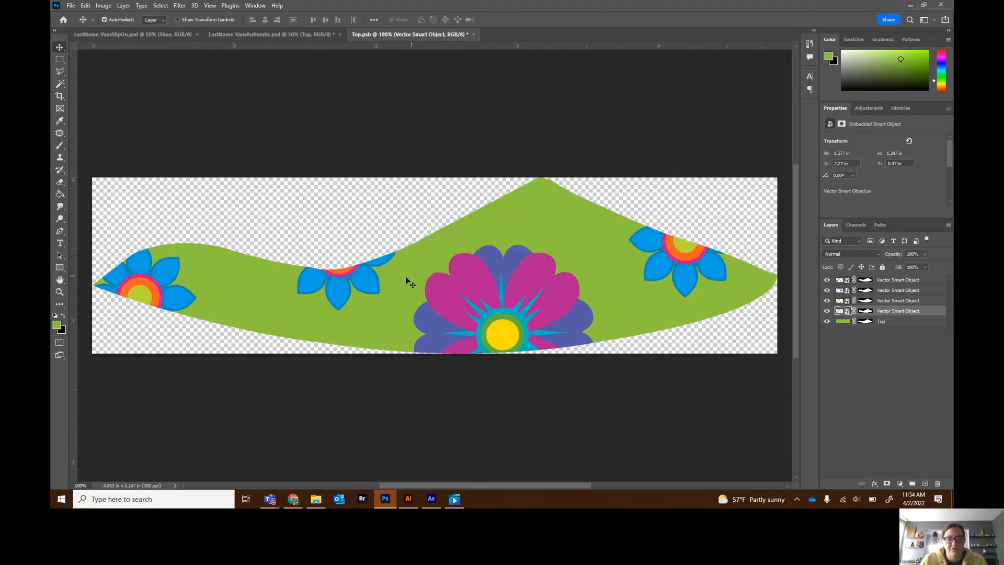
pyautogui.click(840, 302)
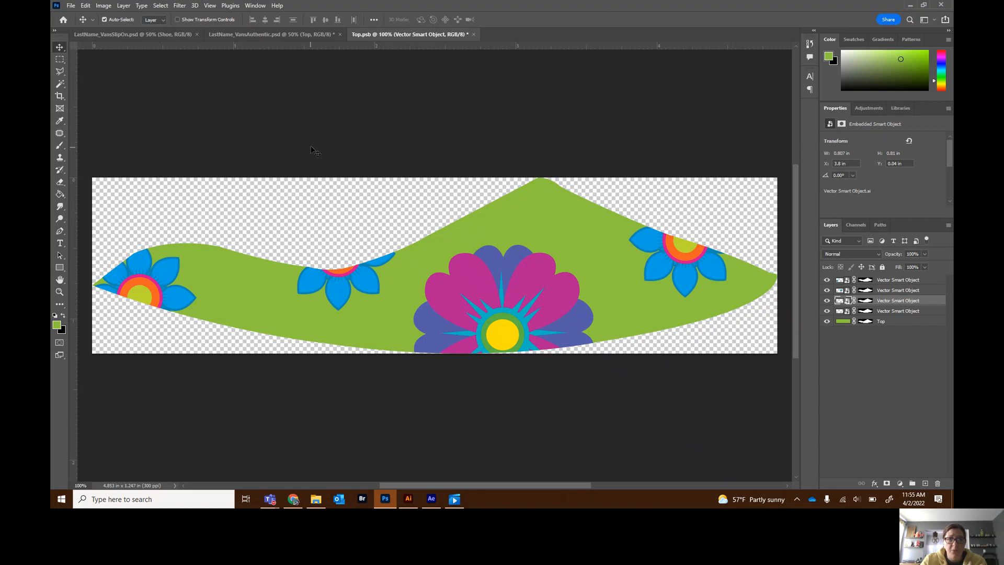
pyautogui.click(474, 35)
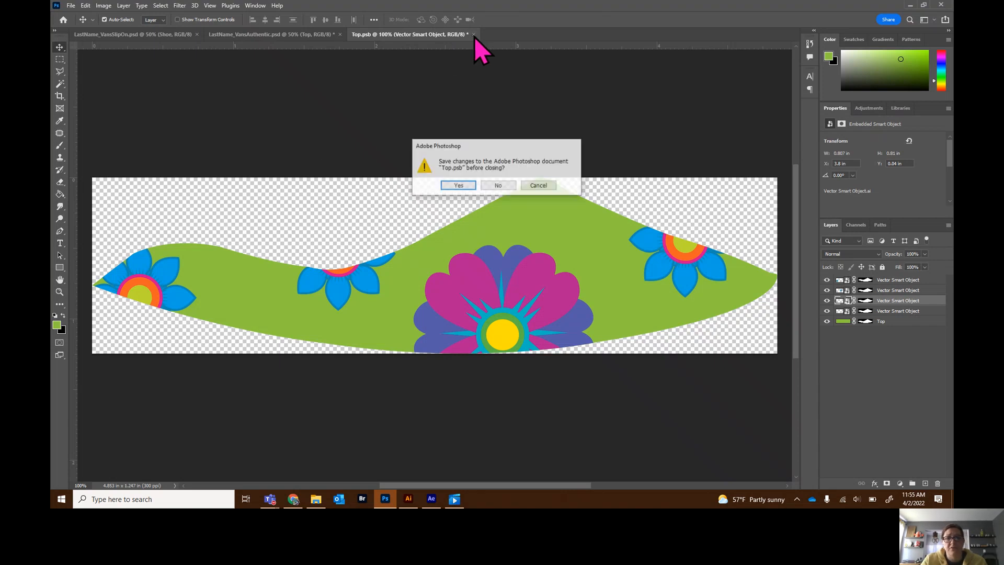
pyautogui.click(459, 185)
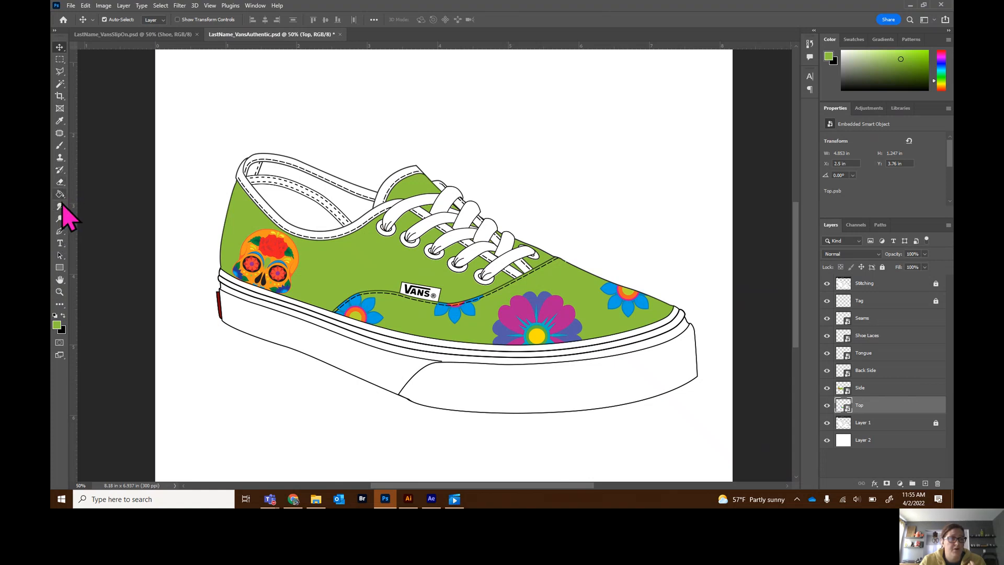
# - Set the foreground colour to the magenta sampled from the large flower's petal
pyautogui.click(57, 325)
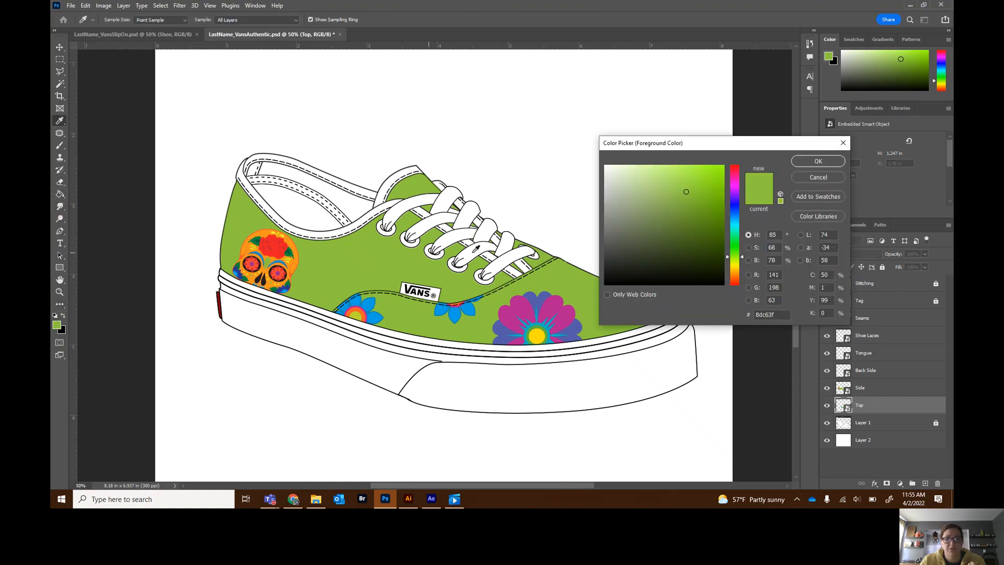
pyautogui.click(526, 303)
pyautogui.click(828, 161)
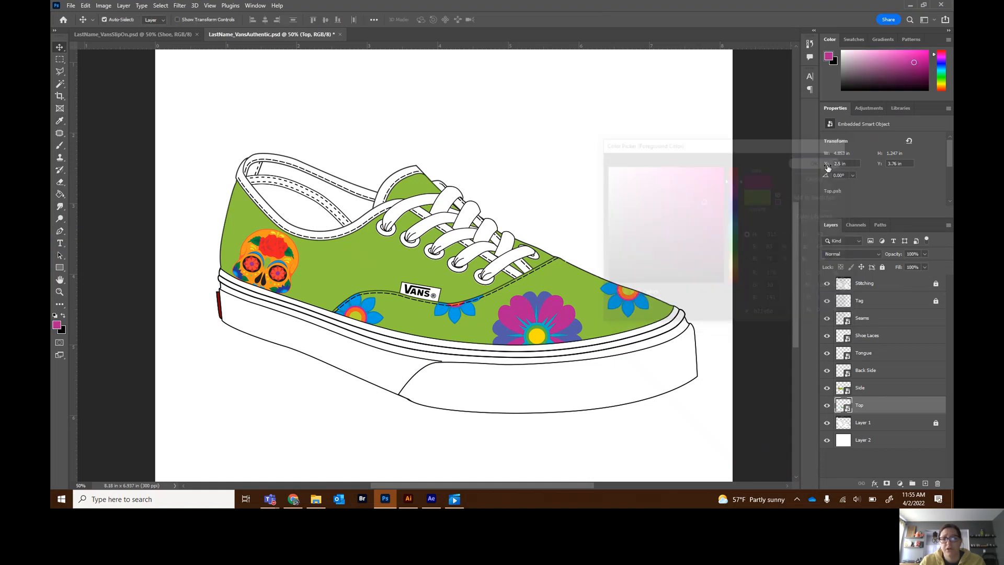
# - Open the Shoe Laces smart object and fill the laces with magenta using the Paint Bucket
pyautogui.doubleClick(842, 337)
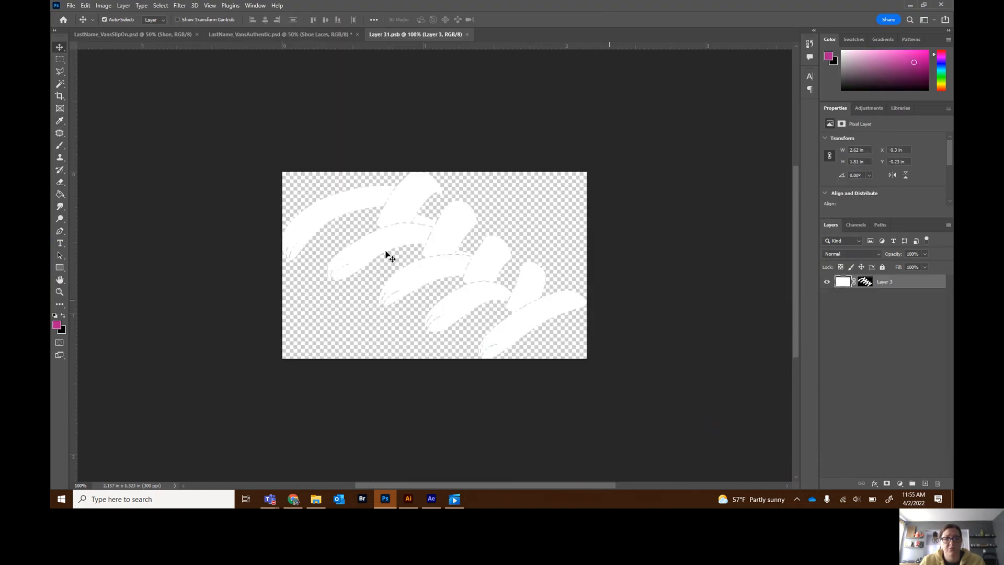
pyautogui.click(60, 194)
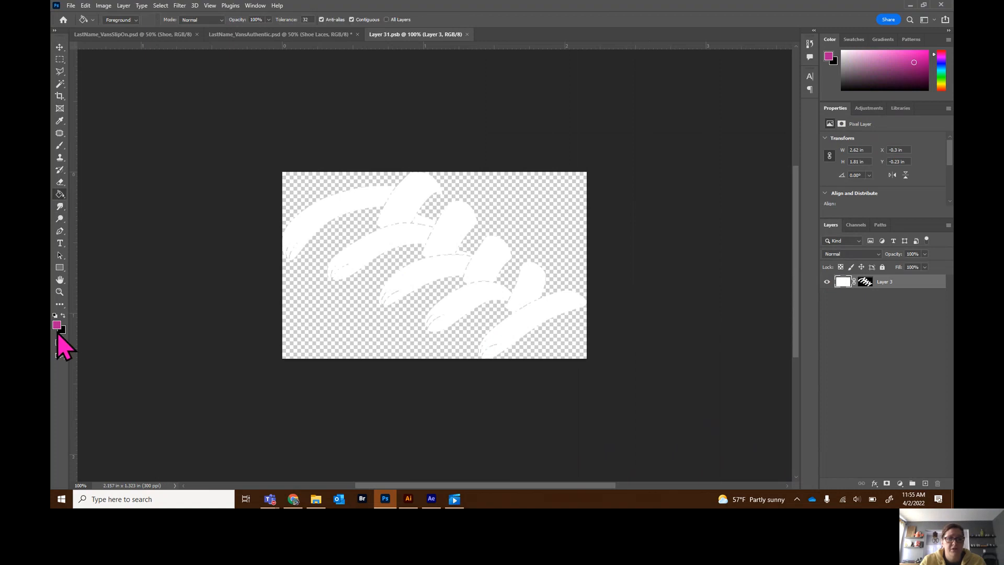
pyautogui.click(358, 262)
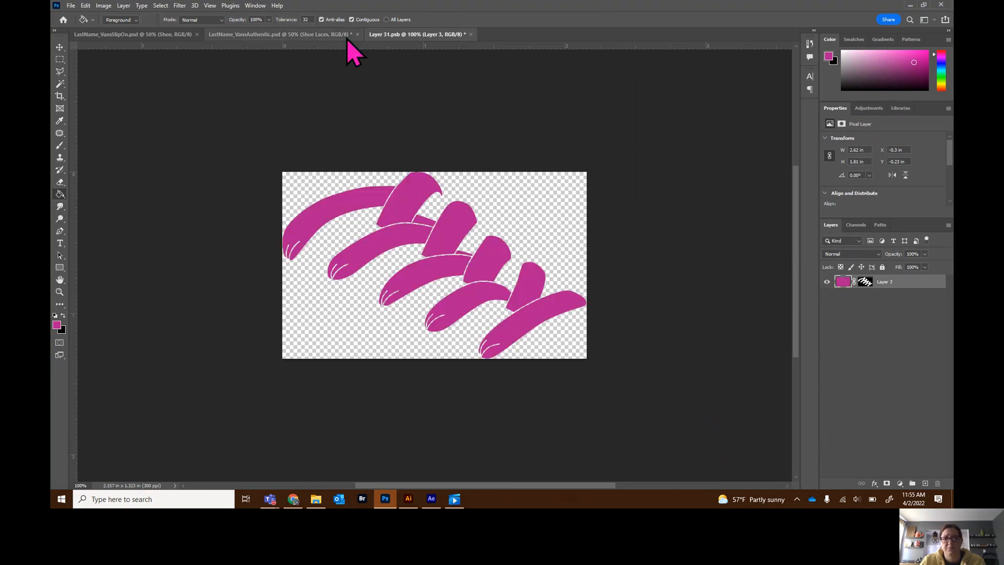
# - Close the Layer 3.psb smart object document, saving the changes
pyautogui.click(470, 35)
pyautogui.click(469, 186)
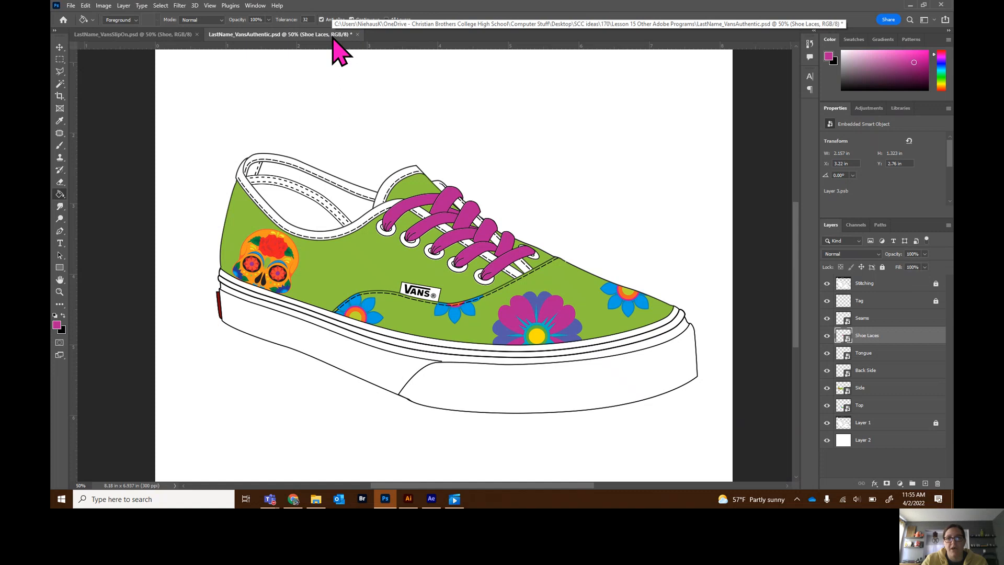
pyautogui.click(73, 9)
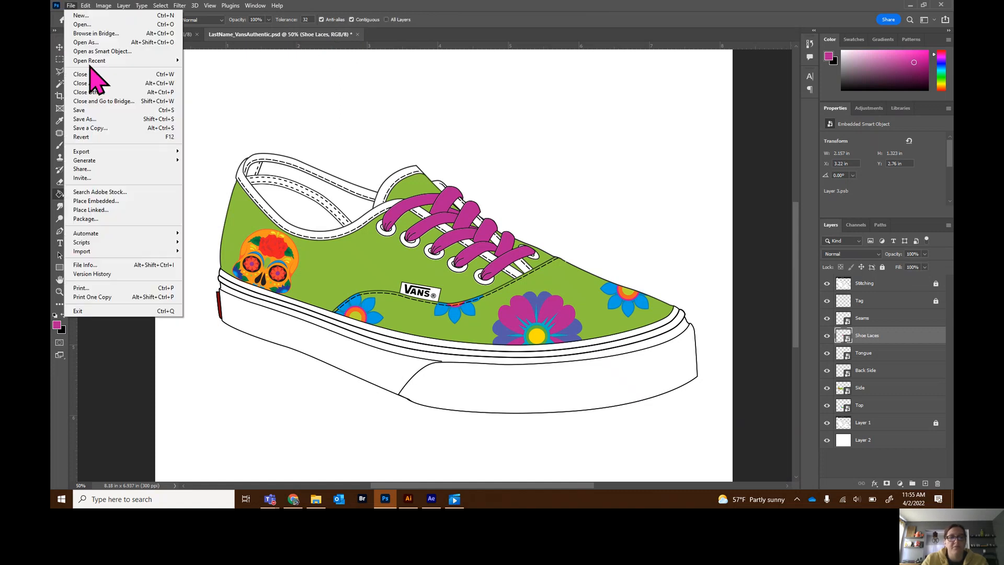
pyautogui.click(110, 123)
pyautogui.click(214, 219)
pyautogui.click(215, 220)
pyautogui.click(469, 270)
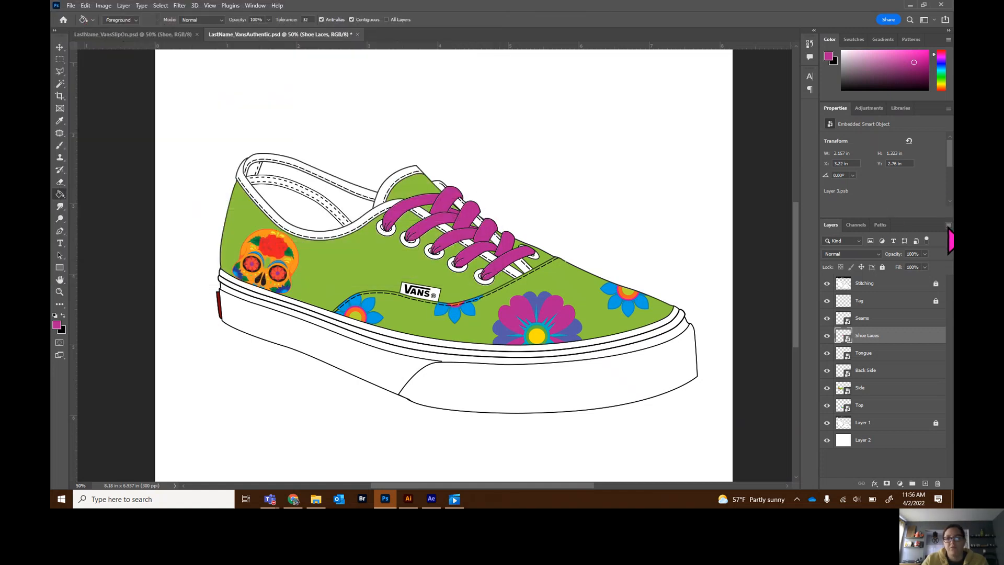
# - Flatten the shoe image and save it as a JPEG named LastName_VansAuthentic.jpg
pyautogui.click(948, 226)
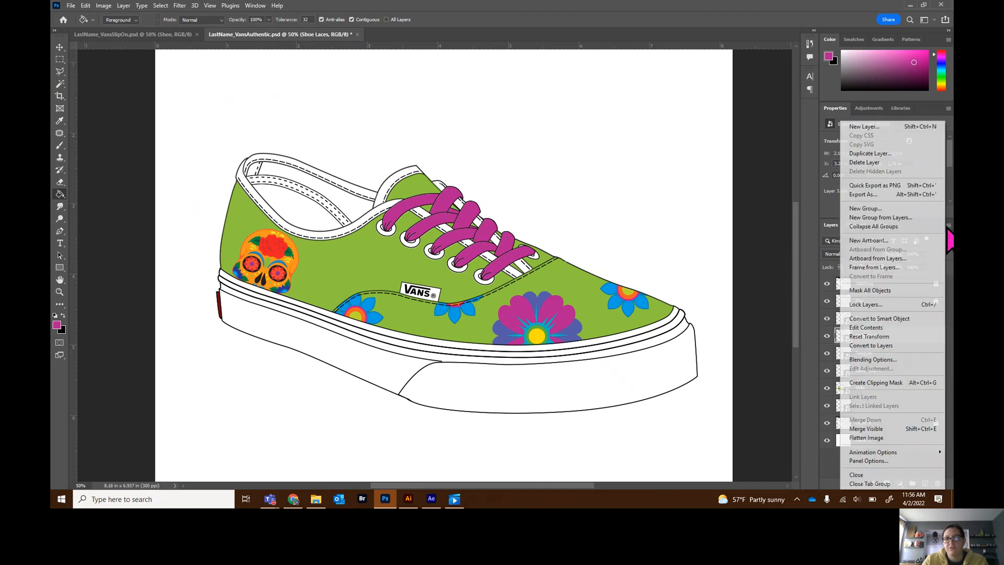
pyautogui.click(875, 440)
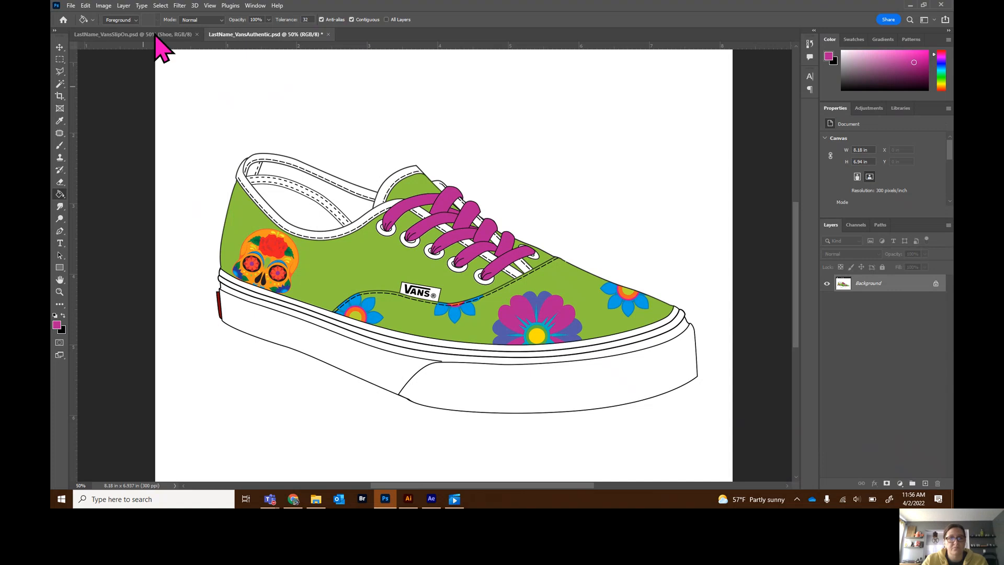
pyautogui.click(71, 5)
pyautogui.click(92, 119)
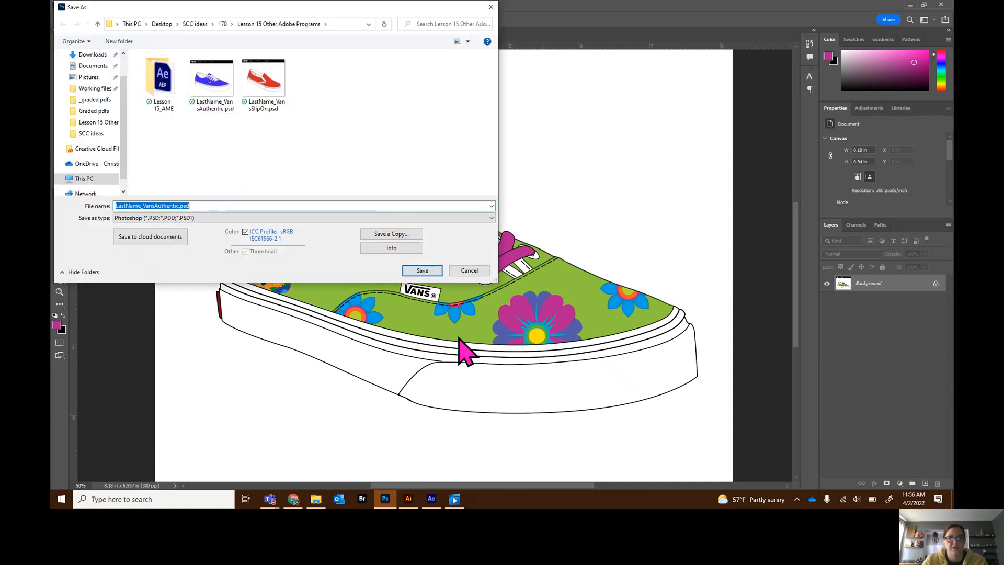
pyautogui.click(228, 217)
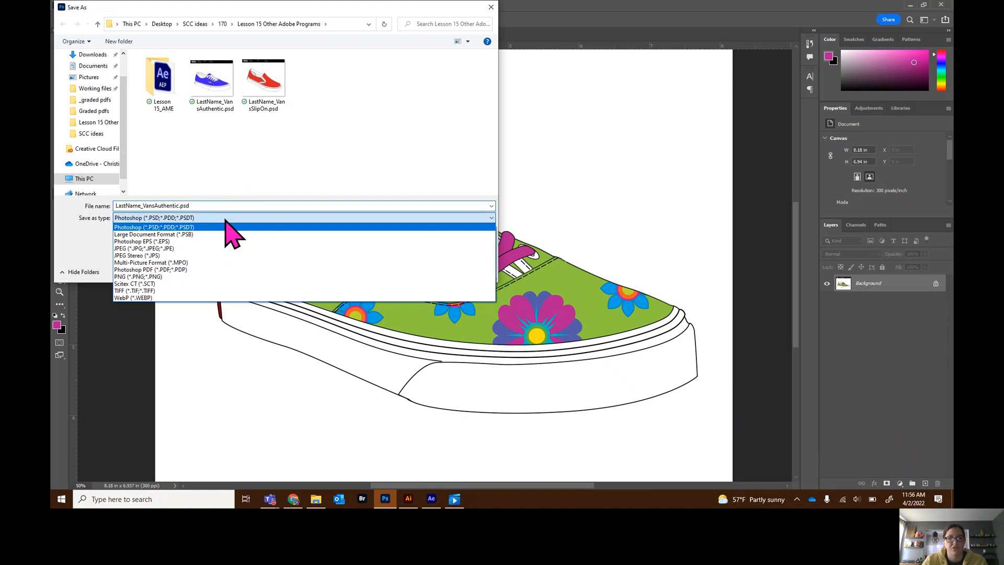
pyautogui.click(201, 249)
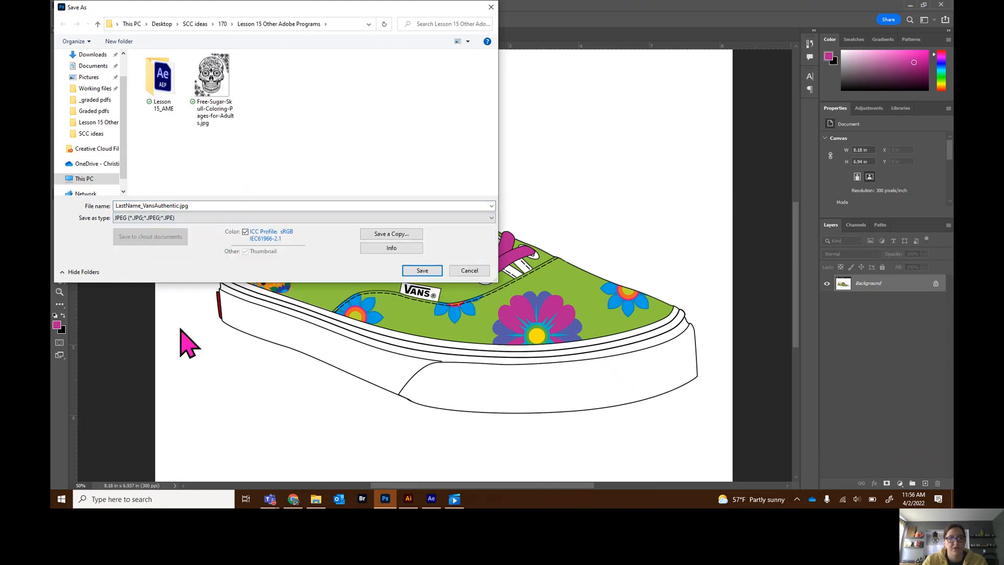
pyautogui.click(468, 271)
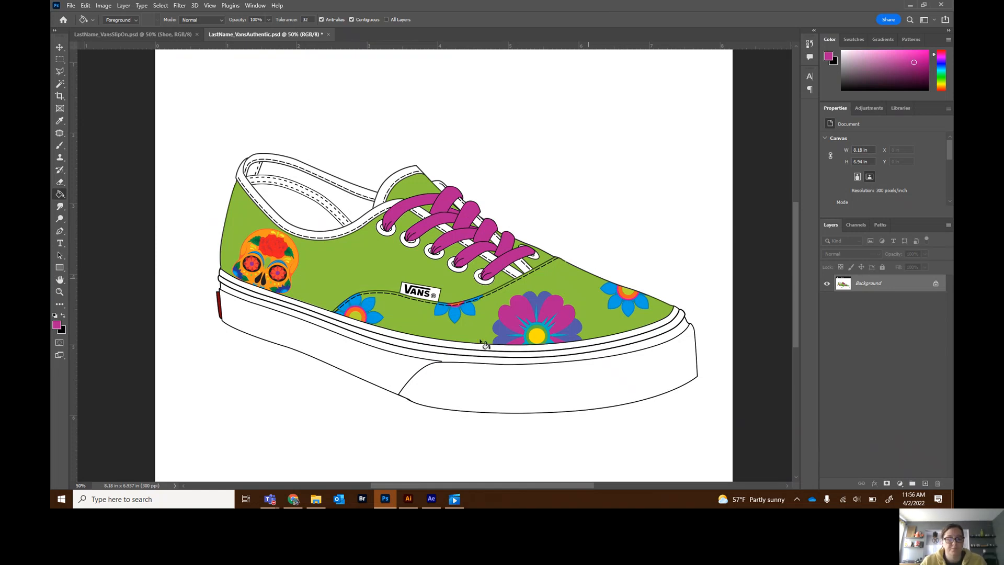
# - Switch to the Microsoft Teams "170 - Lesson 15" meeting window
pyautogui.moveTo(273, 504)
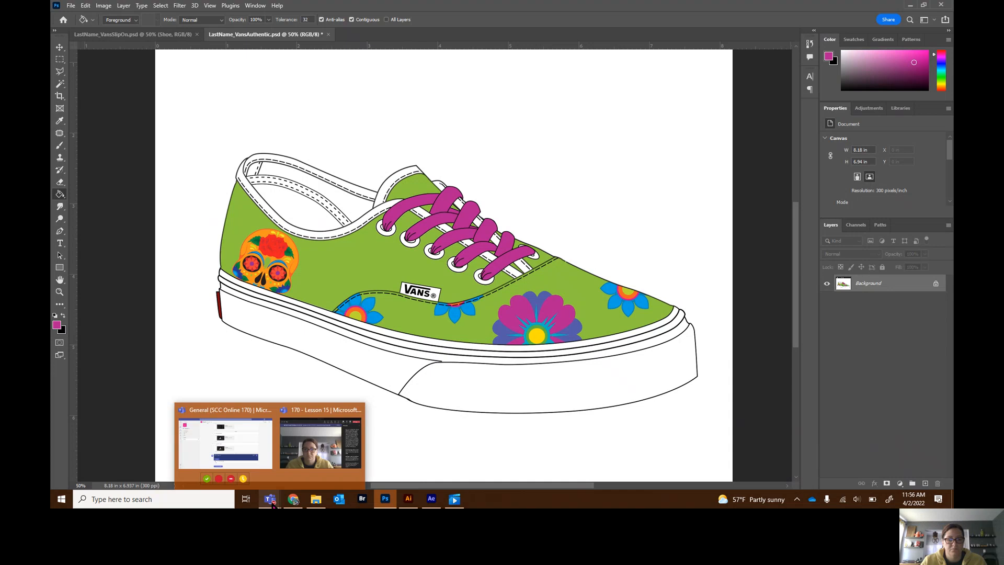
pyautogui.click(334, 467)
pyautogui.click(777, 46)
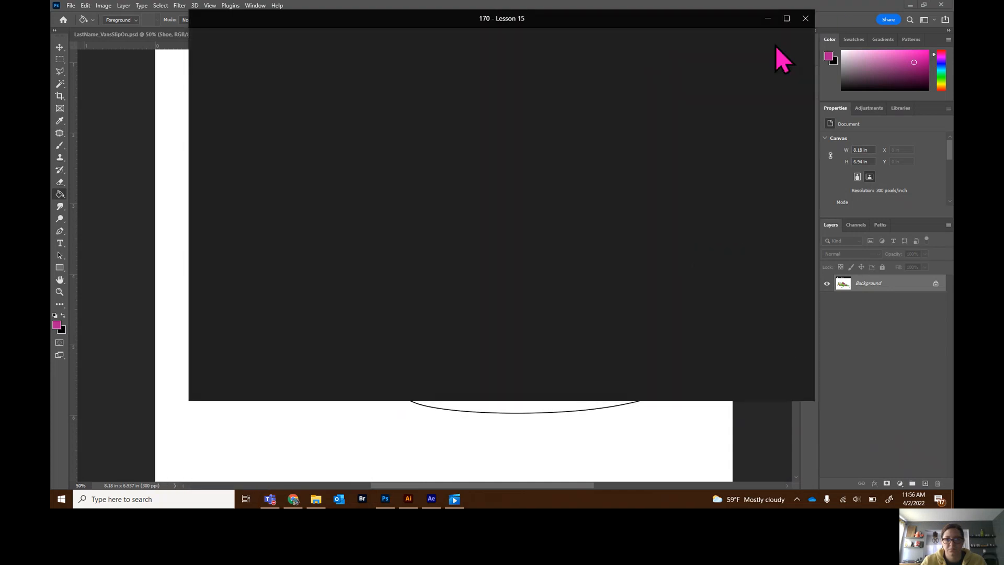